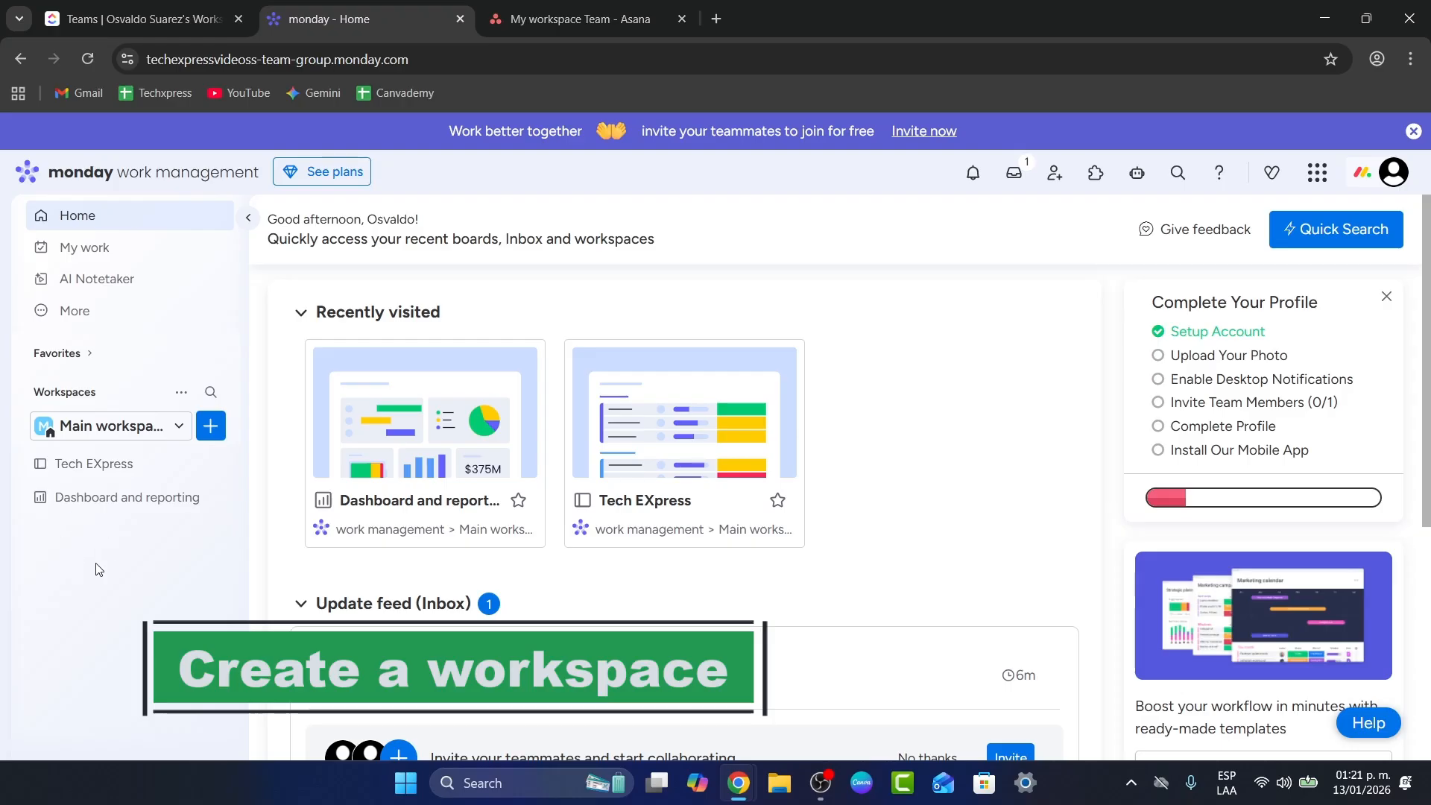
left_click(83, 464)
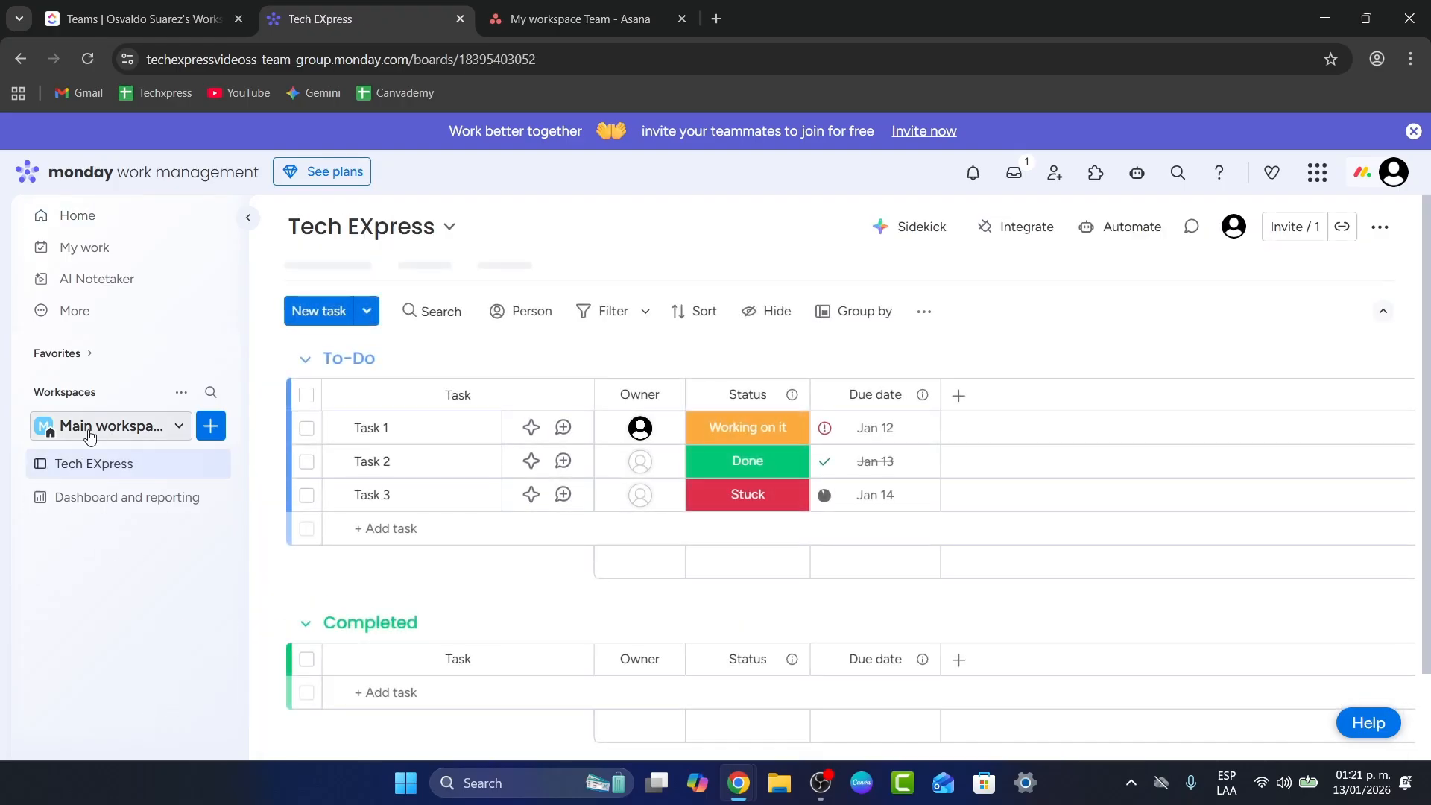
left_click(171, 431)
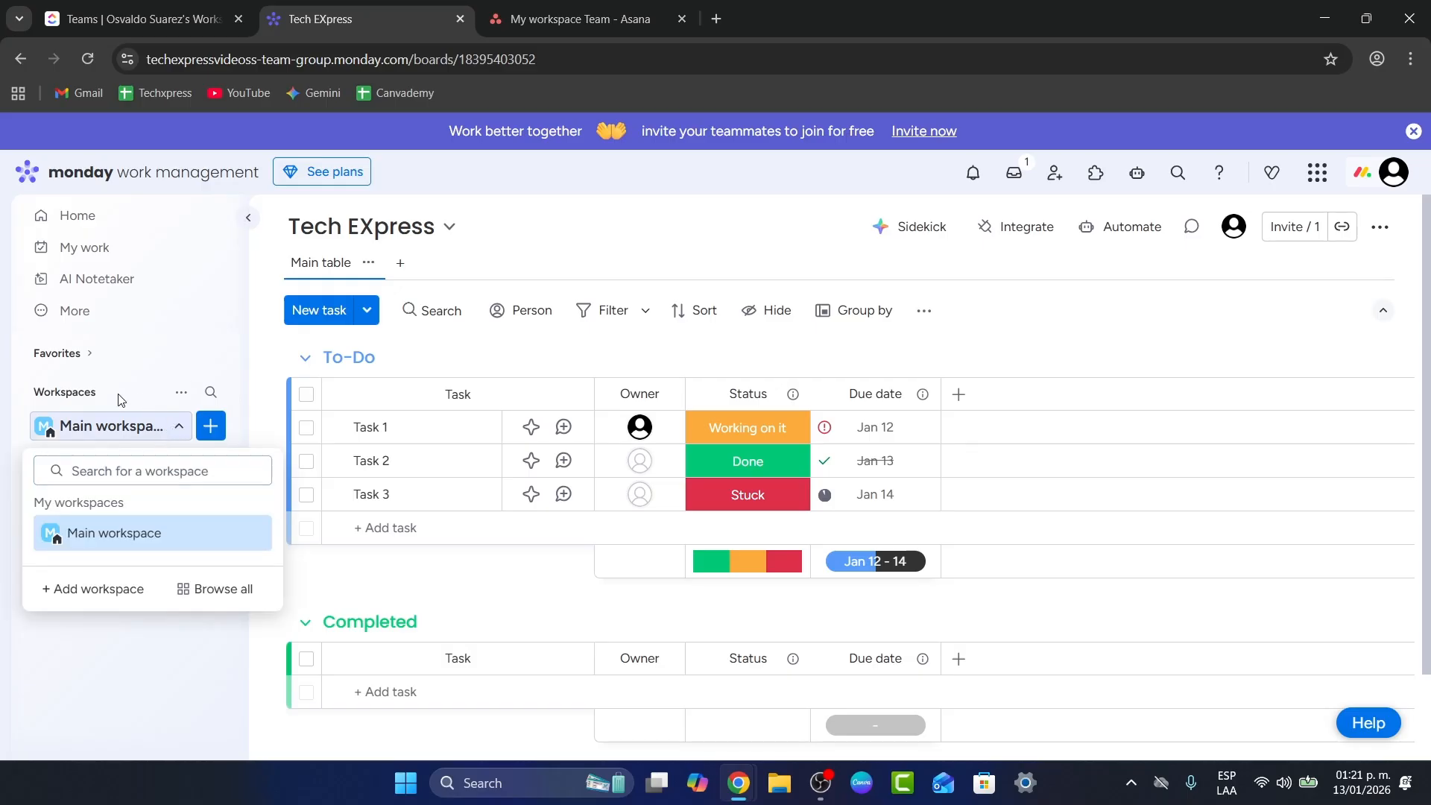
left_click(128, 417)
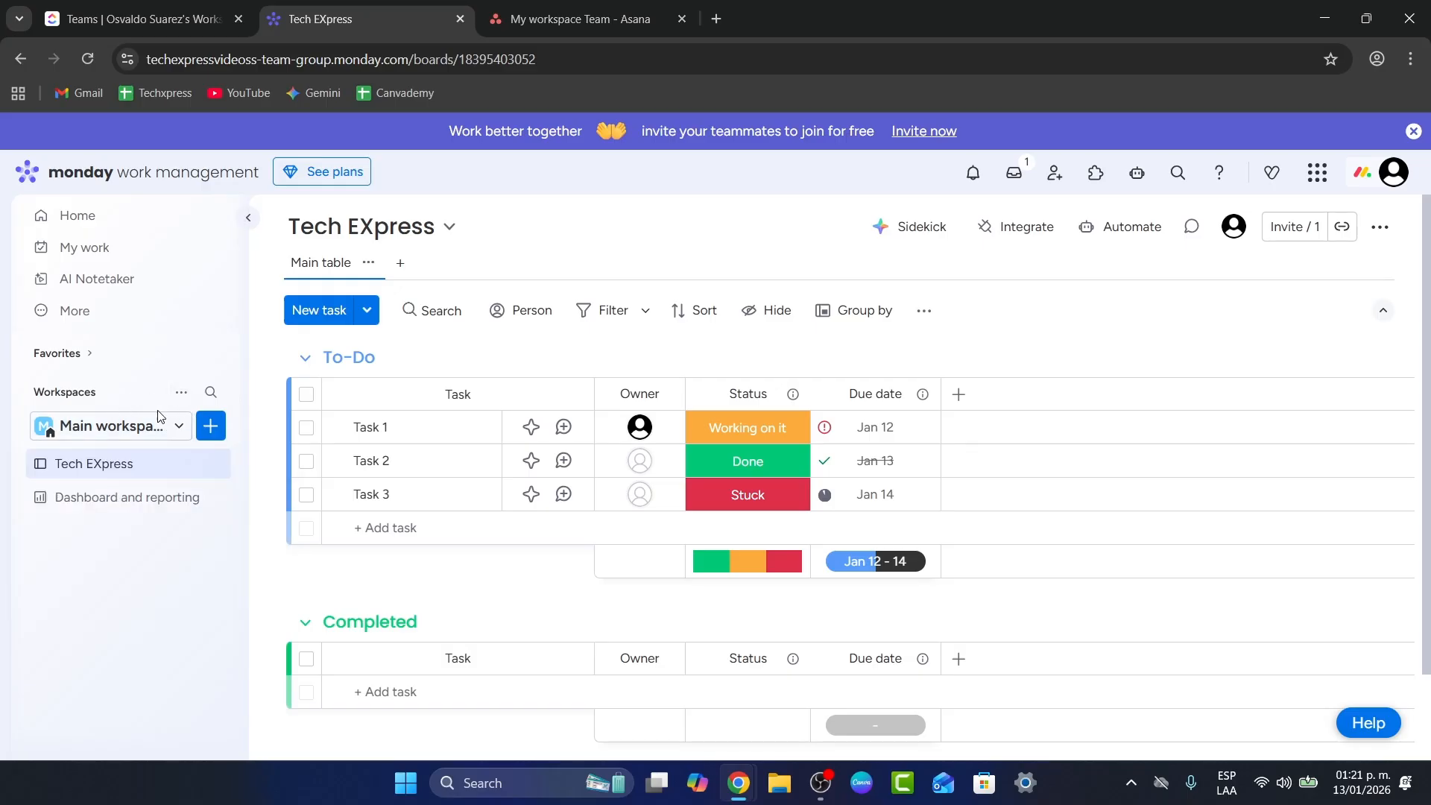
left_click(213, 431)
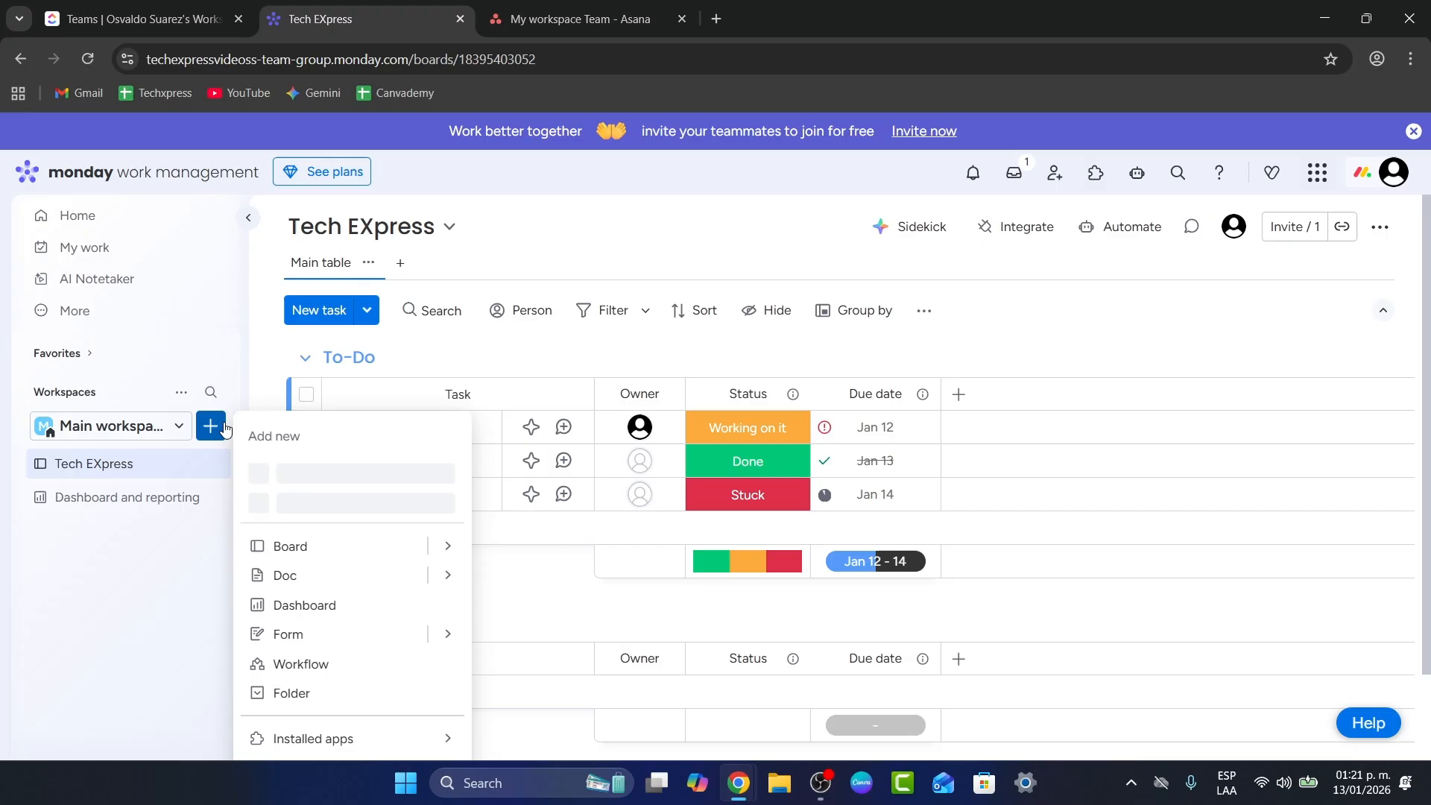
- Start adding a new workspace and name it Tech Express Videos
left_click(176, 424)
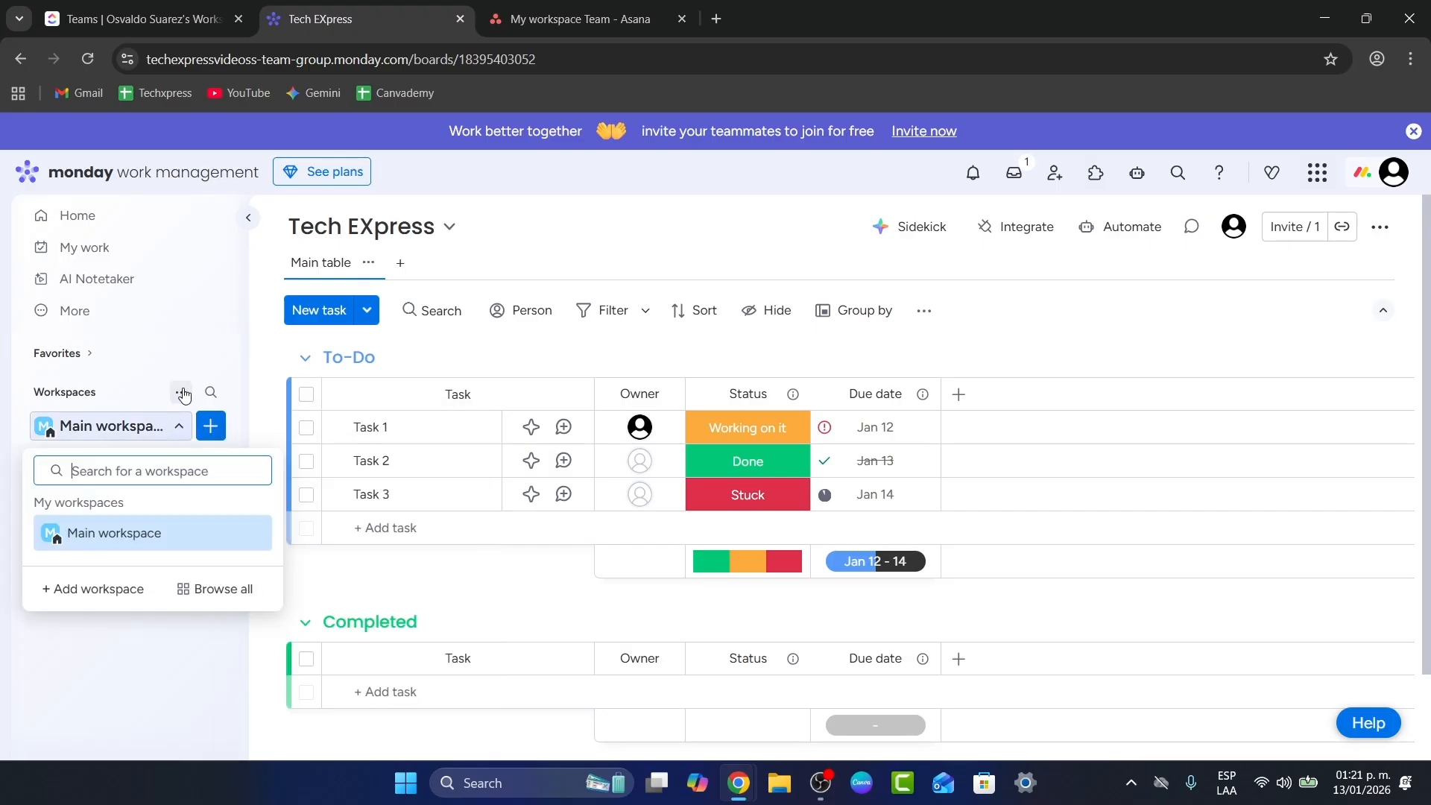
left_click(123, 588)
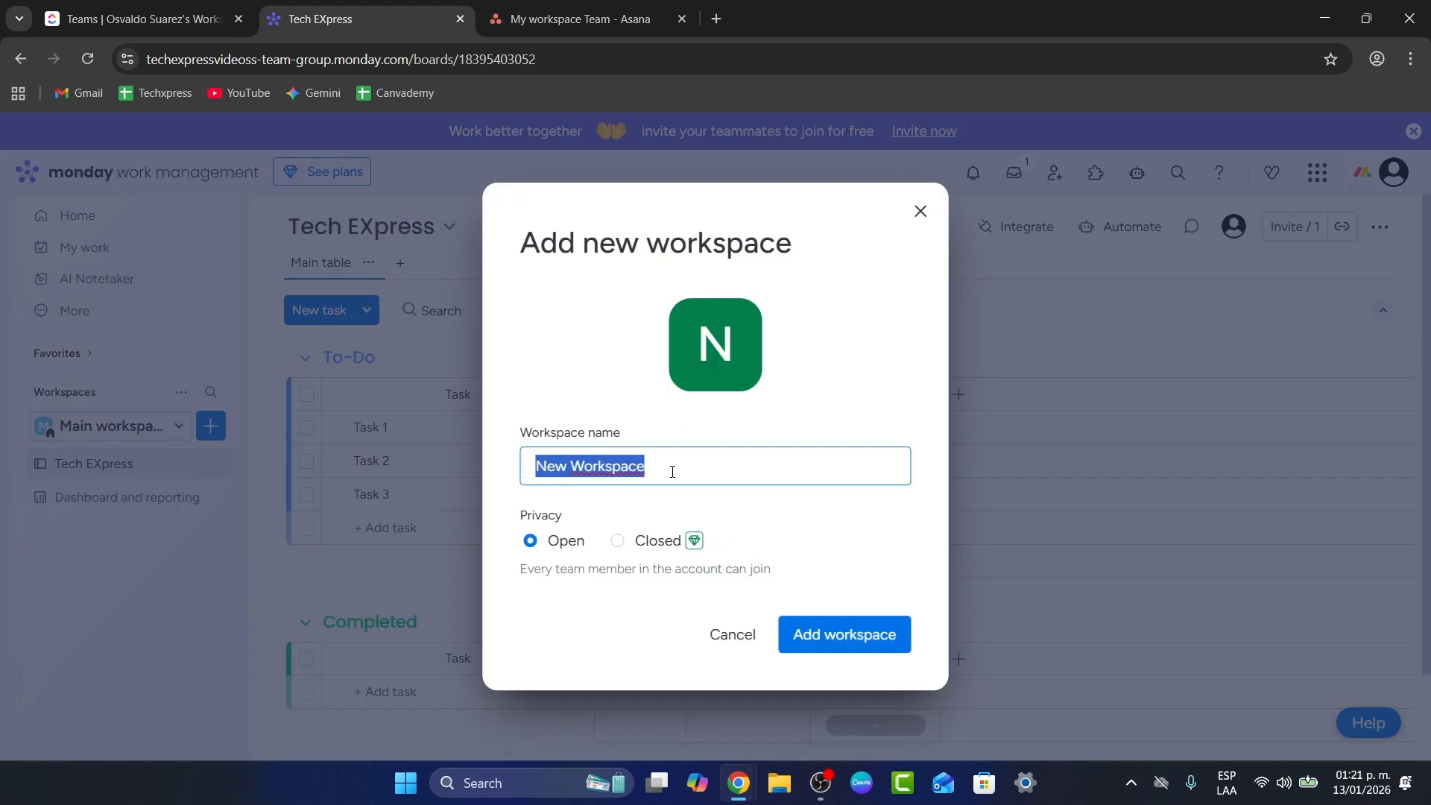
type("Tech Expres")
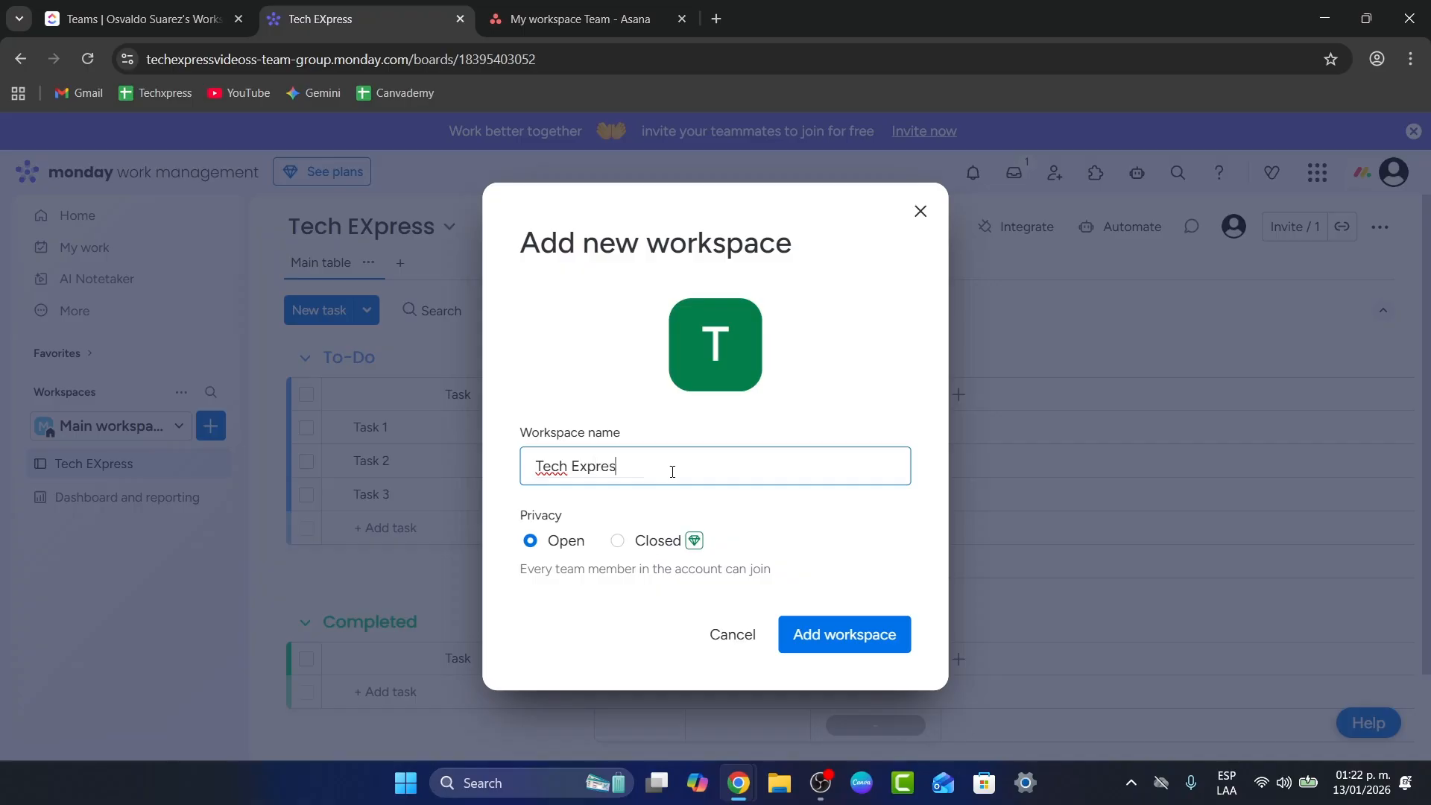
type("s Videos")
- Try the Closed privacy option for the new workspace and set it back to Open
left_click(618, 541)
scroll(756, 447, "down", 2)
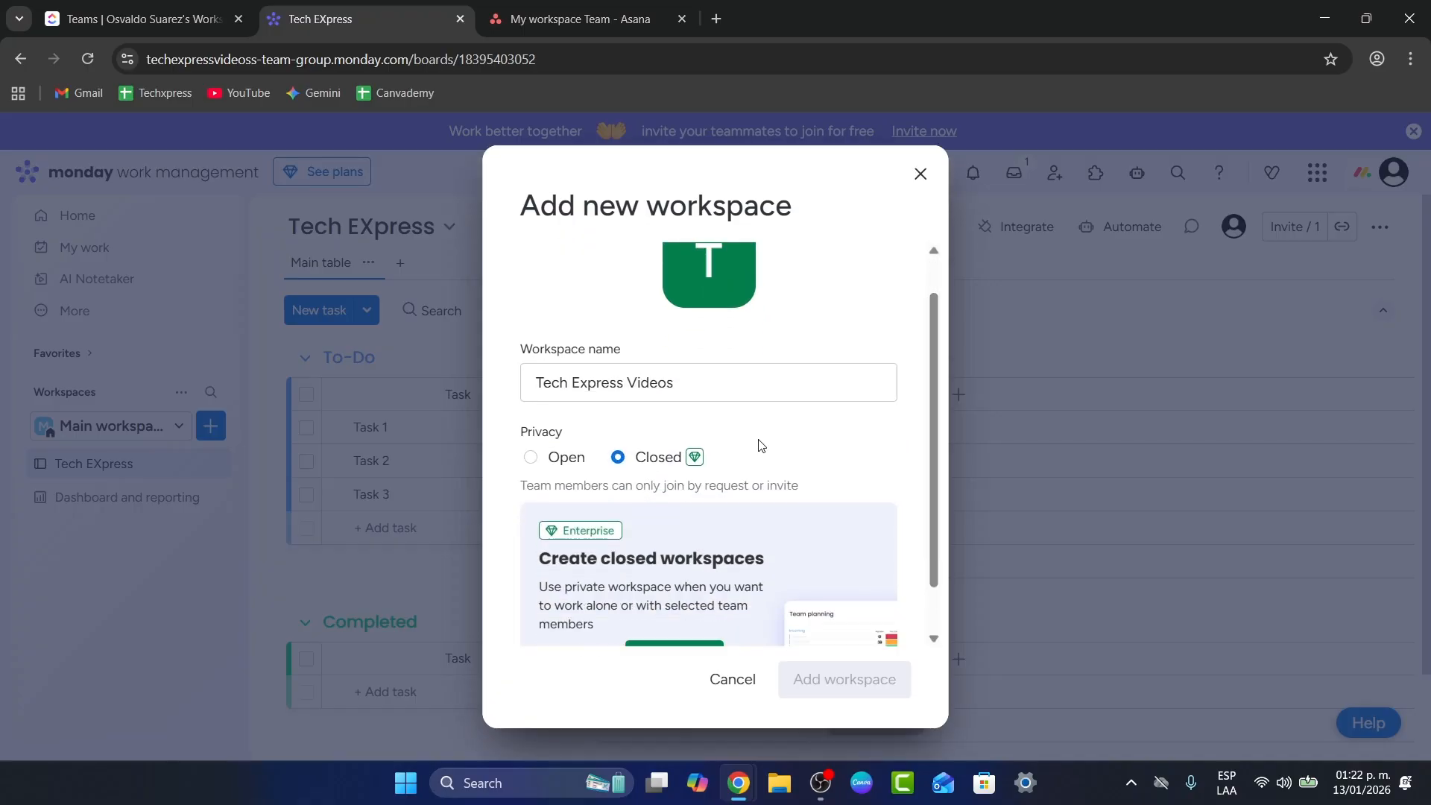
mouse_move(696, 403)
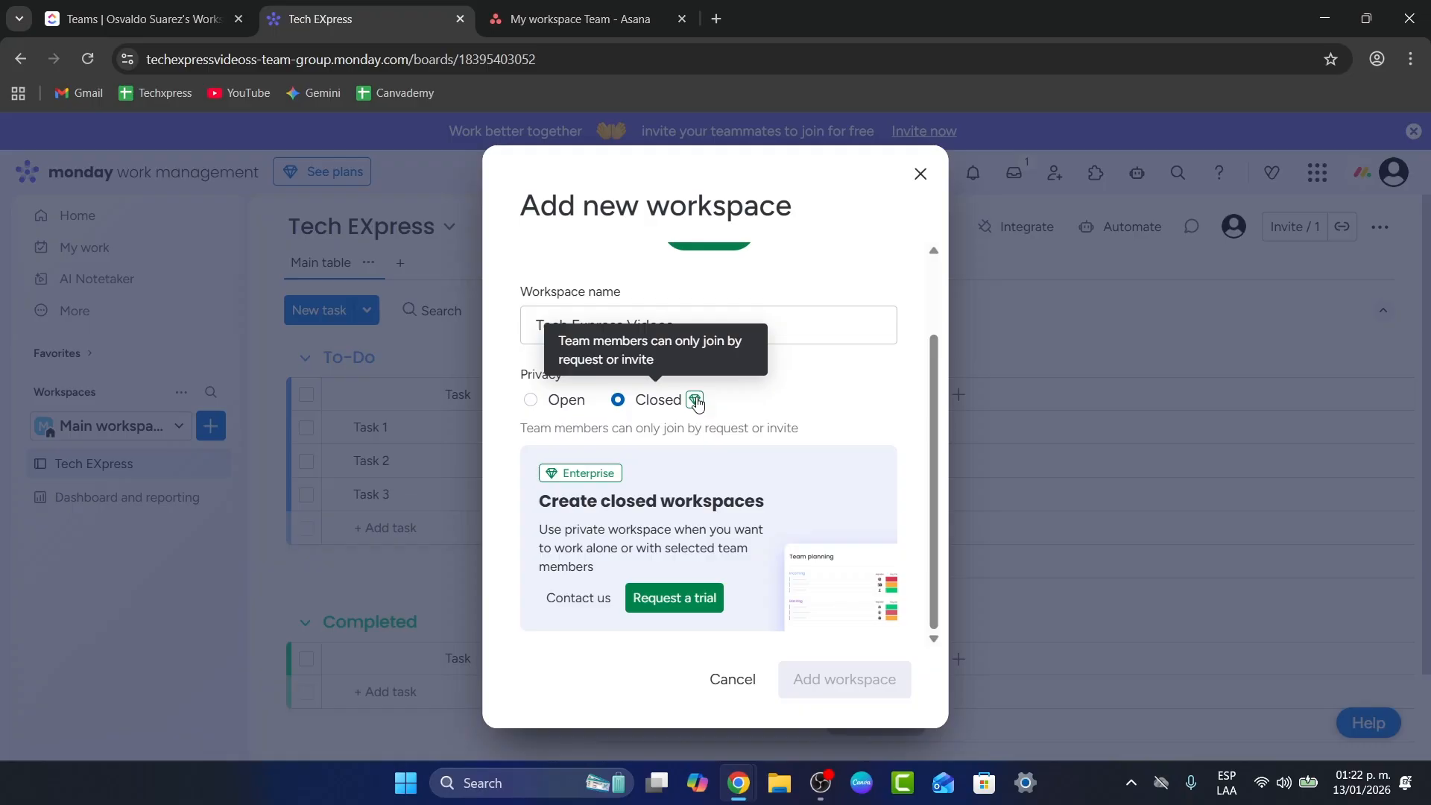
left_click(566, 400)
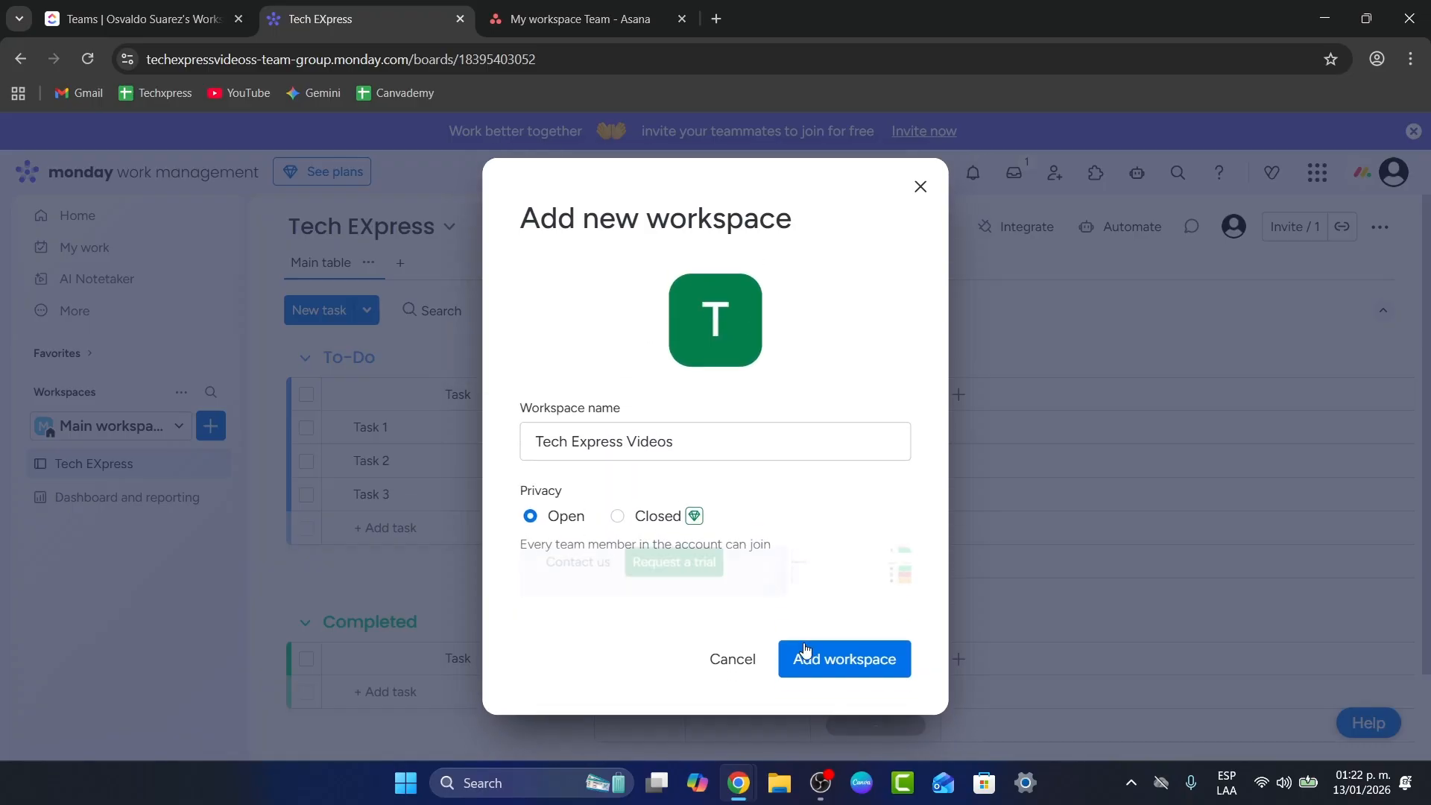
- Give the new workspace the shield icon with a star and create the workspace
left_click(729, 365)
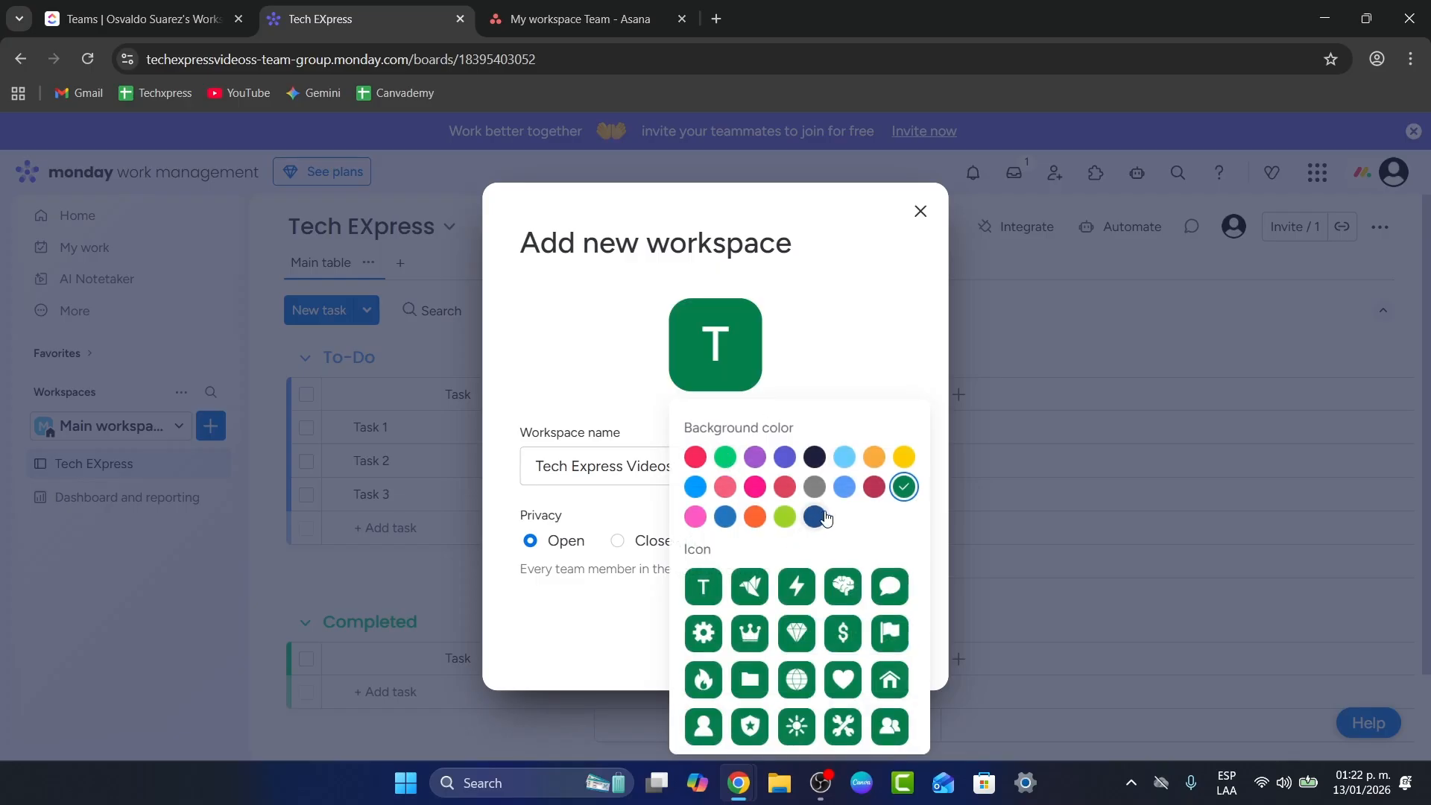
left_click(749, 726)
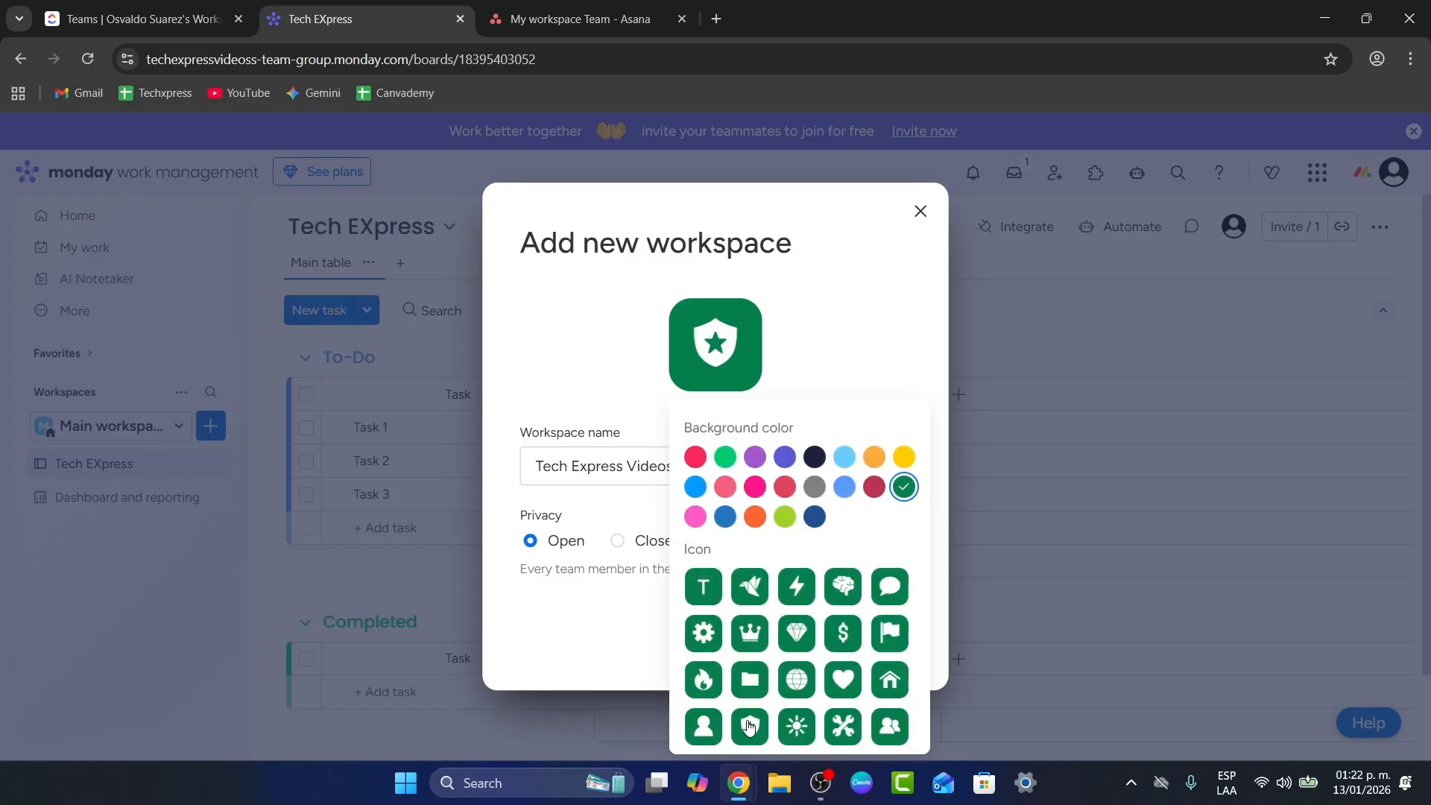
left_click(821, 363)
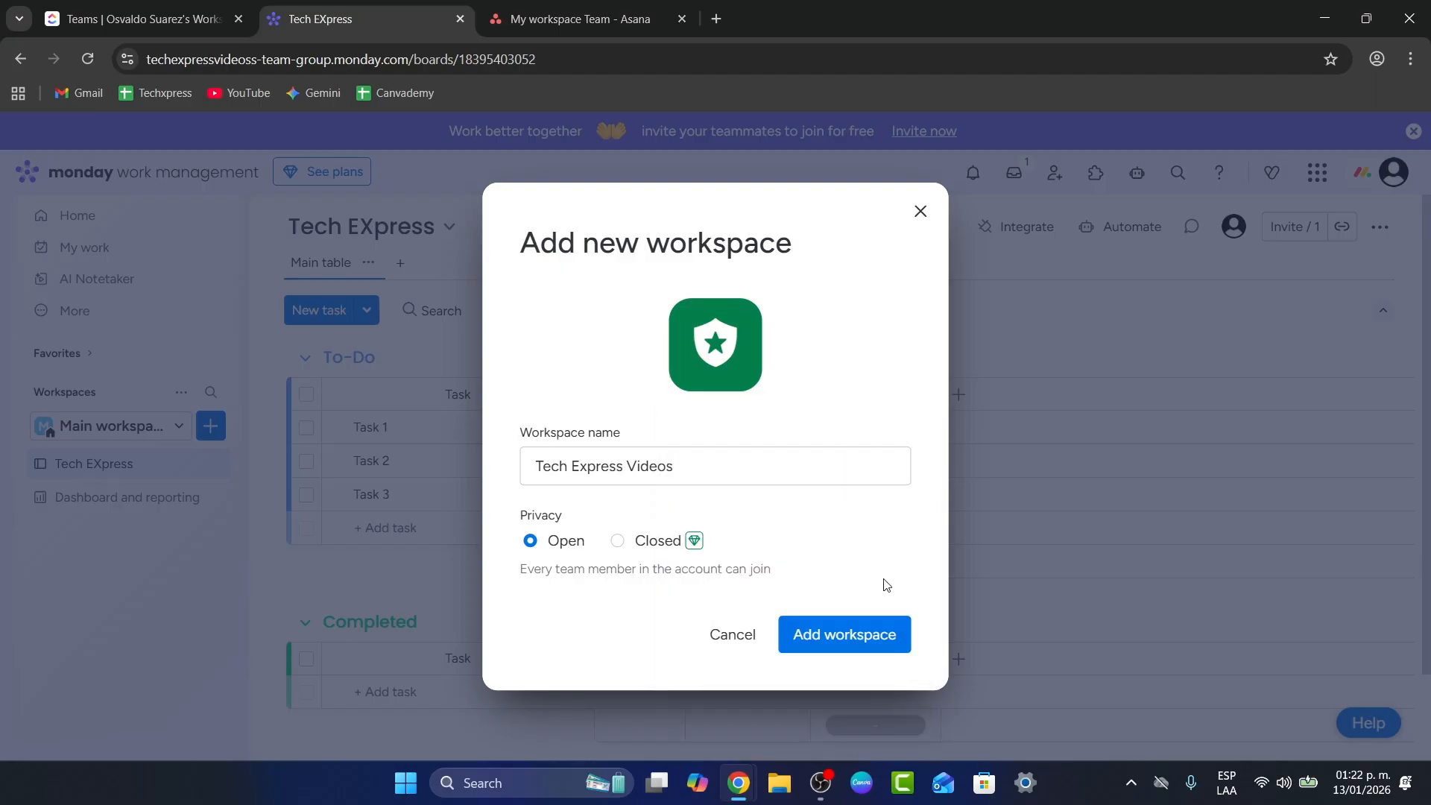
left_click(843, 646)
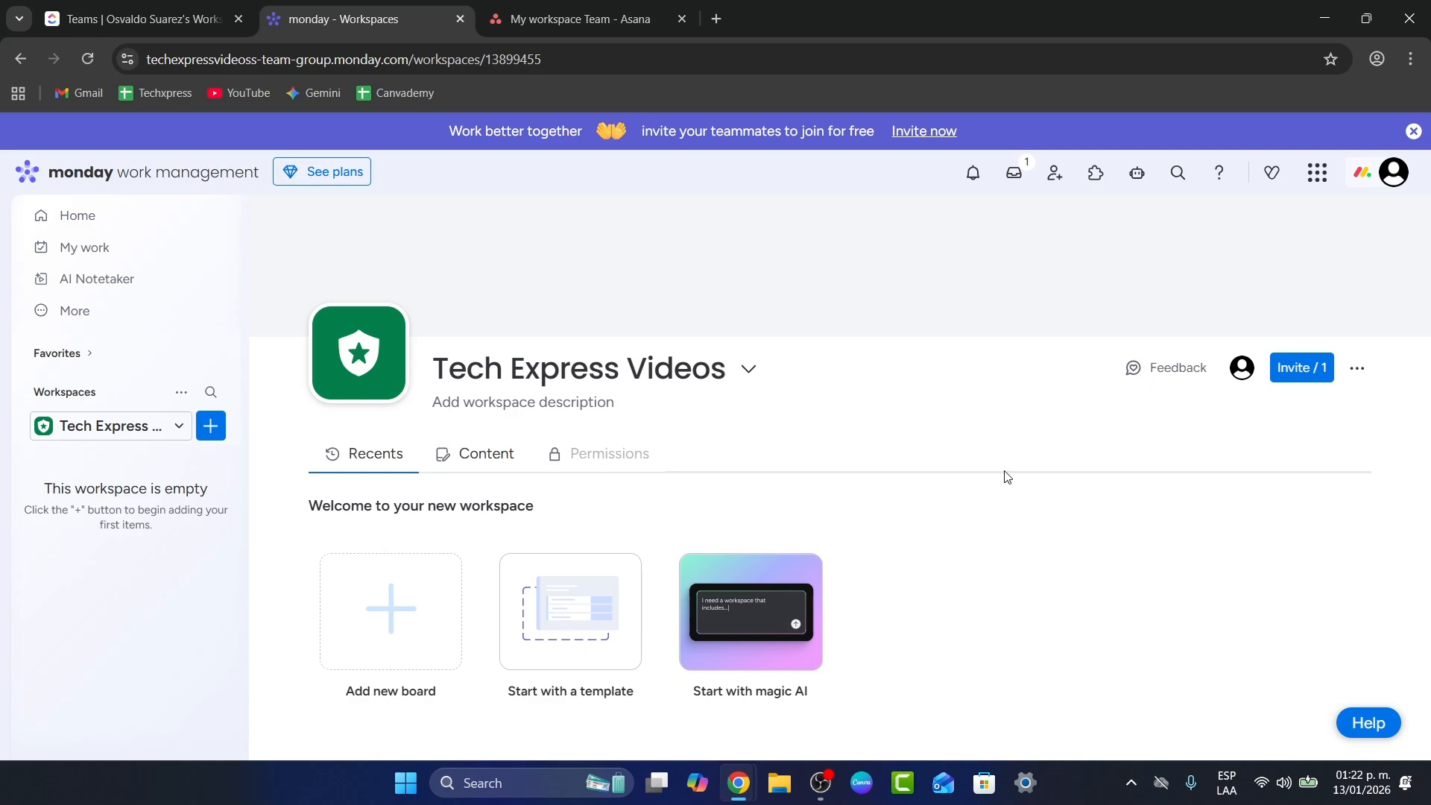
- Create a board named Youtube in the new workspace, with Main privacy and Tasks as what it manages
left_click(177, 428)
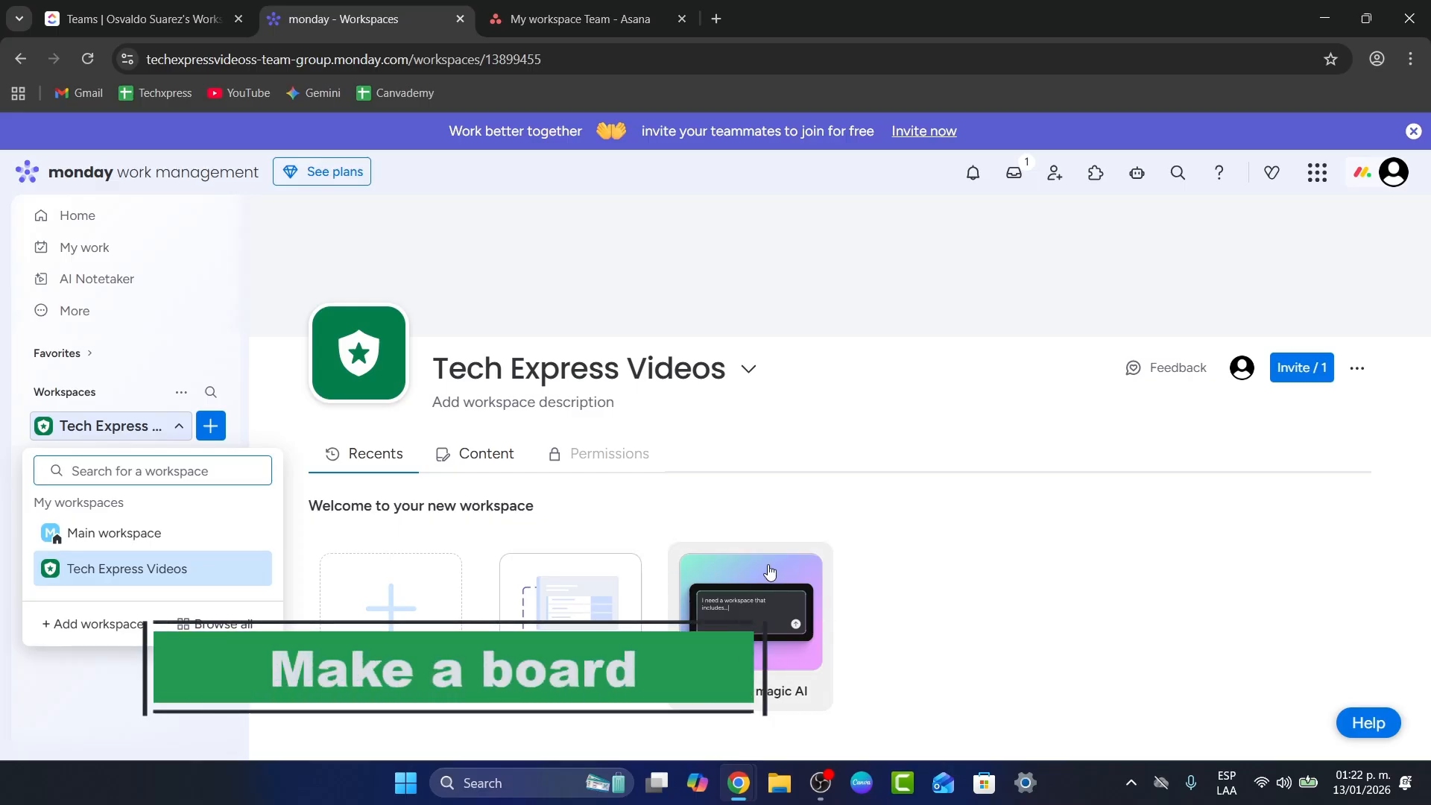
left_click(606, 454)
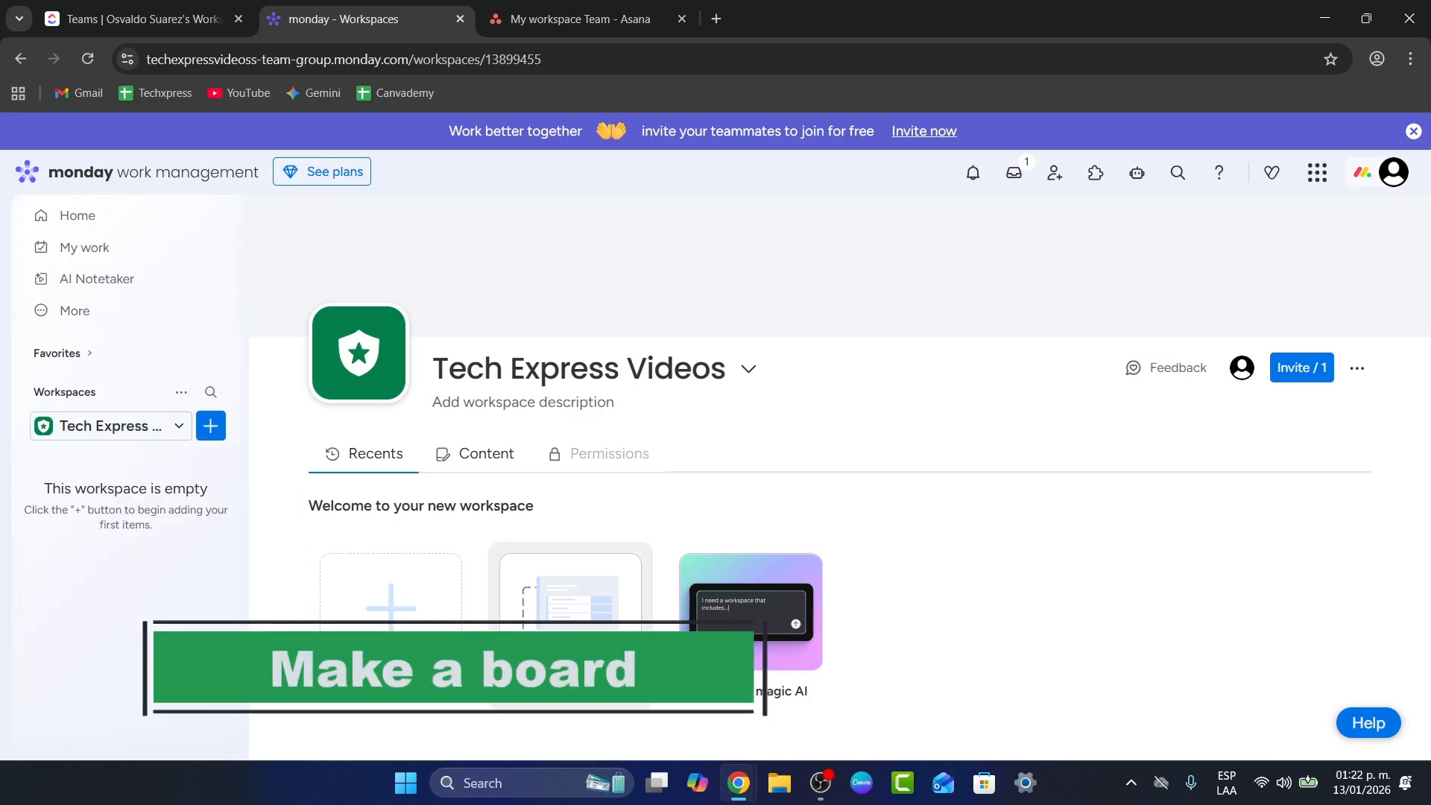
left_click(369, 630)
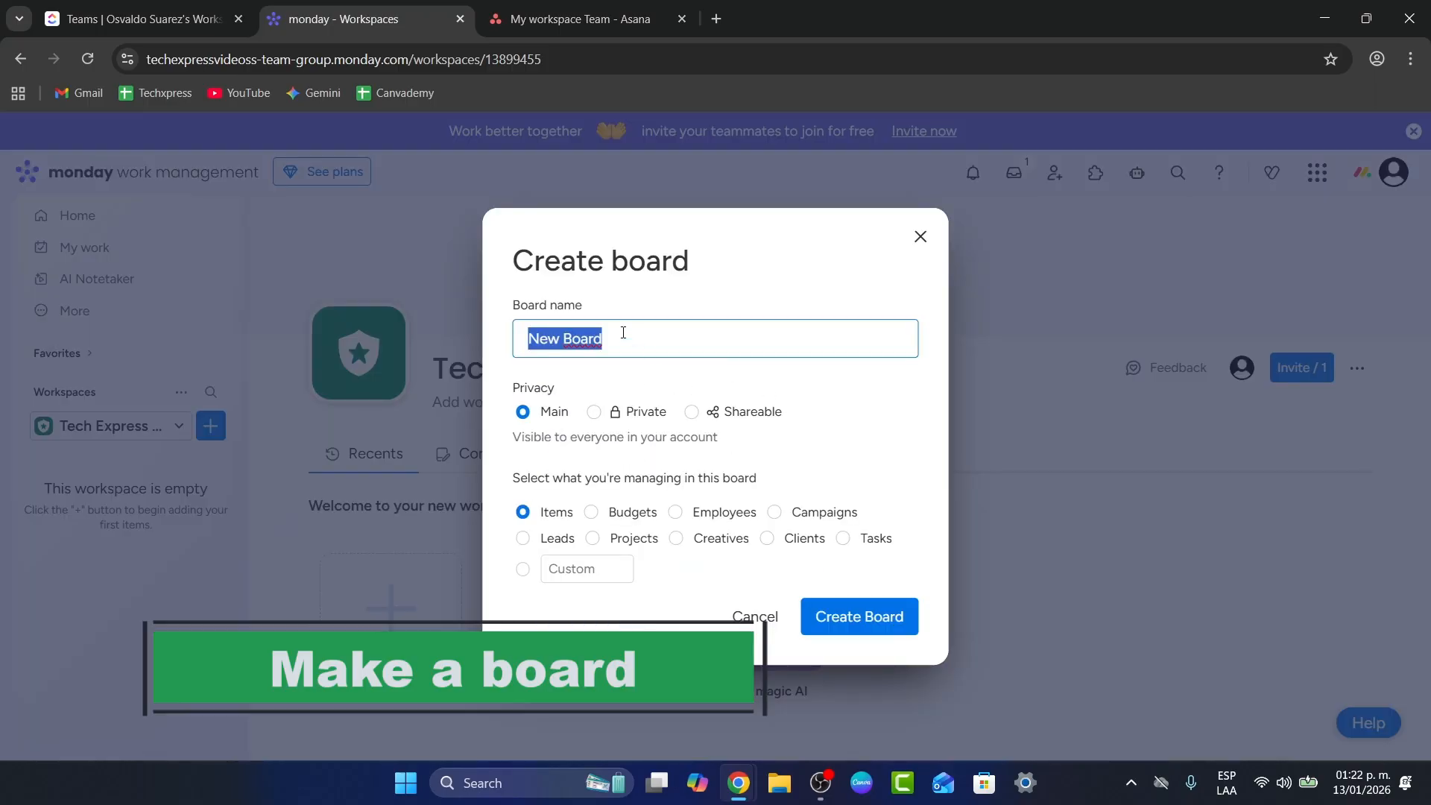
type("Youtube")
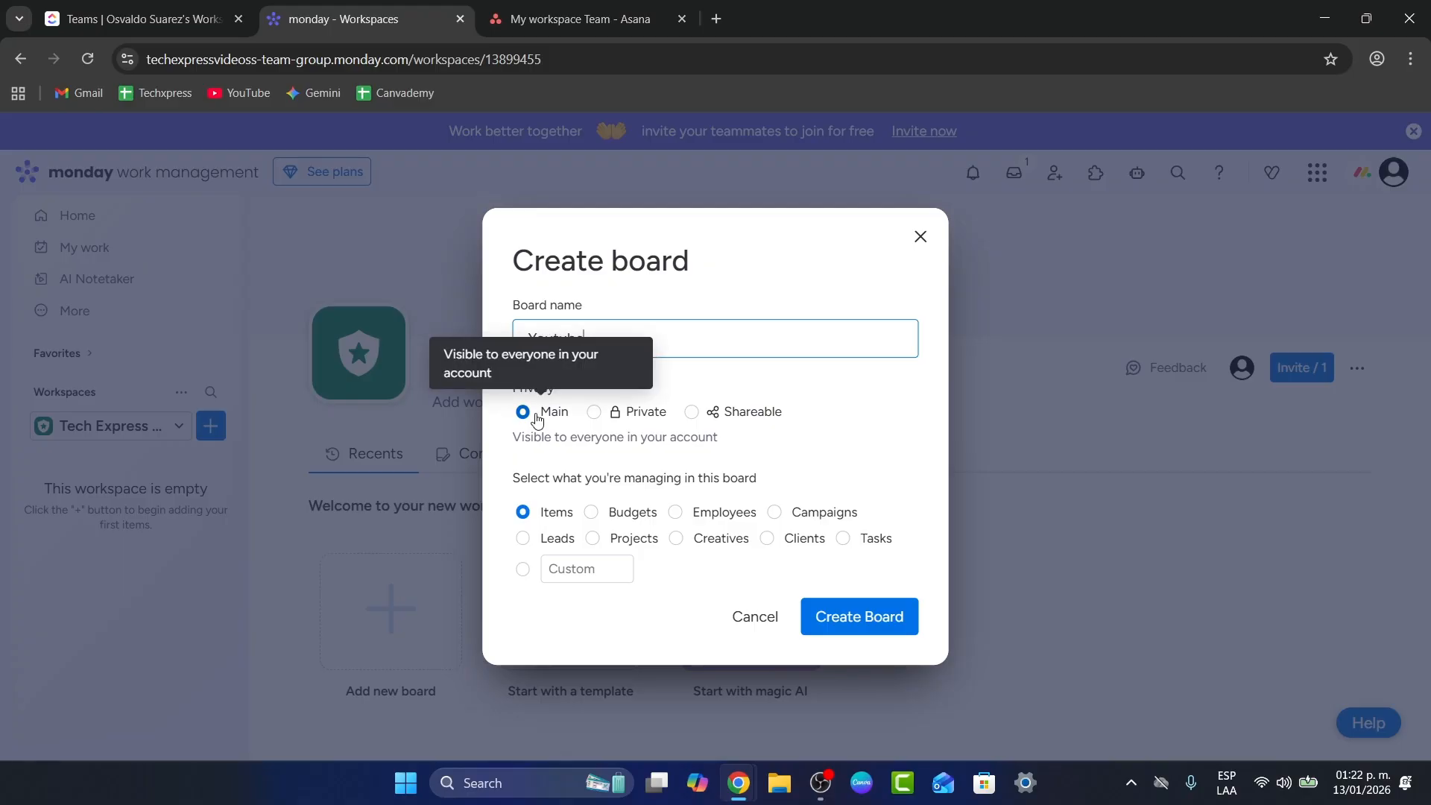
left_click_drag(599, 478, 805, 485)
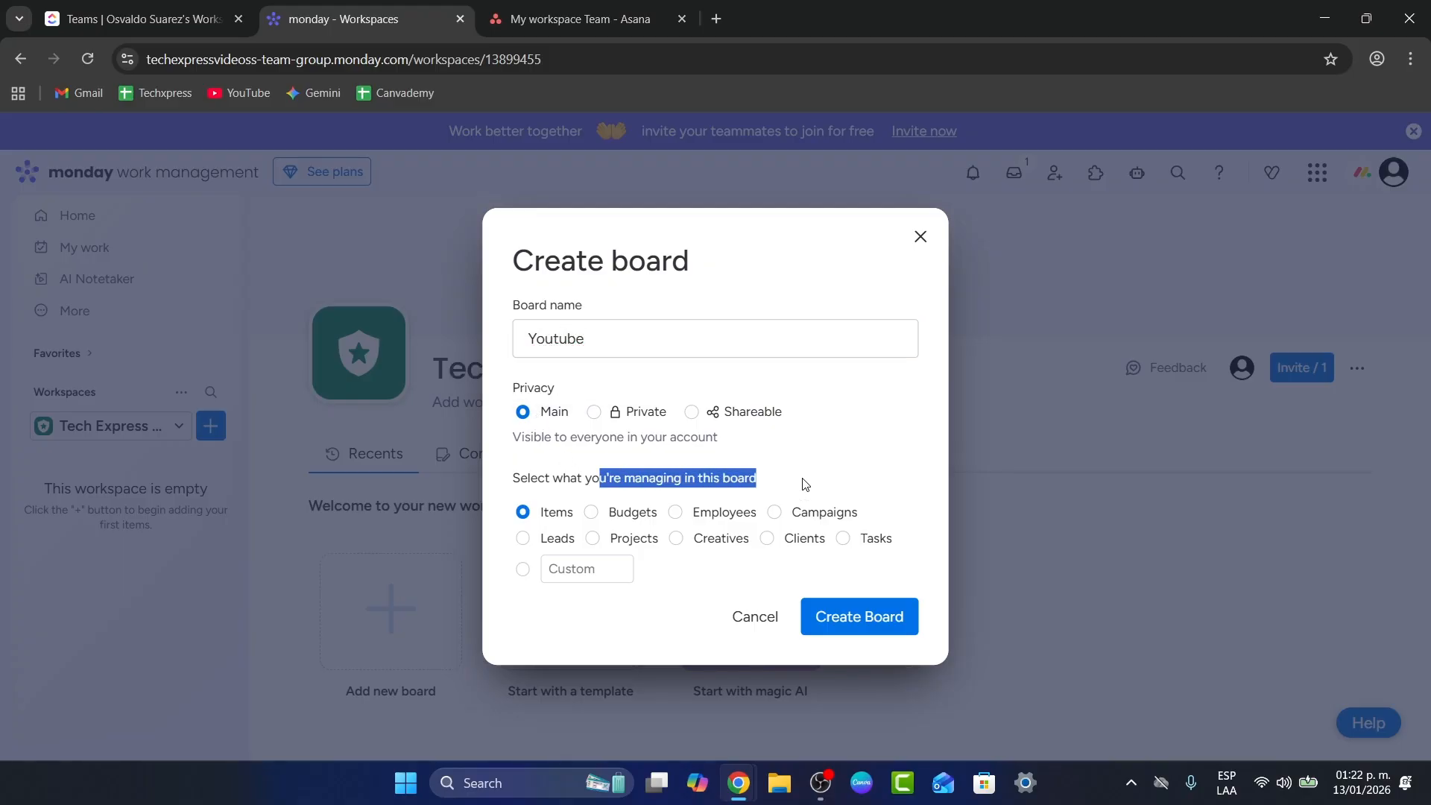
left_click(843, 538)
left_click(870, 631)
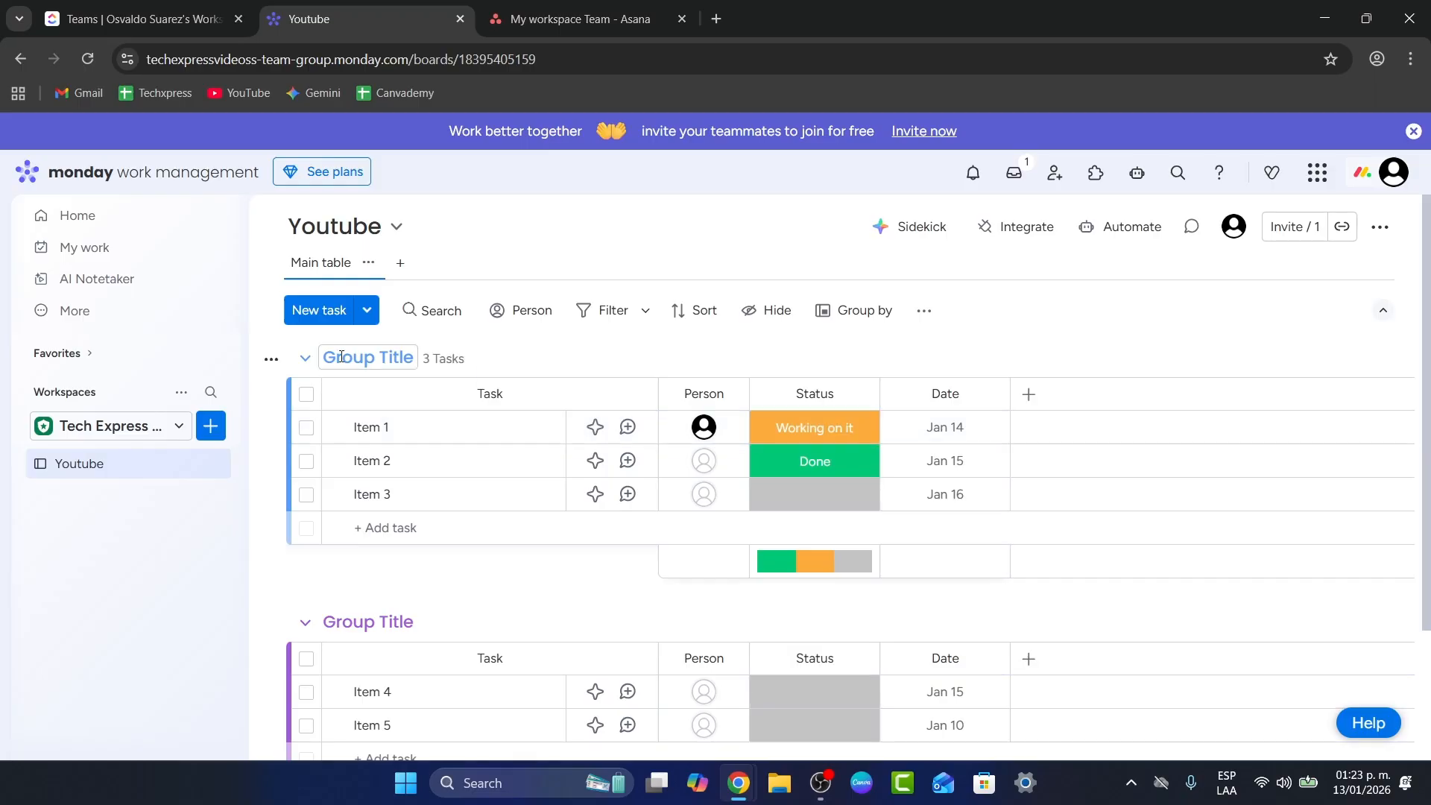
- Collapse both task groups on the Youtube board
left_click(305, 357)
left_click(306, 429)
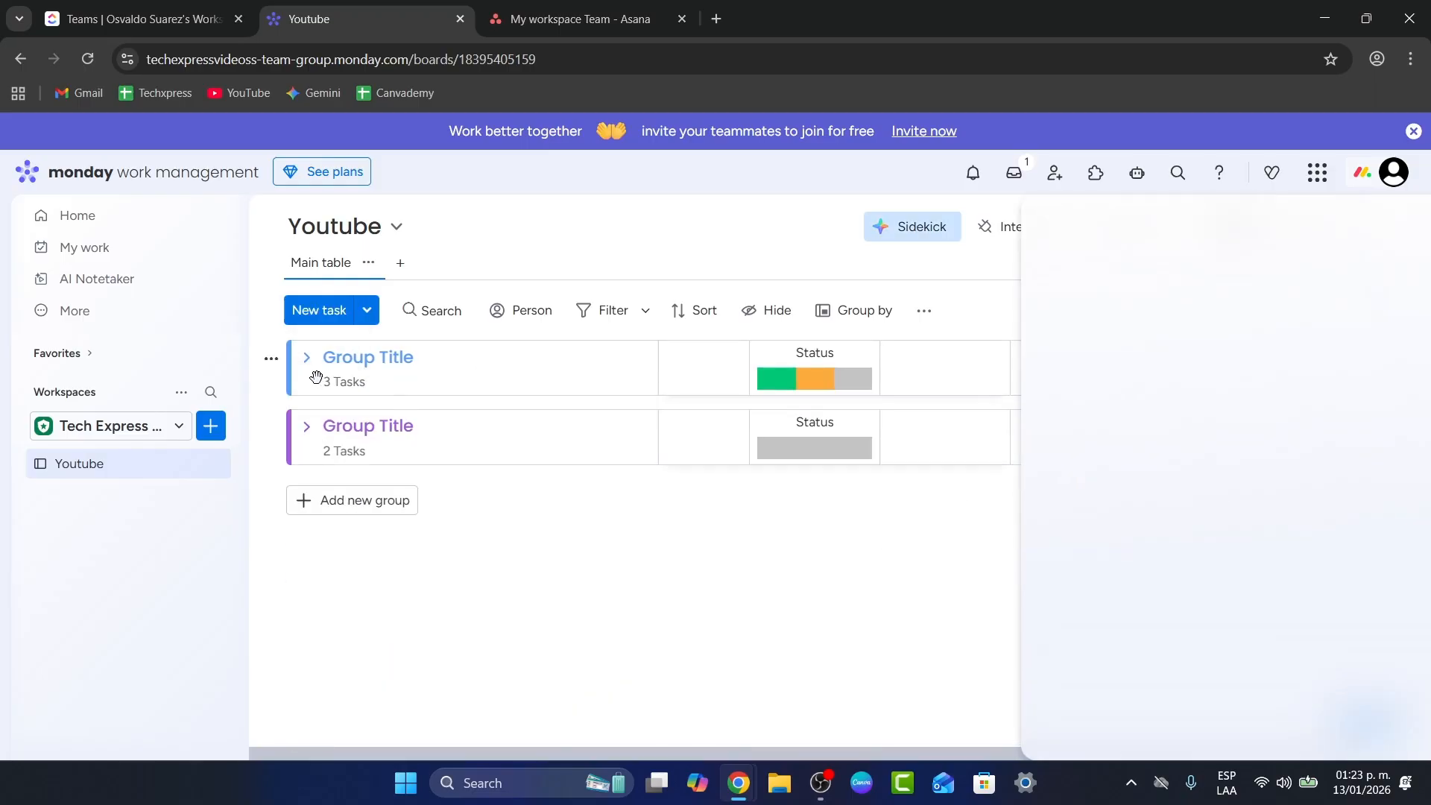
- Try Video and Bank video as titles for the first group and clear the title
left_click(381, 366)
triple_click(406, 357)
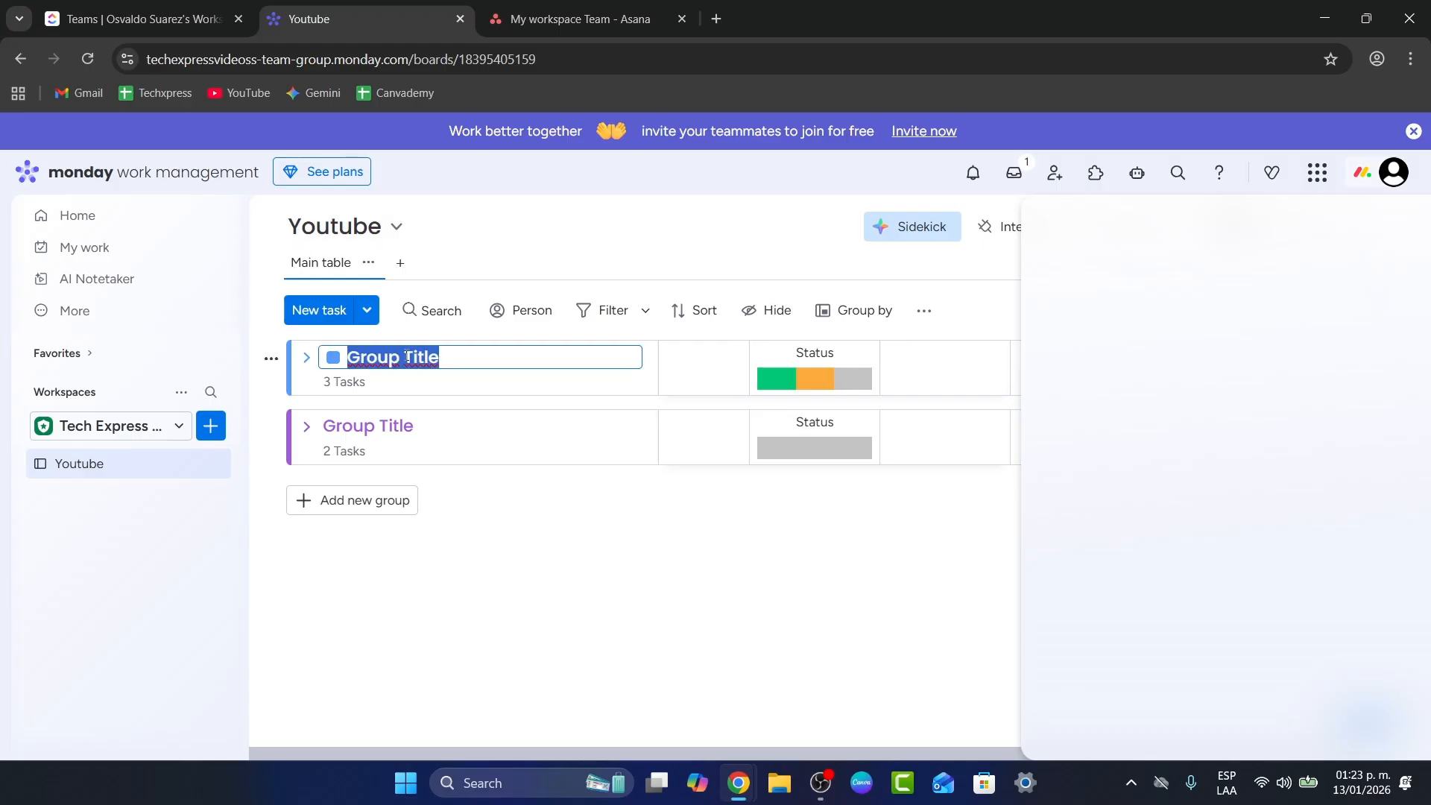
type("Video")
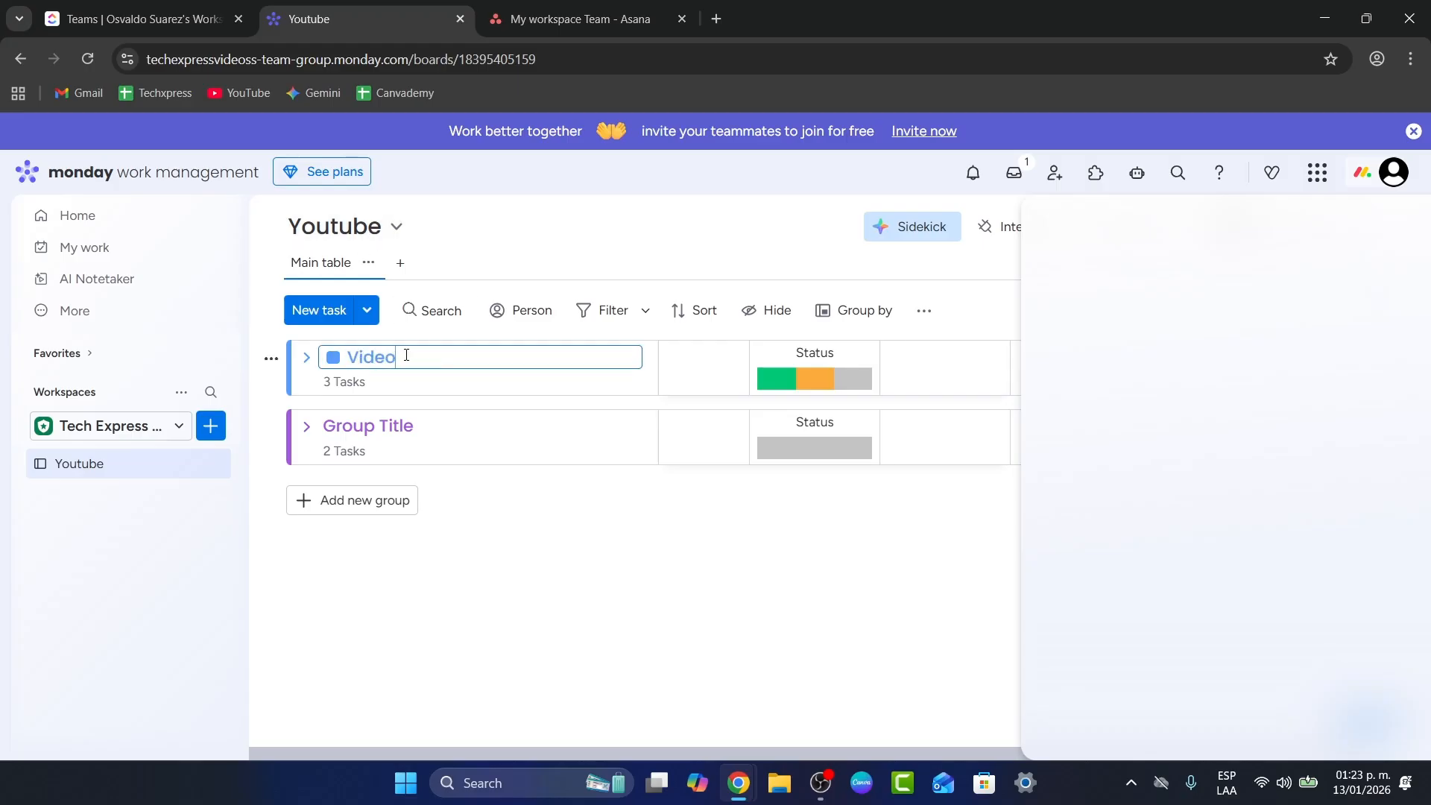
key("BackSpace")
key("BackSpace")
key("BackSpace")
key("BackSpace")
key("BackSpace")
type("Bank video")
key("BackSpace")
key("BackSpace")
key("BackSpace")
key("BackSpace")
key("BackSpace")
key("BackSpace")
key("BackSpace")
key("BackSpace")
key("BackSpace")
key("BackSpace")
- Rename the first group Pre Production and the second group Production, closing the AI Sidekick along the way
type("Pre Prt")
key("BackSpace")
key("BackSpace")
type("oru")
type("od")
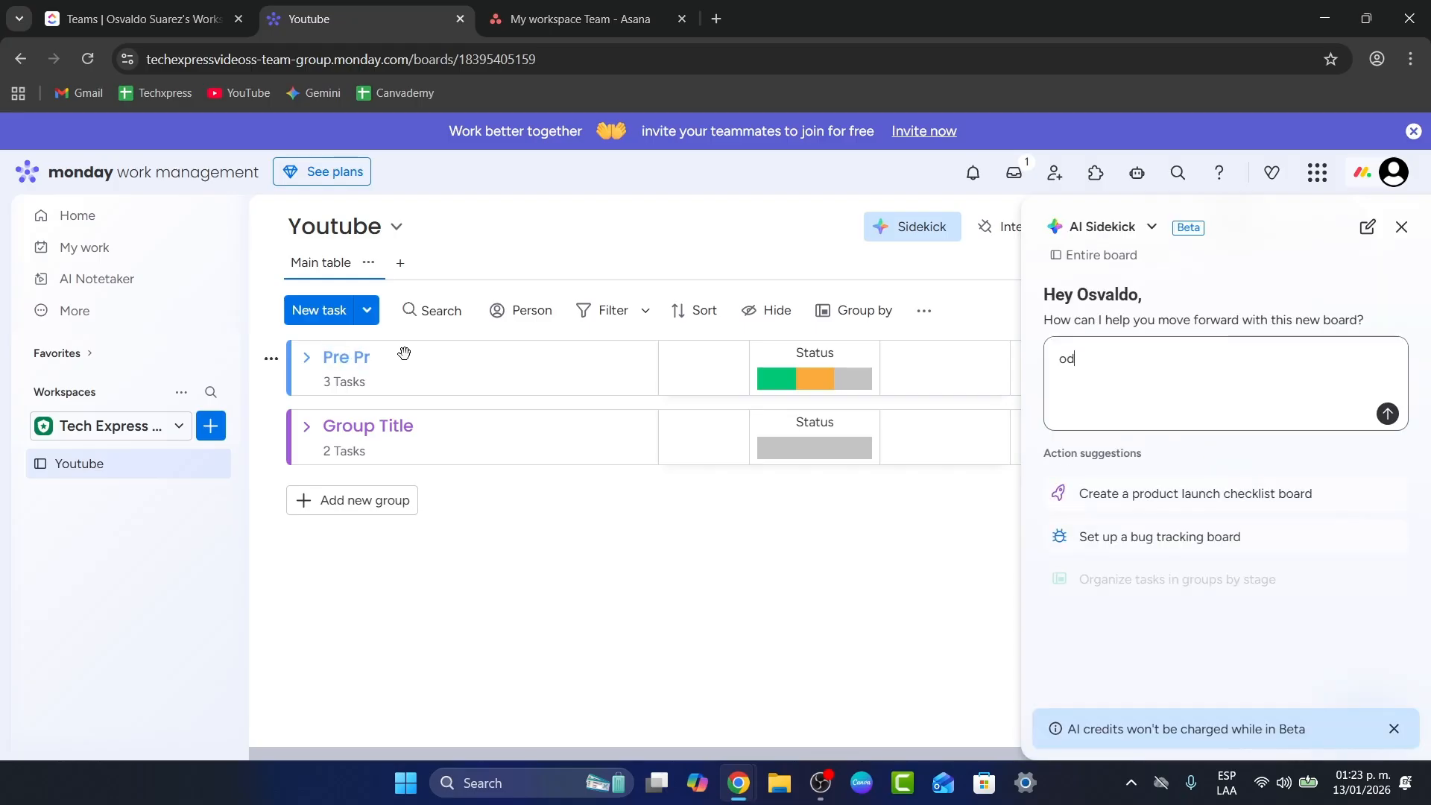
left_click(1401, 226)
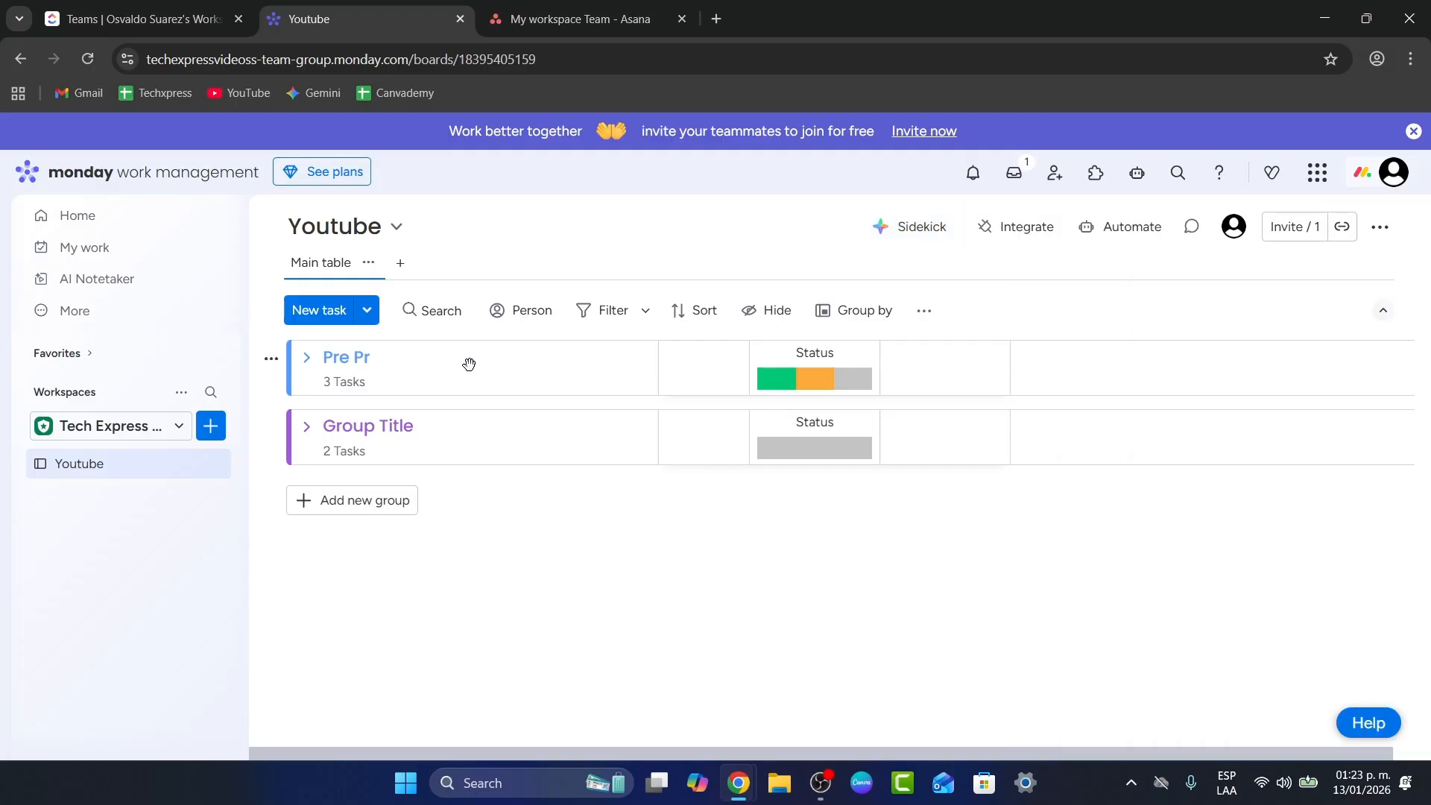
left_click(364, 356)
left_click(405, 356)
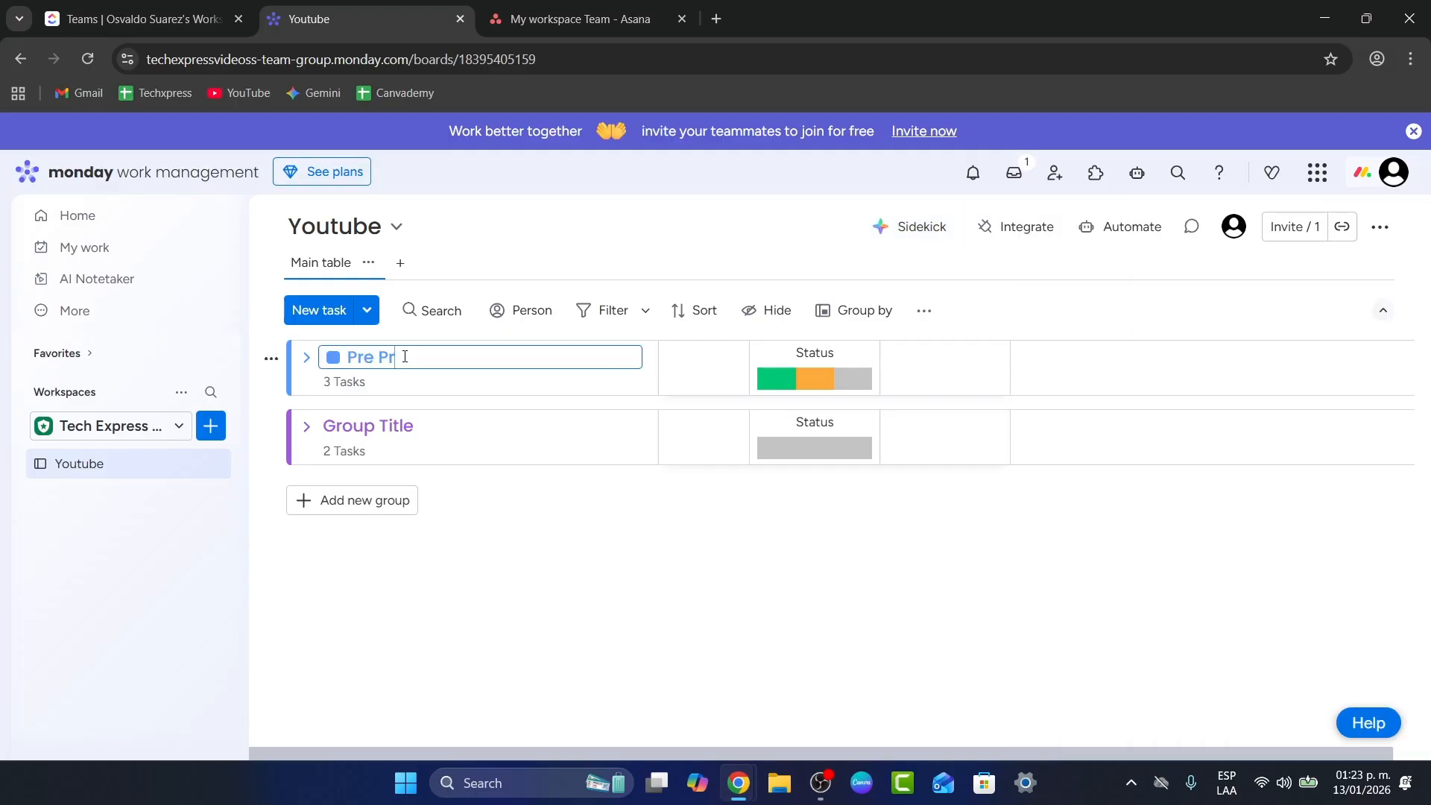
type("oduction")
left_click(362, 426)
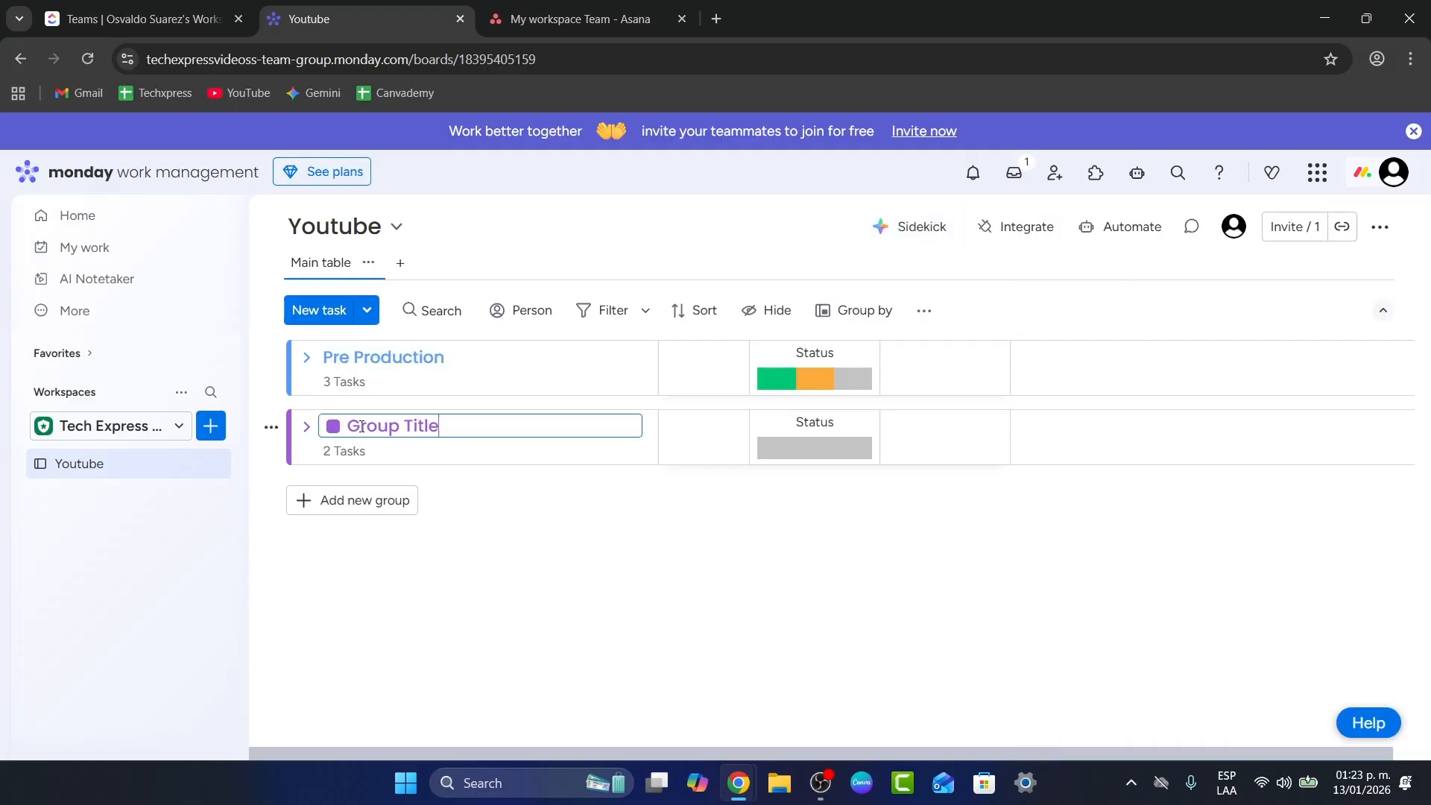
type("Production")
- Add a third group named Post Production below the others and collapse it
left_click(374, 504)
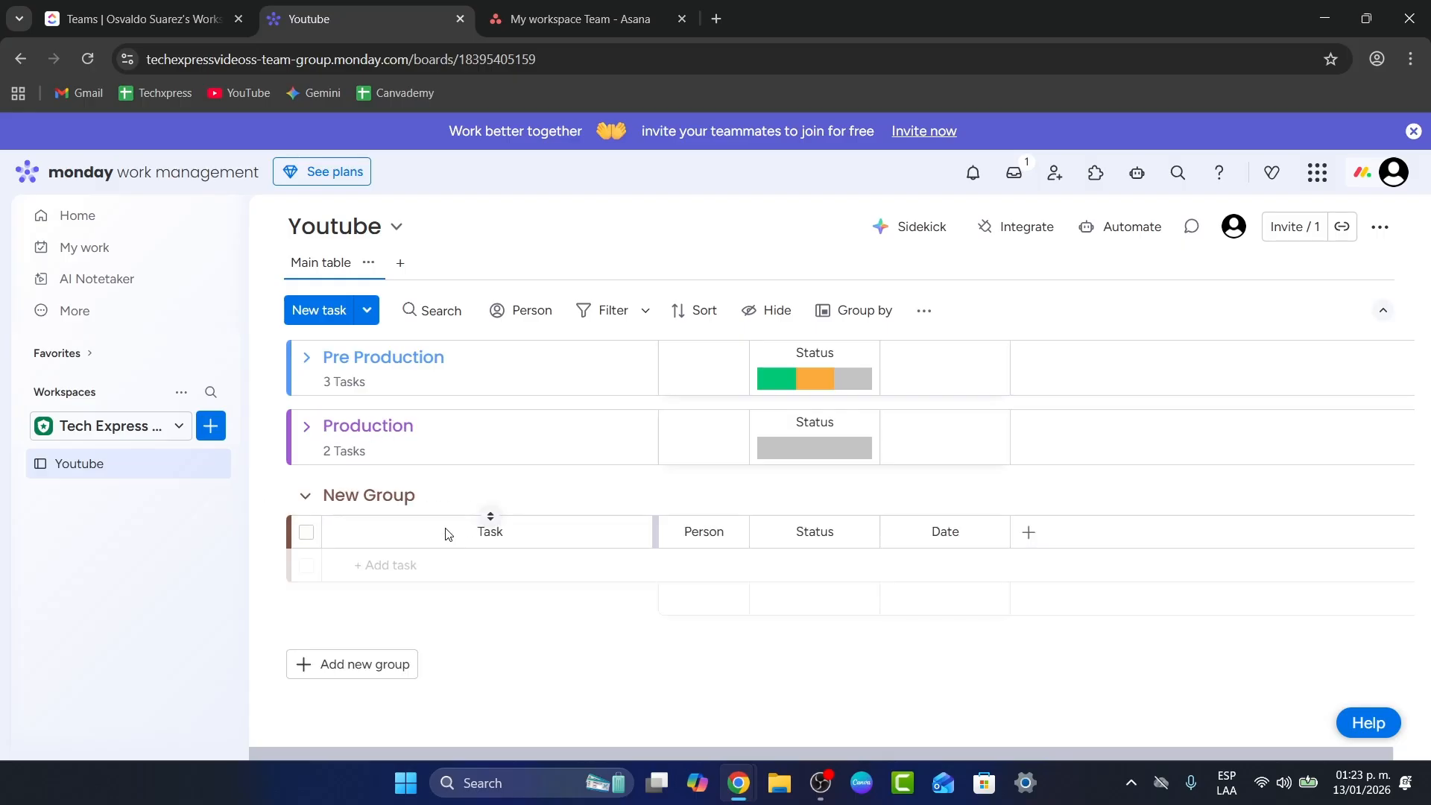
left_click(395, 496)
type("Post")
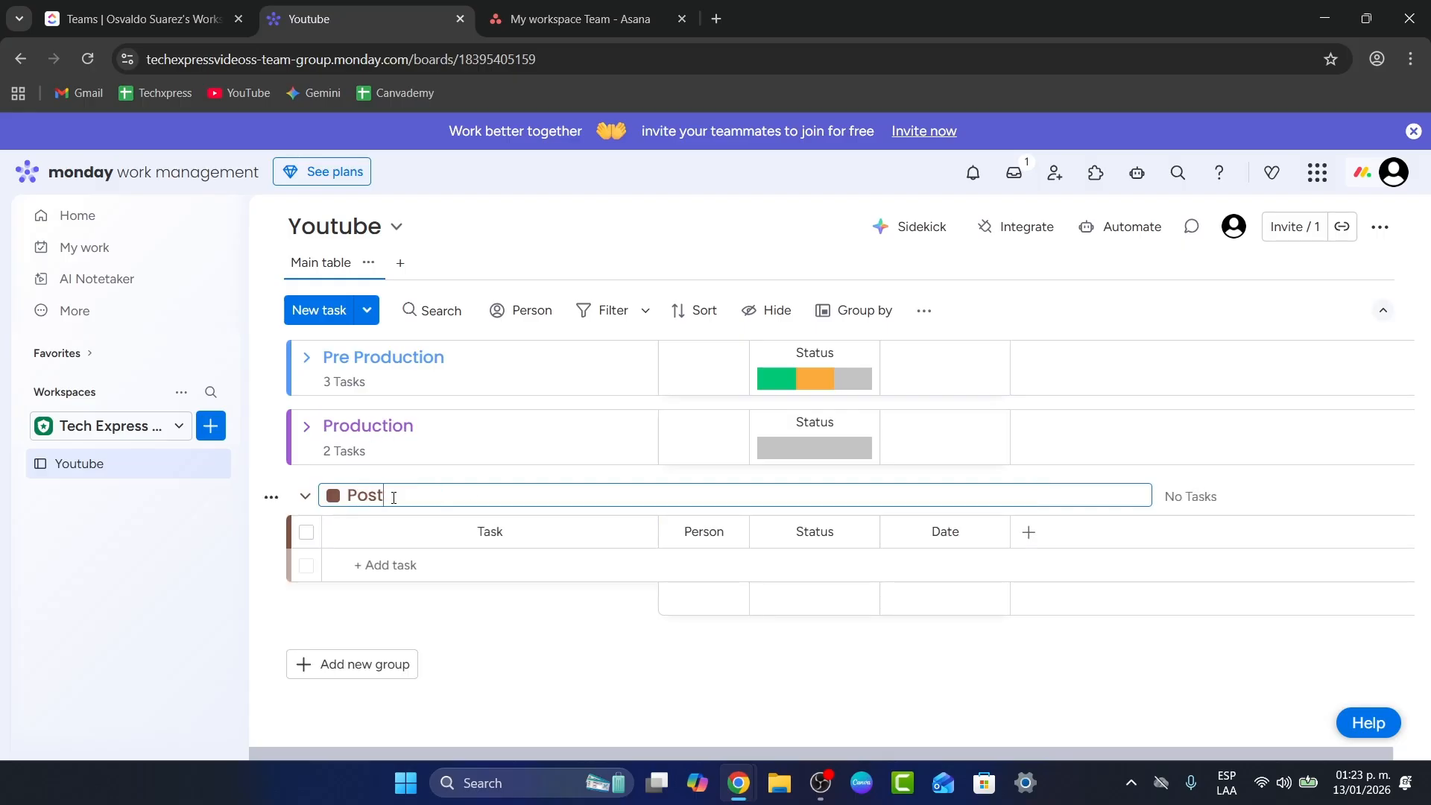
type(" Pooduction")
left_click(564, 676)
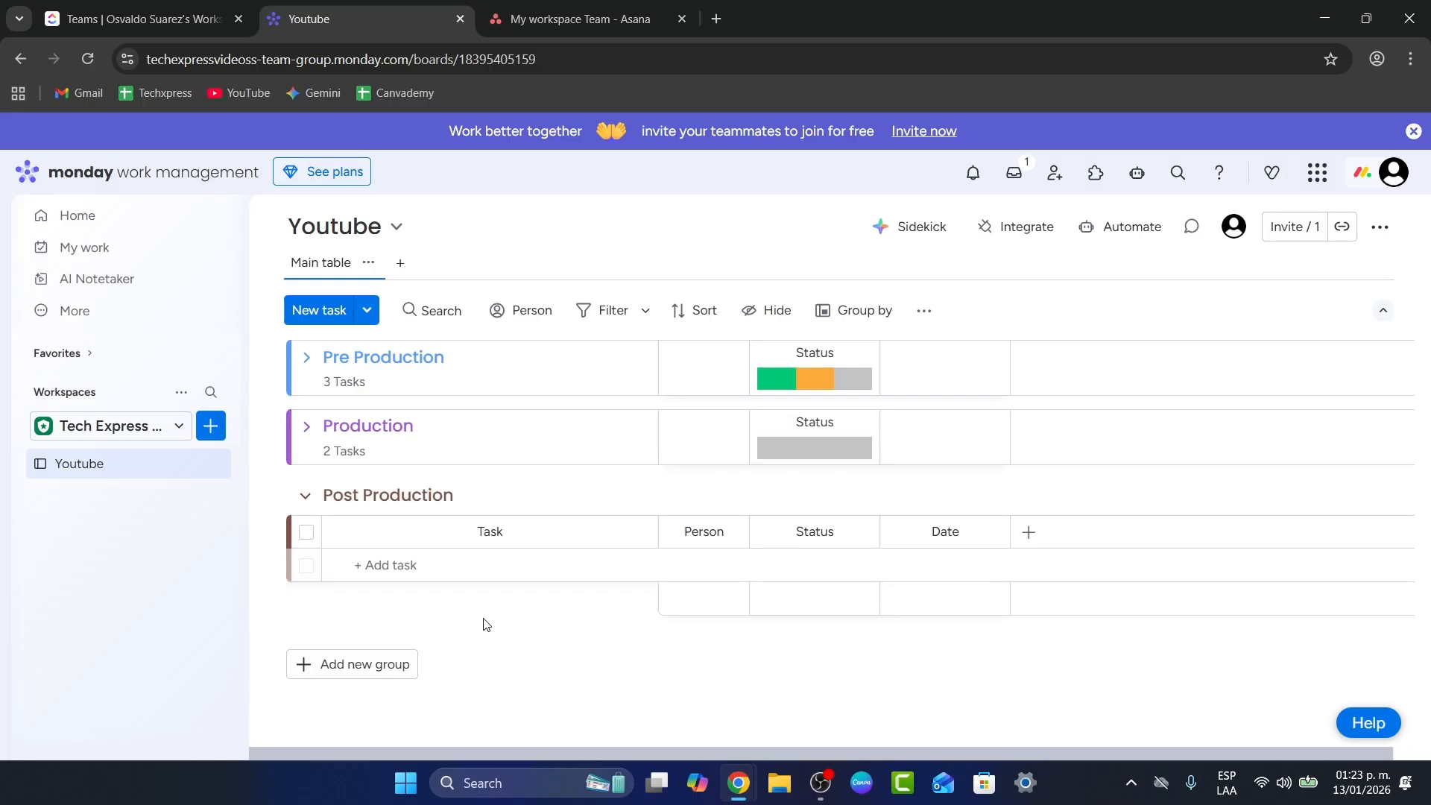
left_click(304, 497)
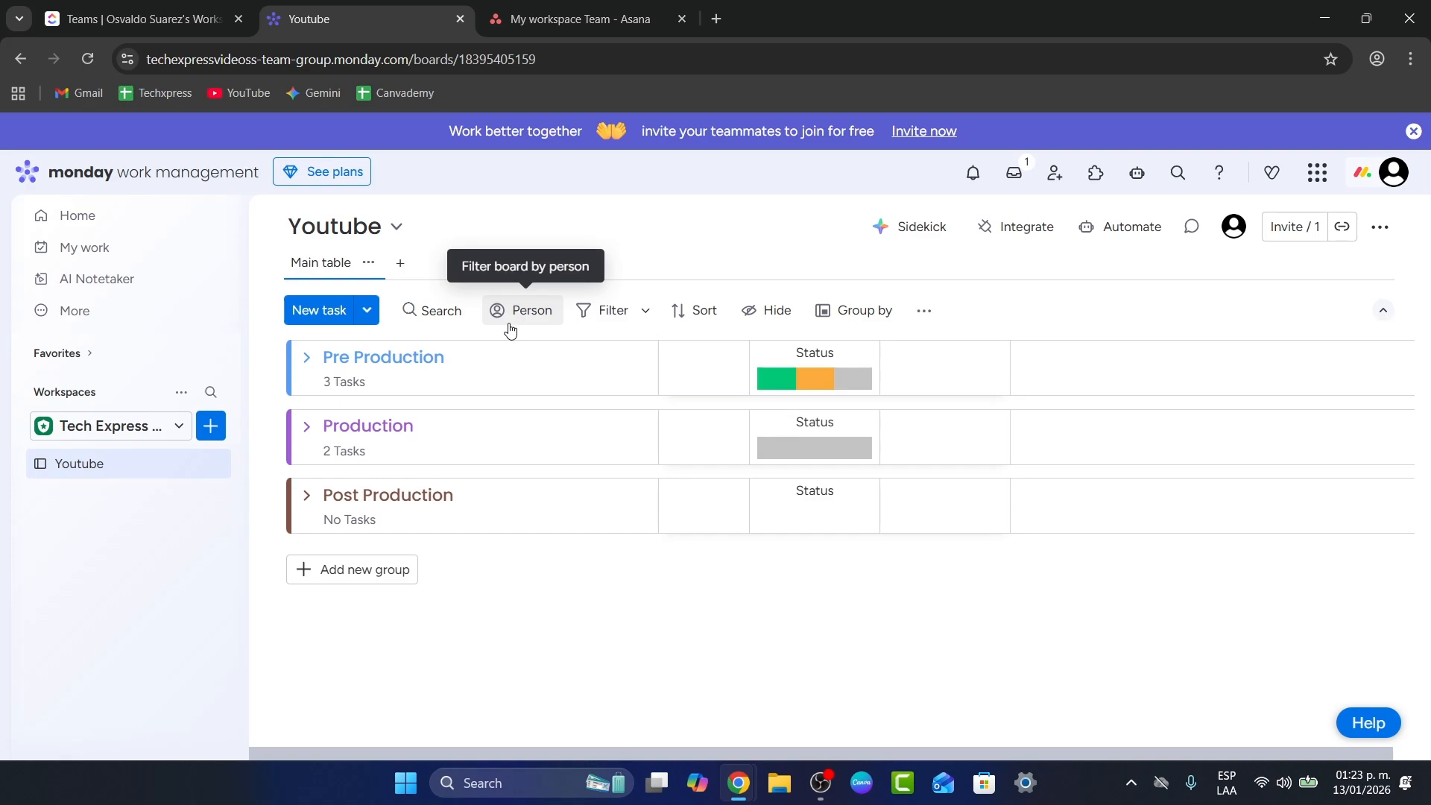
- Expand the Pre Production group and view the AI Sidekick for its first task
left_click(307, 358)
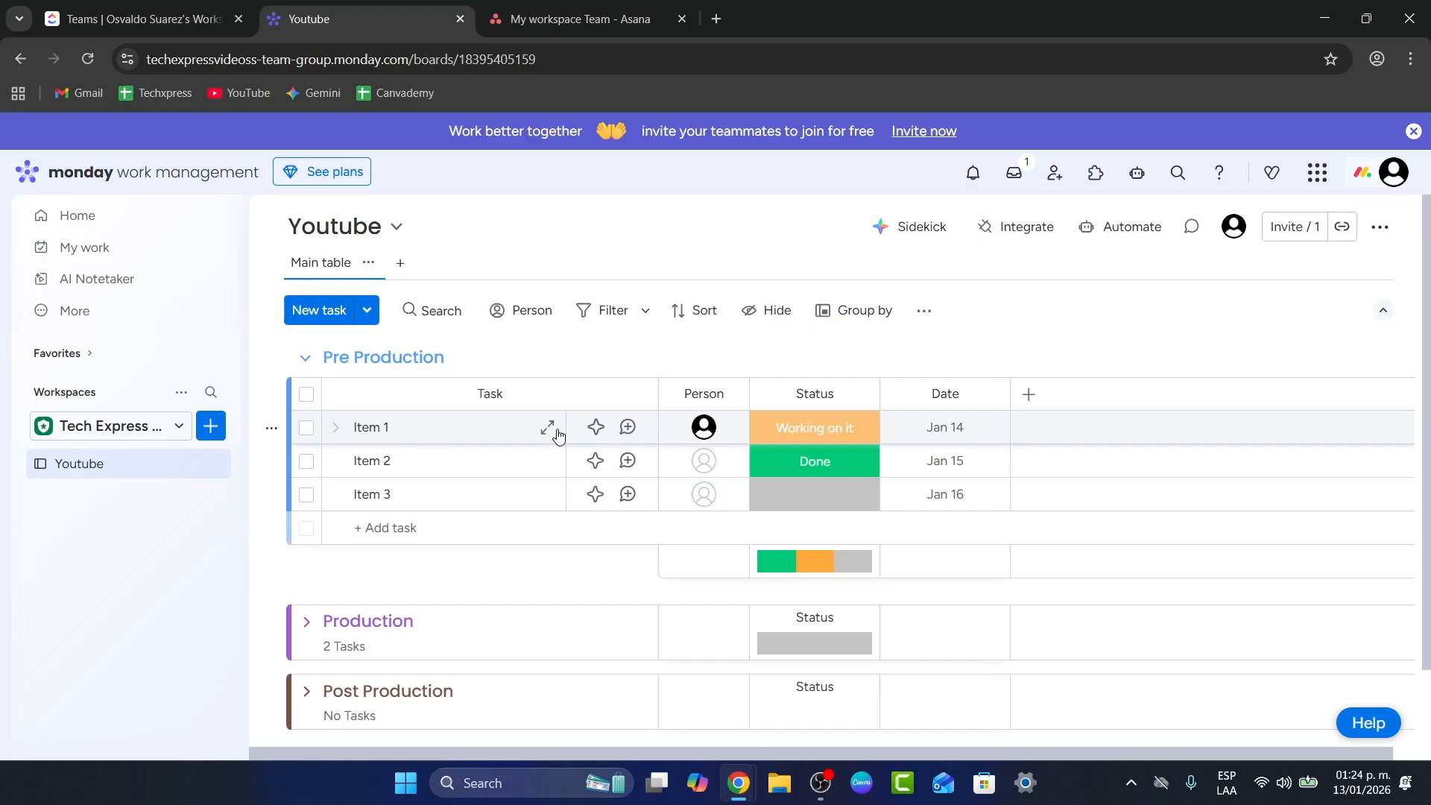
left_click(596, 427)
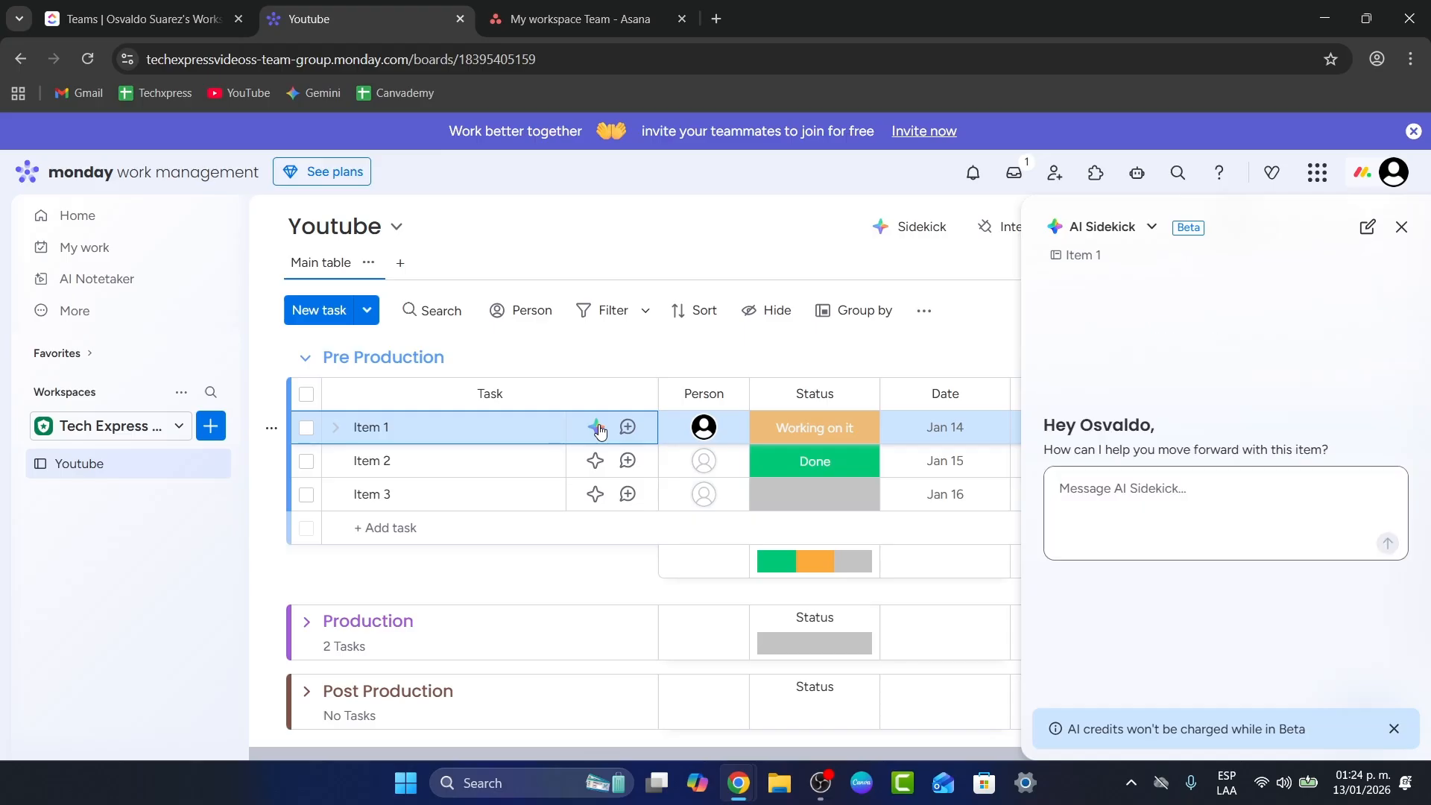
left_click(1400, 226)
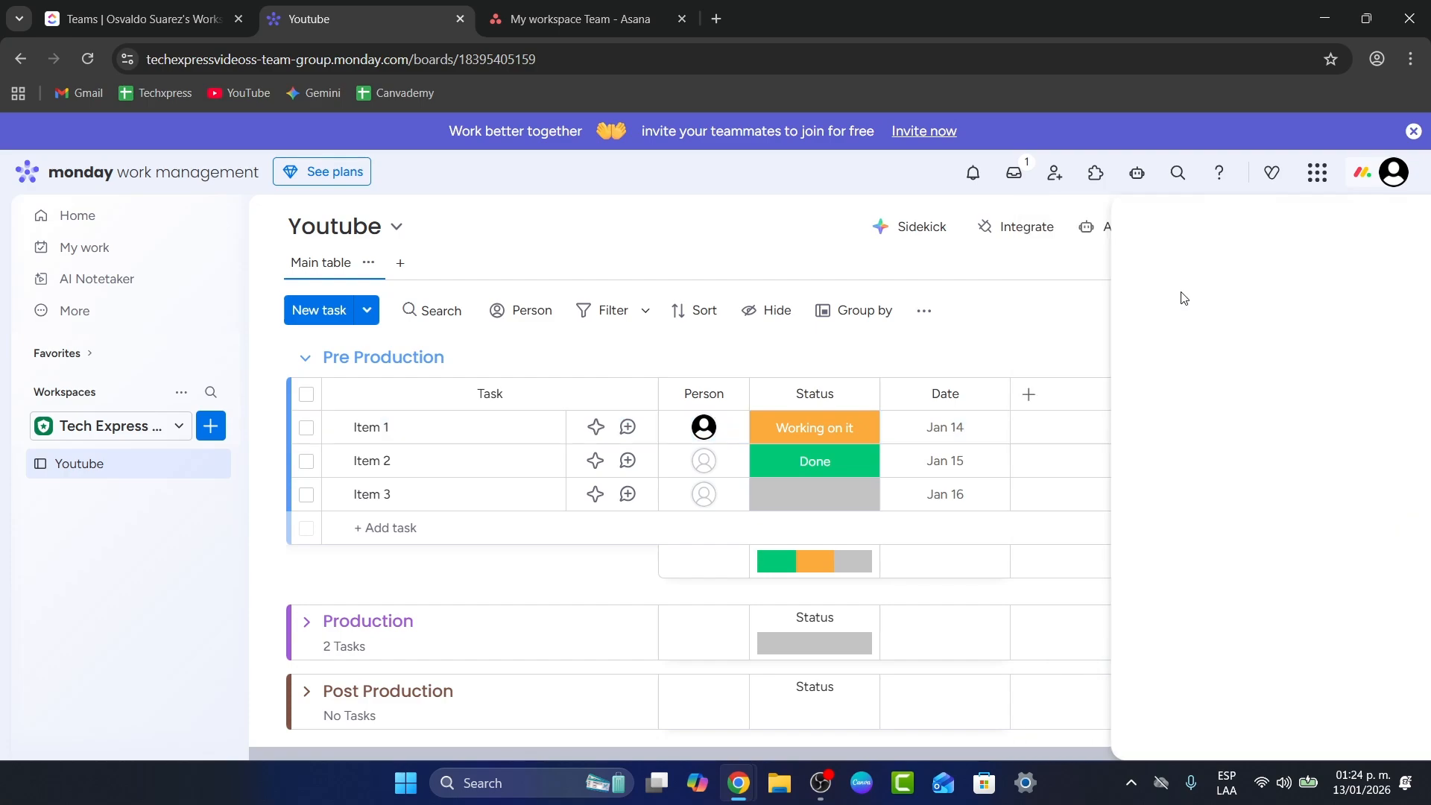
- Rename the first Pre Production task Video 1 and set its status to Working on it
left_click(382, 423)
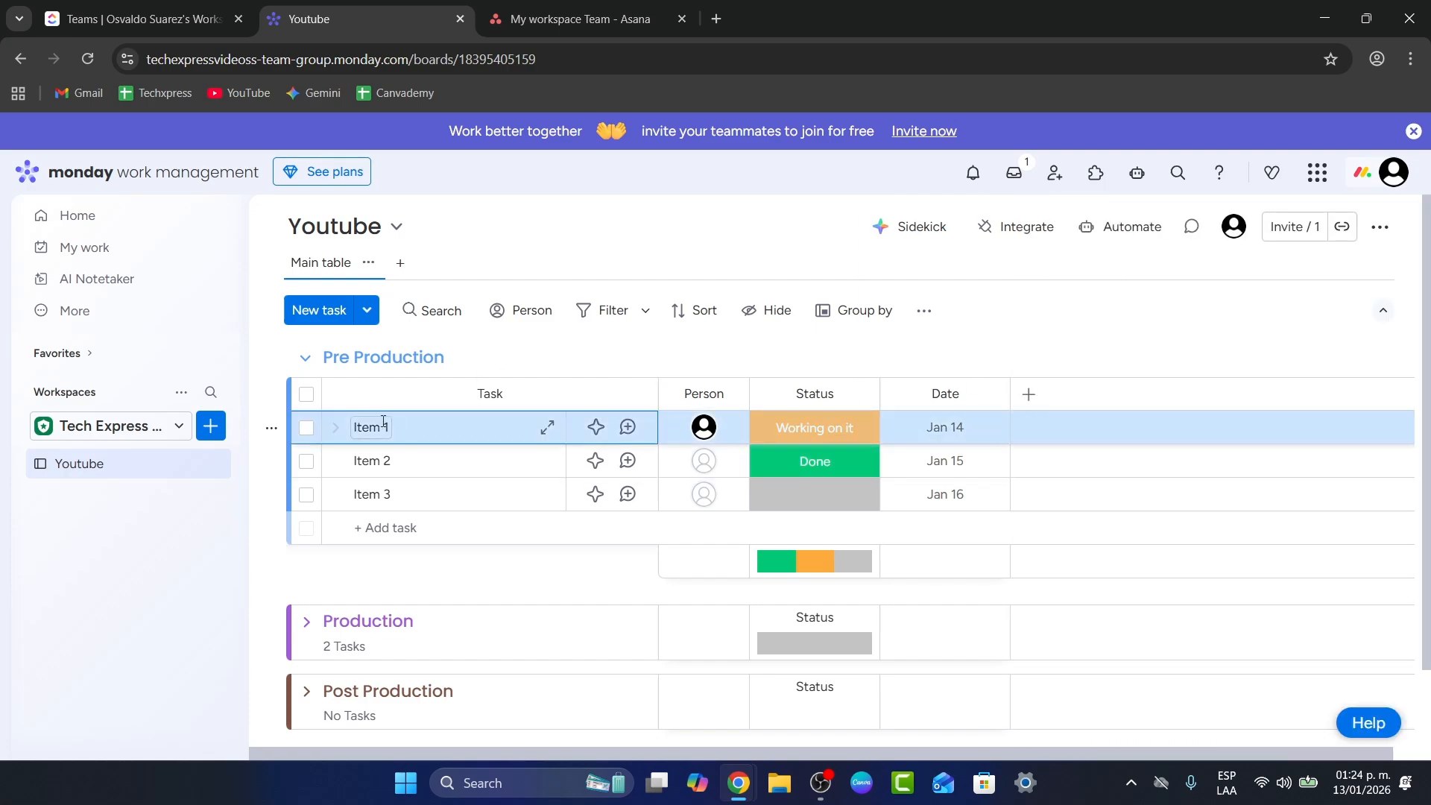
key("ctrl+a")
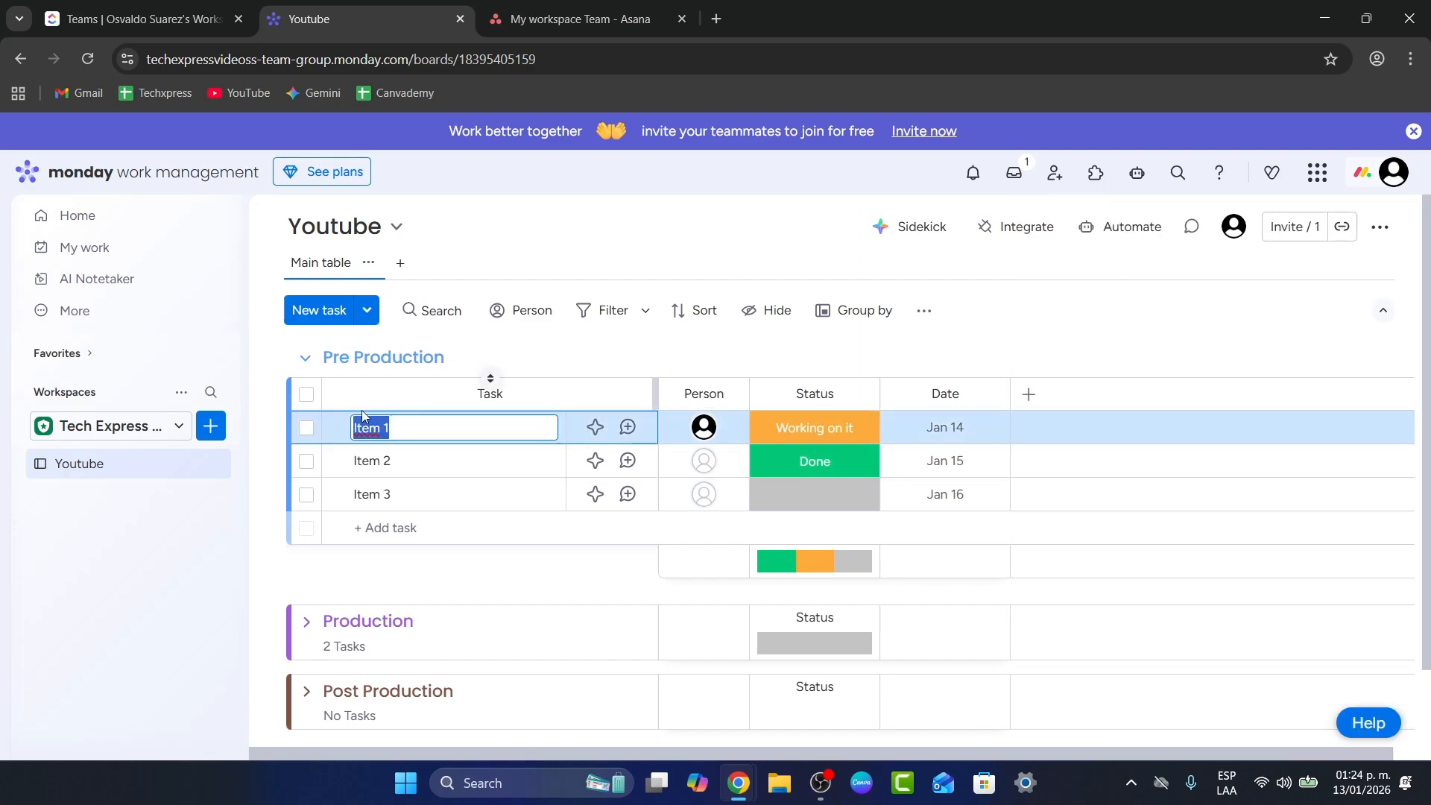
type("Video 1")
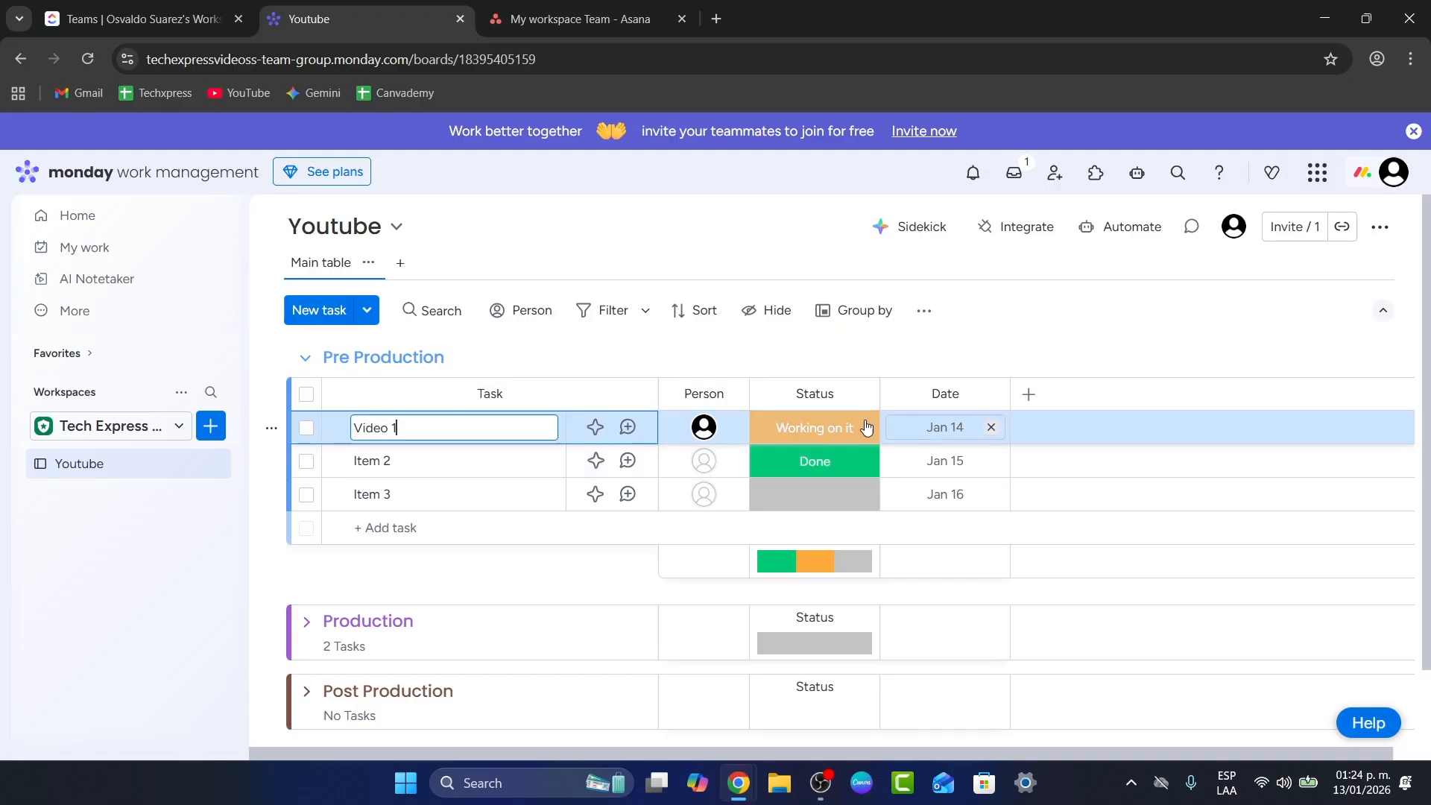
left_click(808, 427)
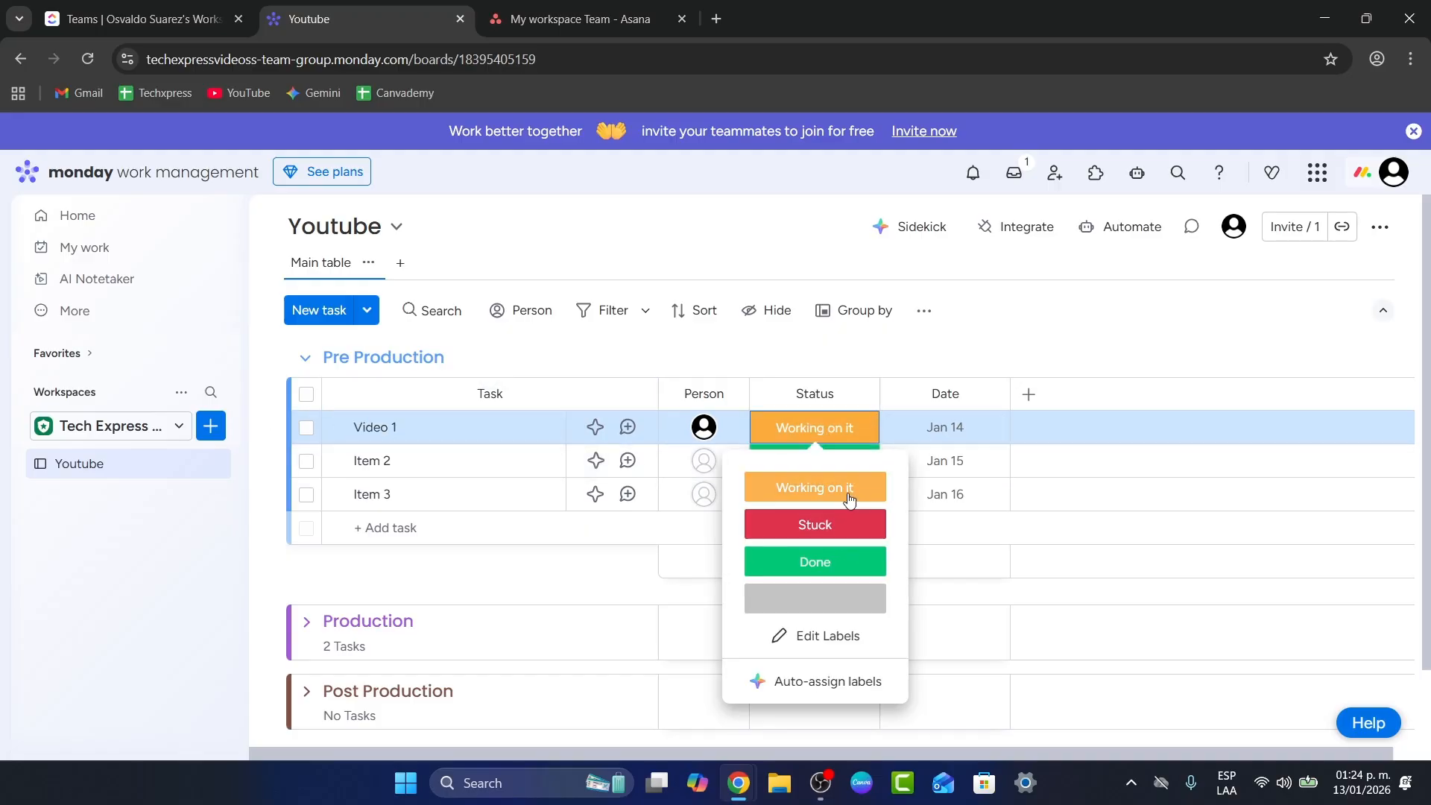
left_click(814, 487)
- Delete the Item 2 and Item 3 tasks from the Pre Production group together
left_click(305, 462)
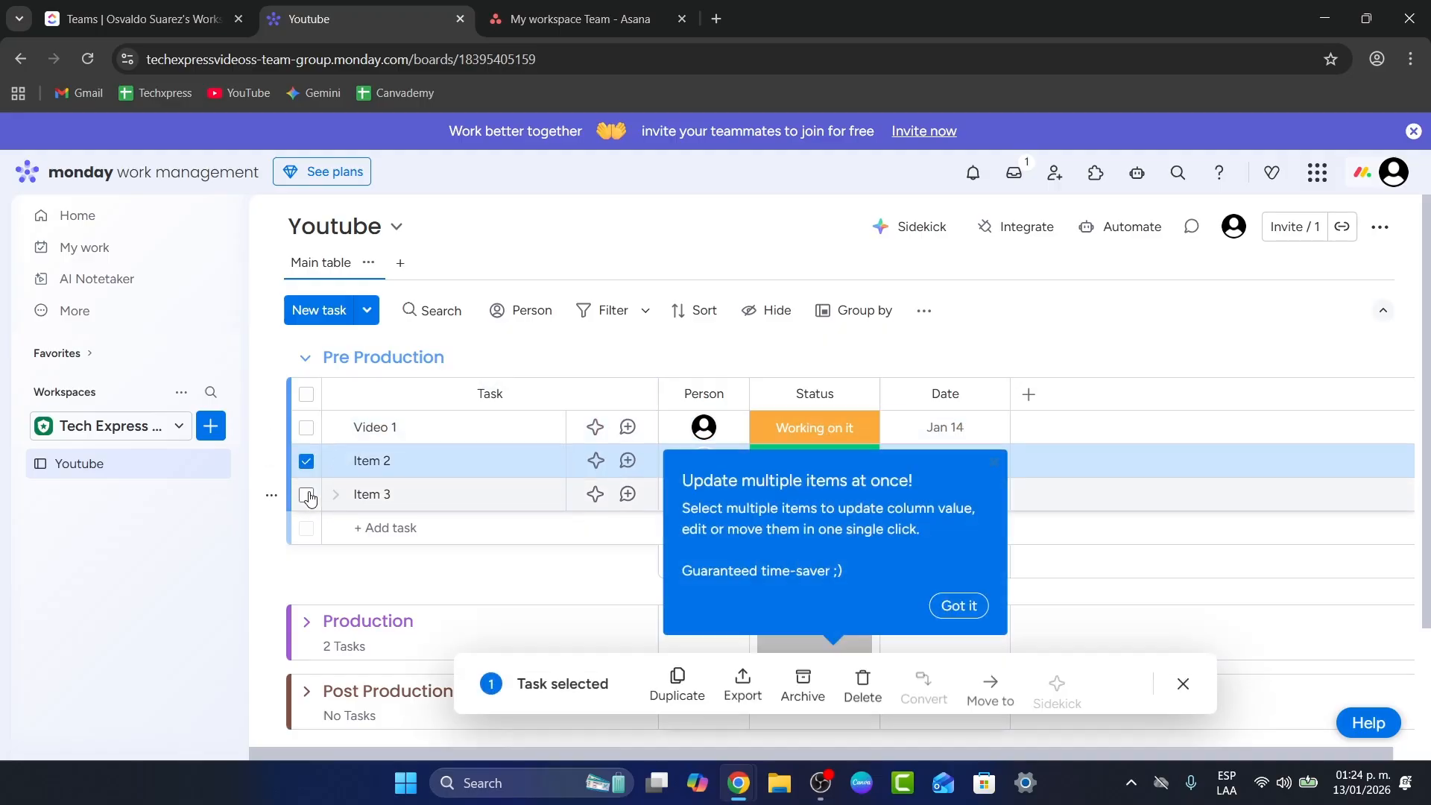
left_click(305, 494)
left_click(862, 682)
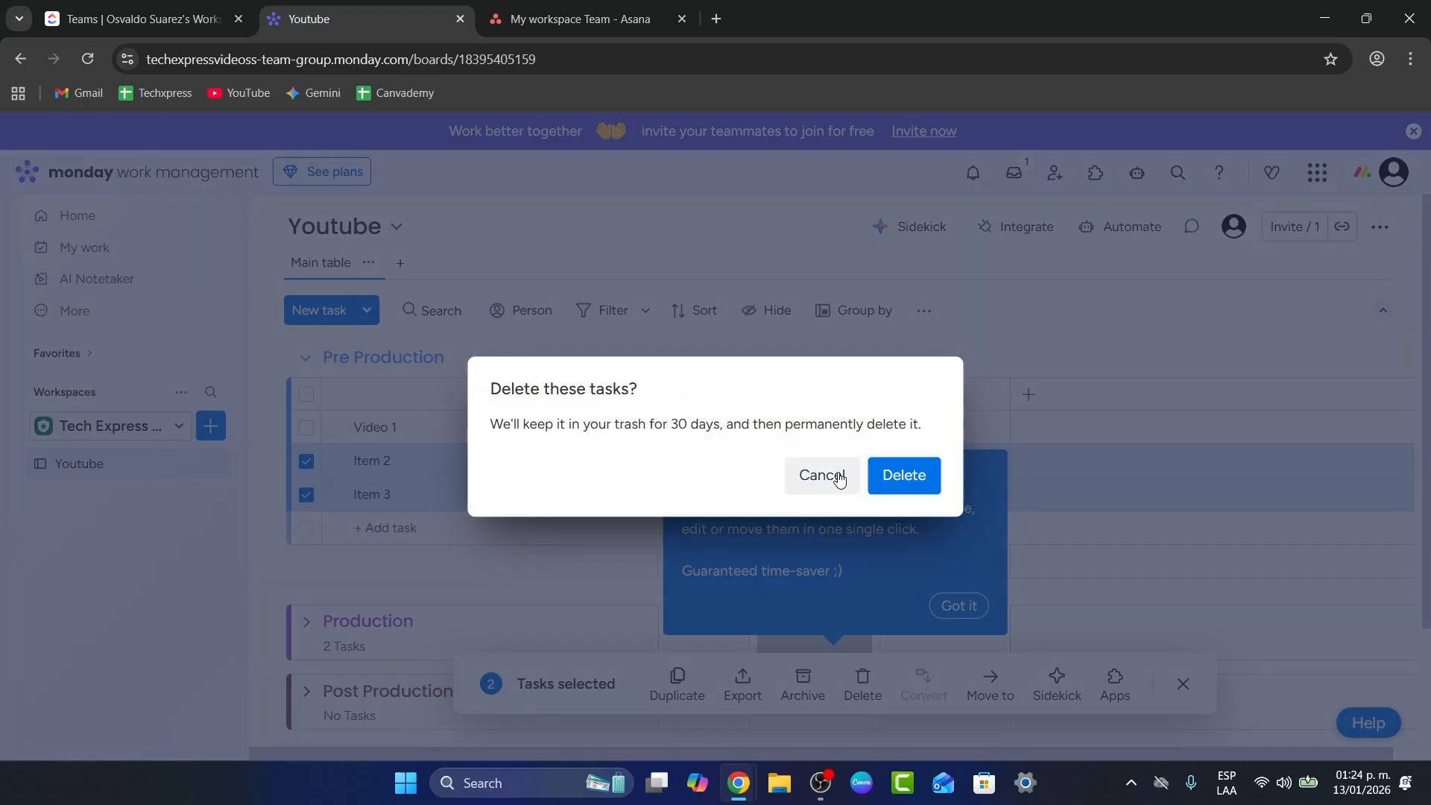
left_click(903, 475)
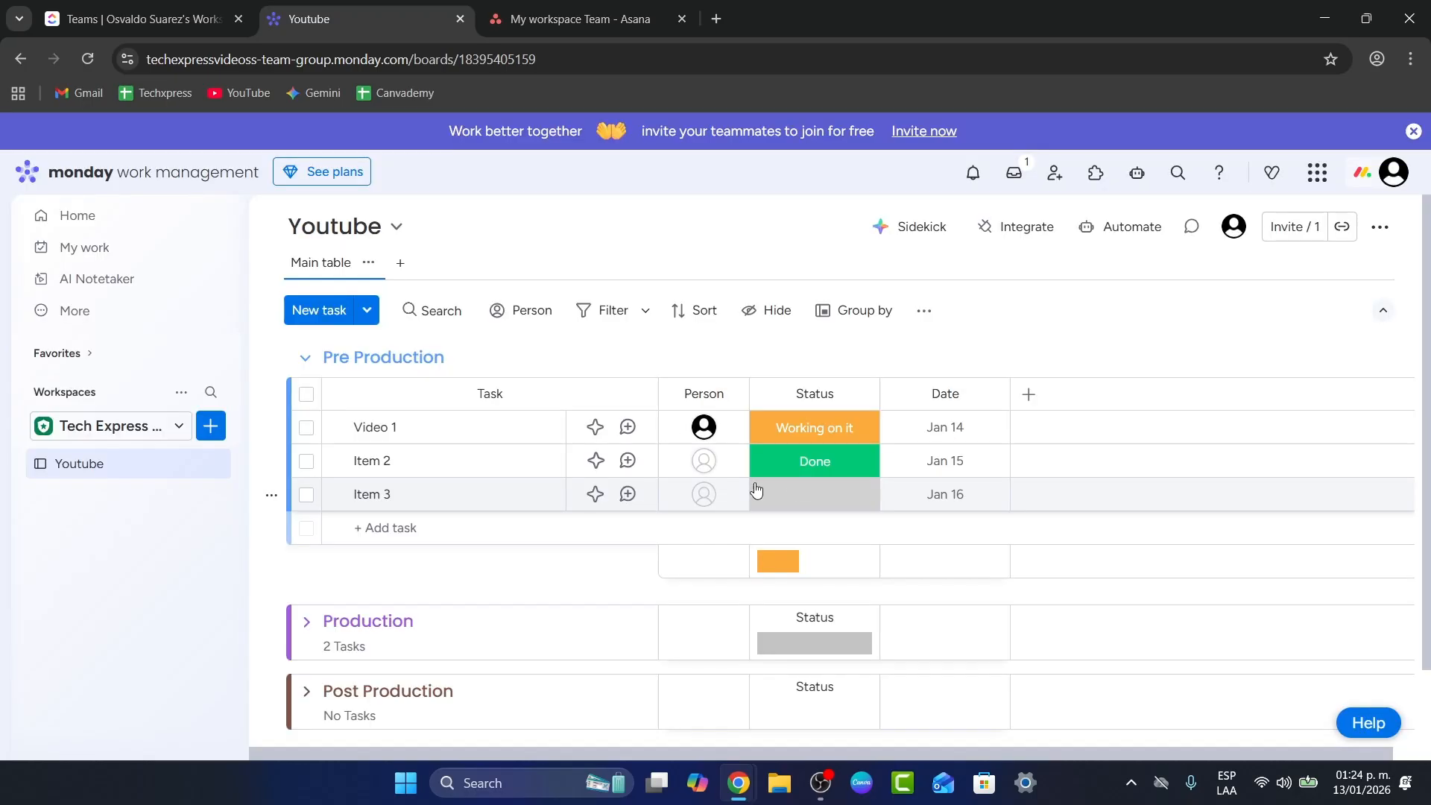
- Post the update "Create my first video for my new youtube channel" on the Video 1 task and close its details
left_click(486, 428)
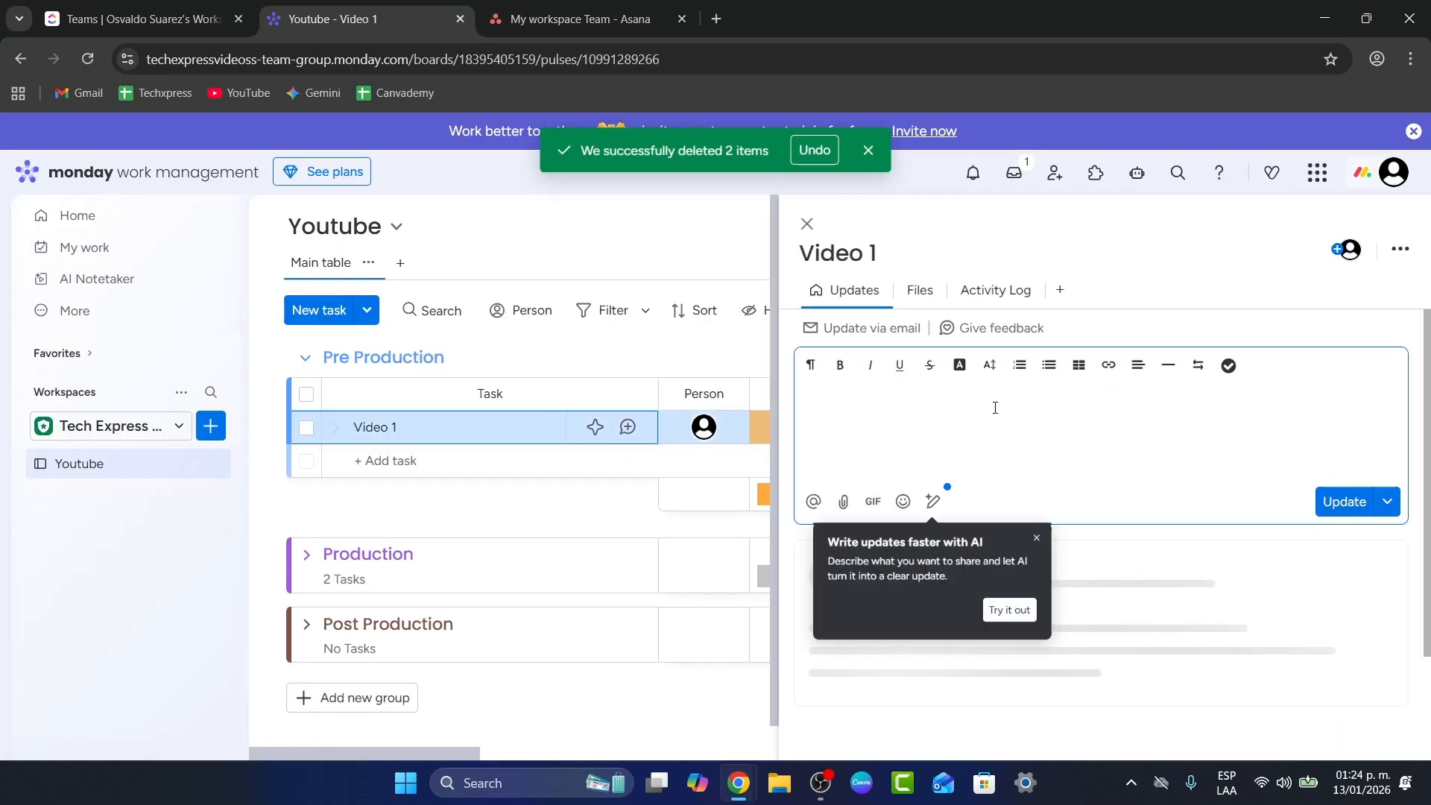
type("Create my first video for my new youtube channel")
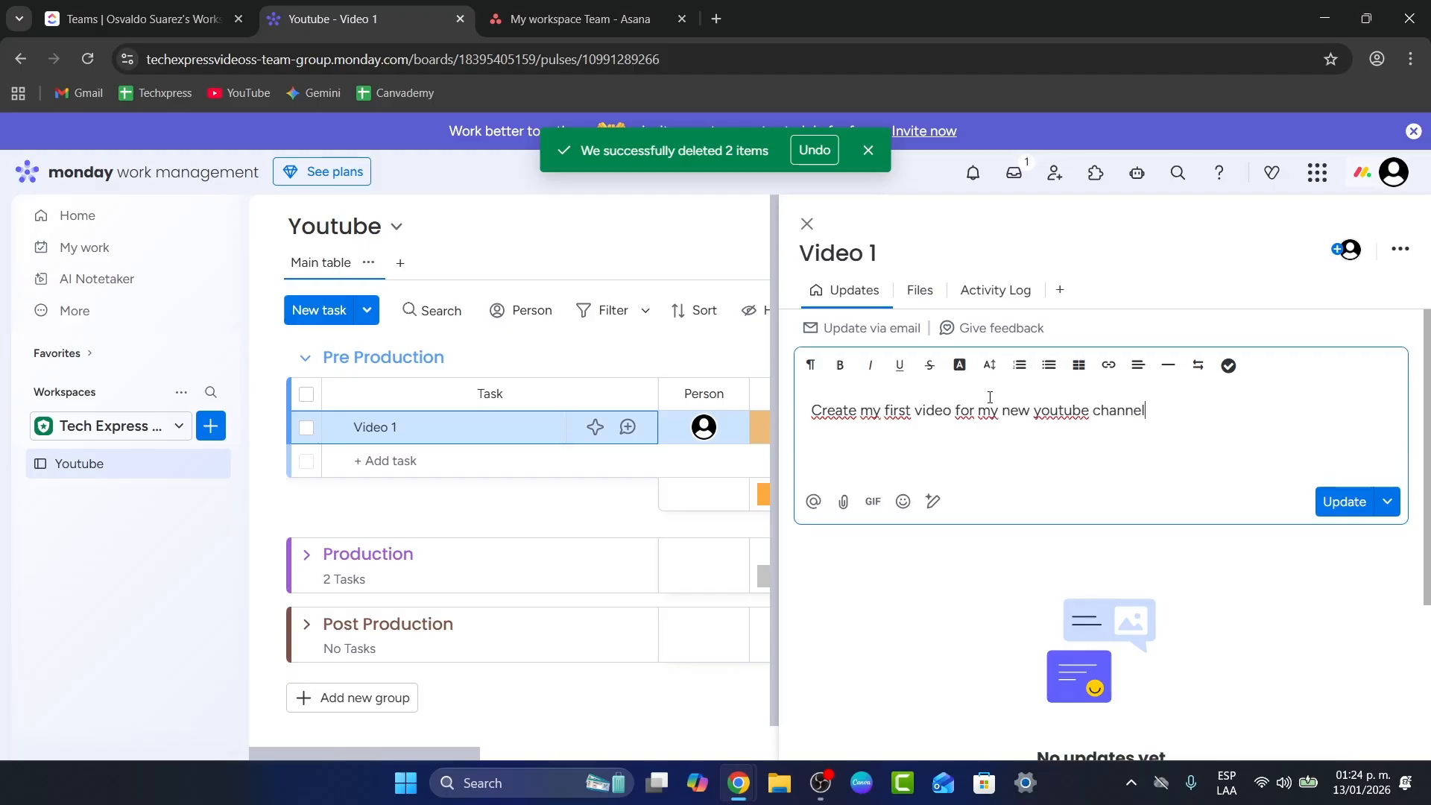
left_click(1344, 502)
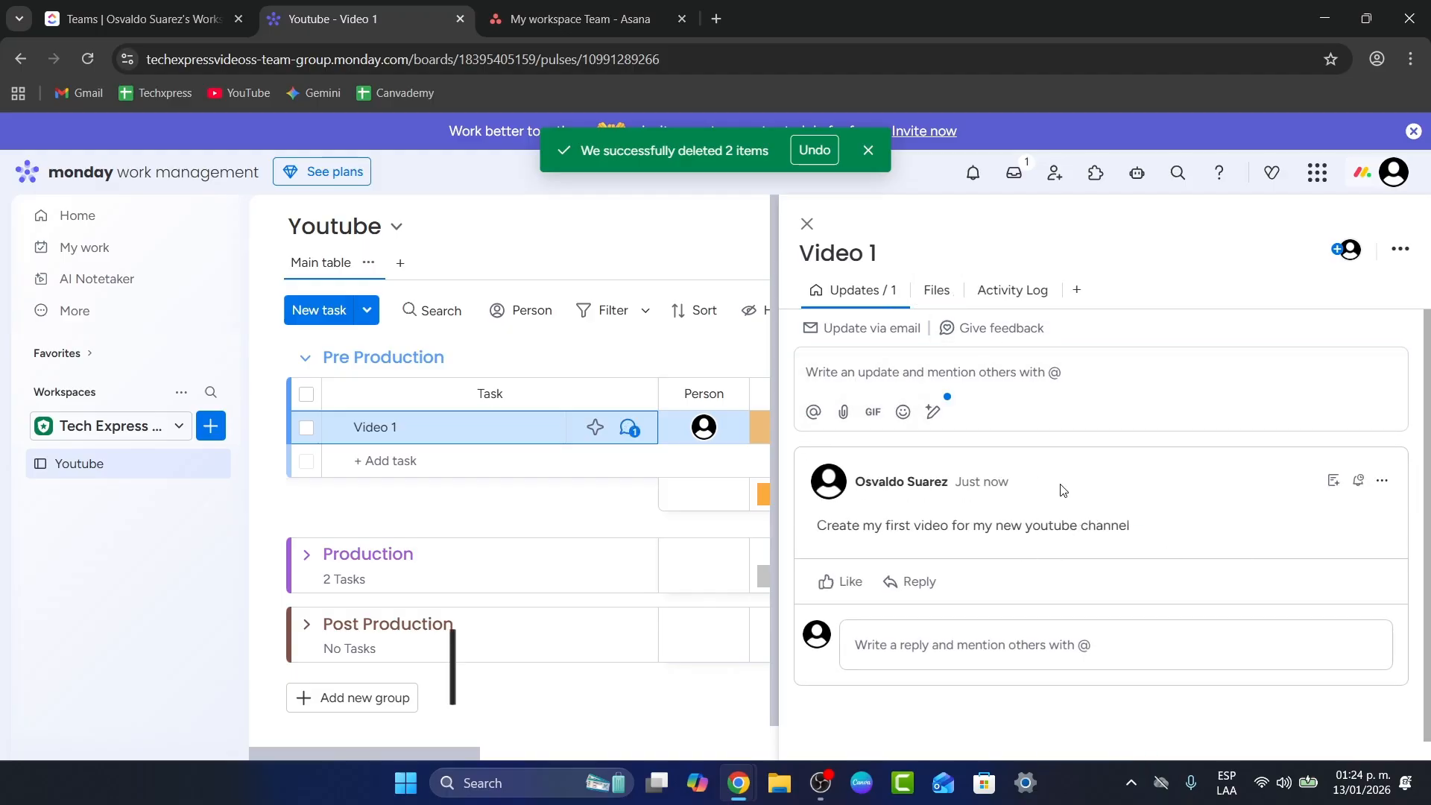
left_click(527, 410)
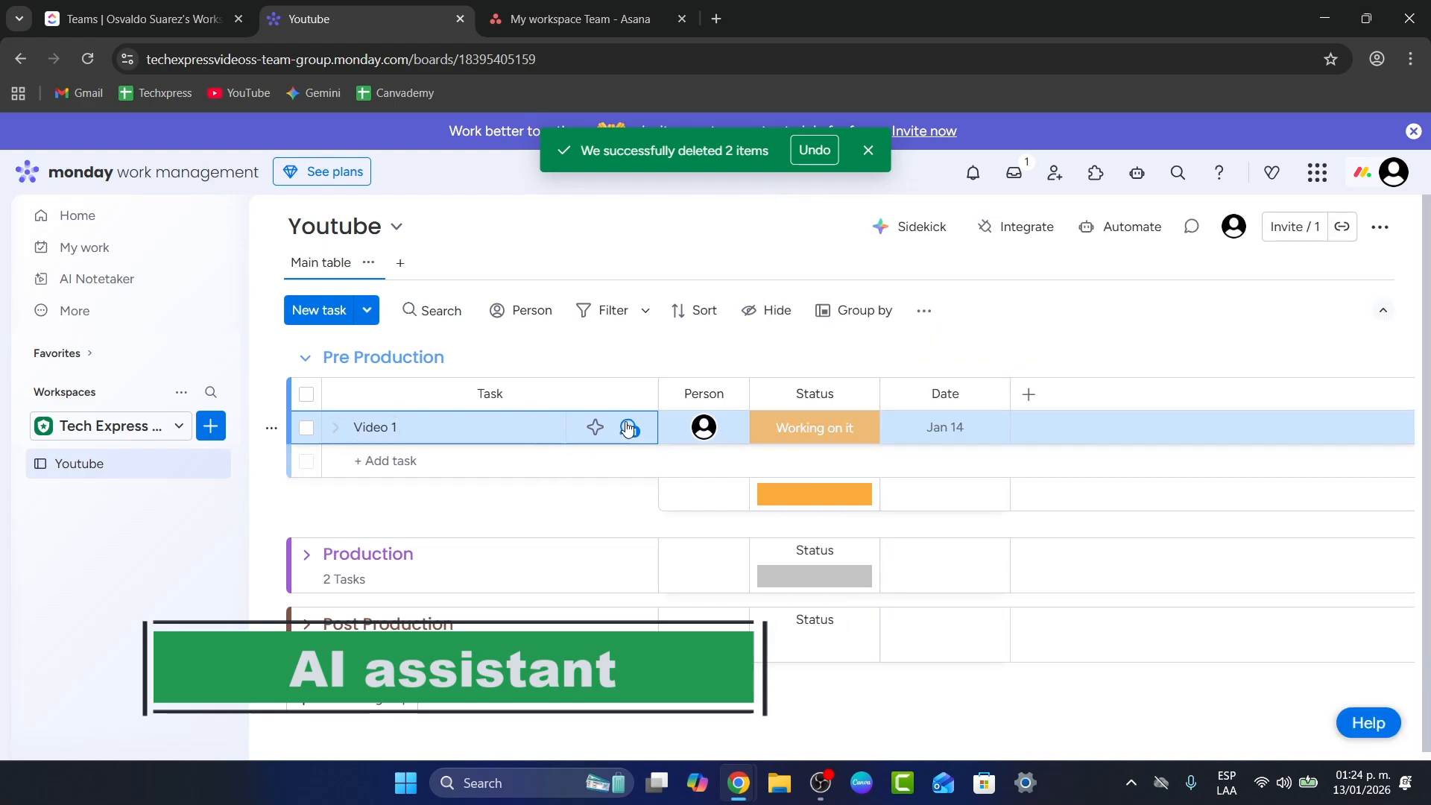
- Ask AI Sidekick on Video 1 to "add more fields to fulfill this section" and reply "yes add it" to its suggested fields
left_click(597, 427)
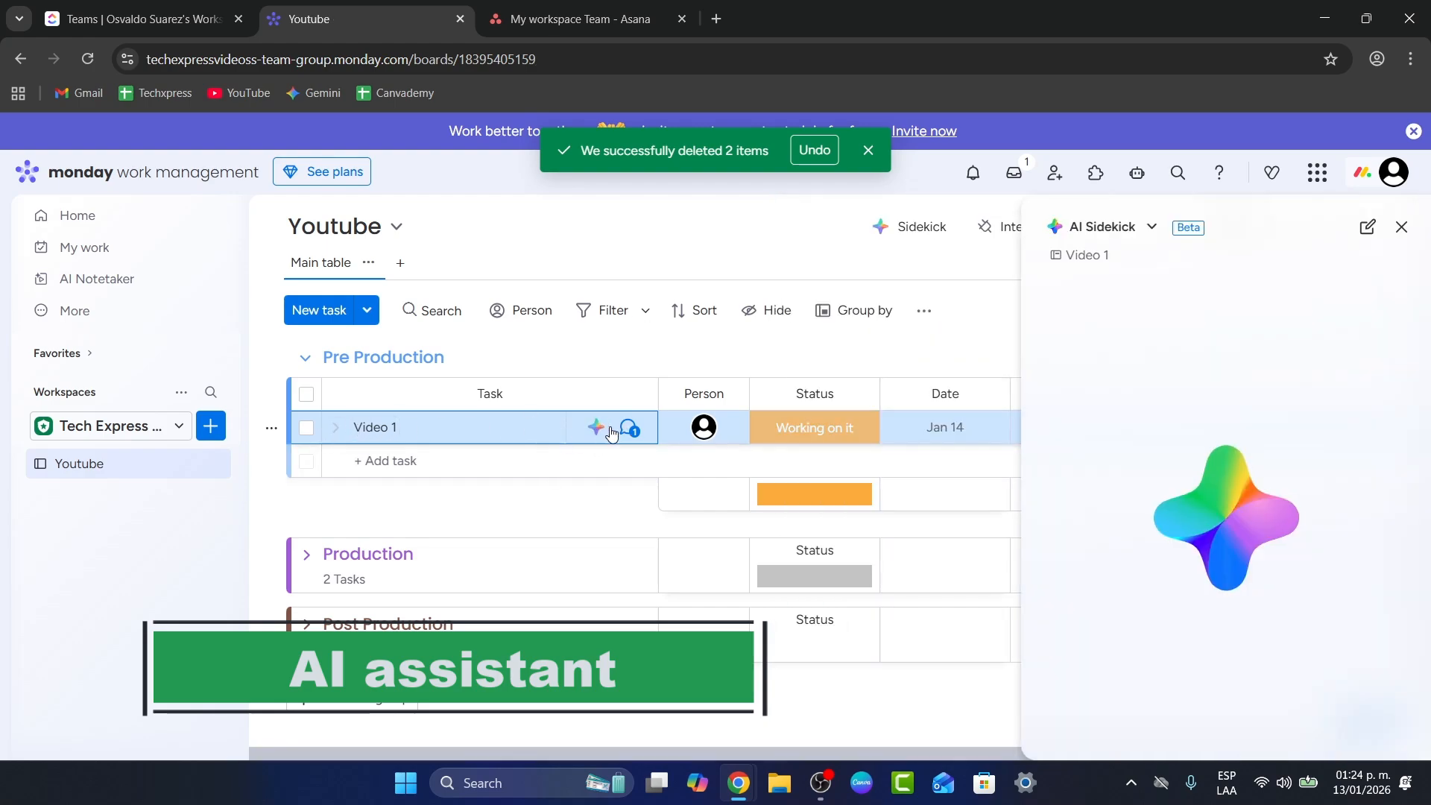
left_click_drag(1073, 347, 1367, 341)
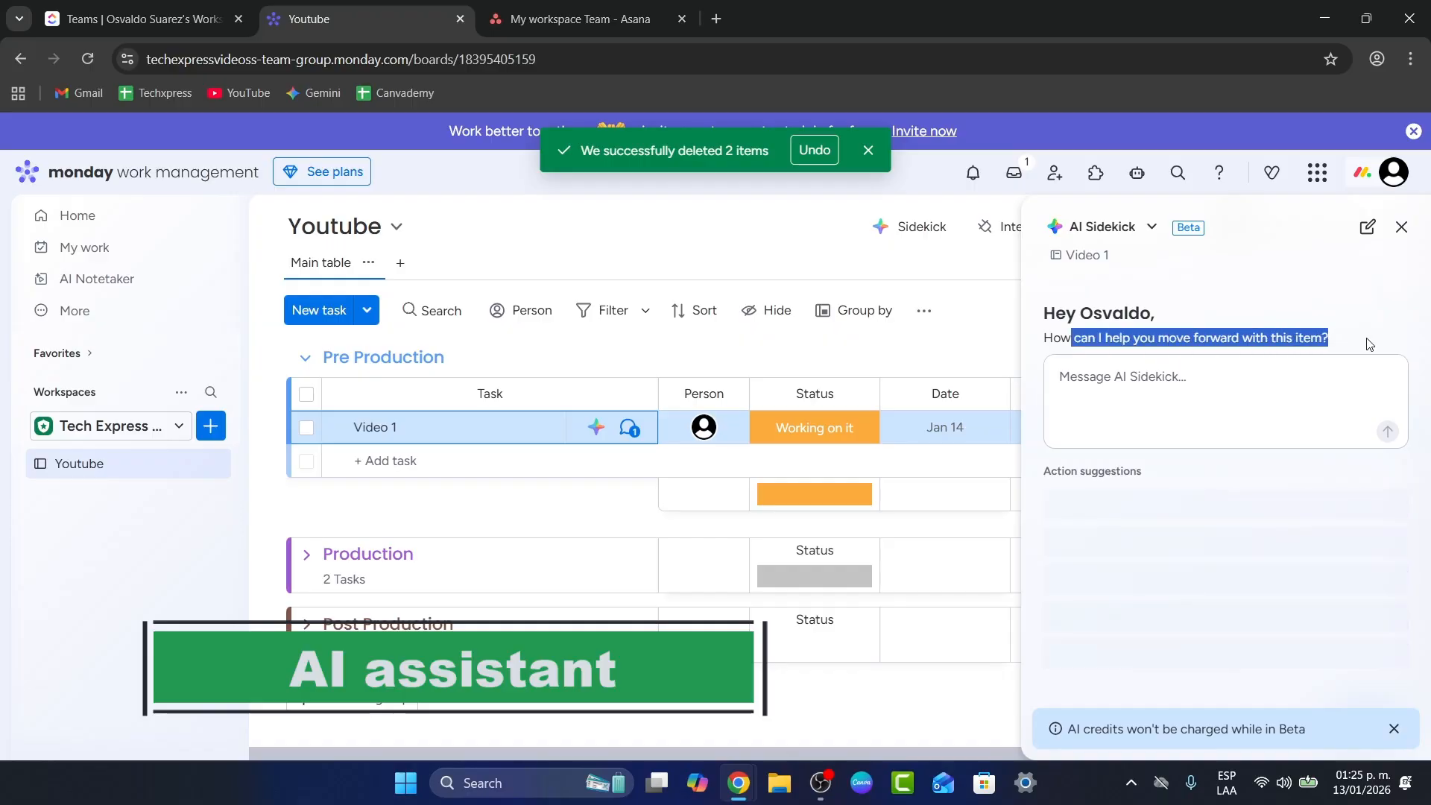
left_click(1264, 391)
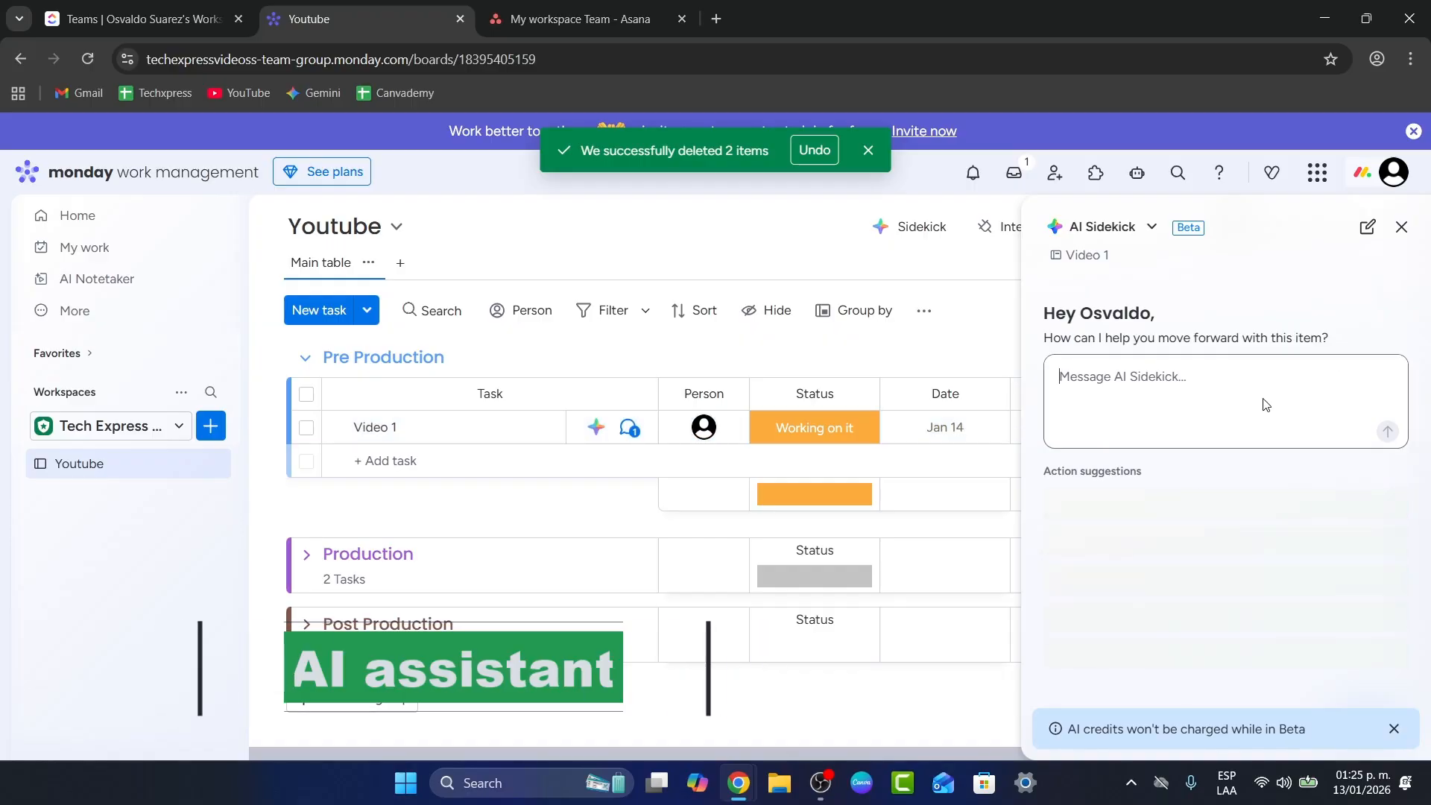
type("add mo")
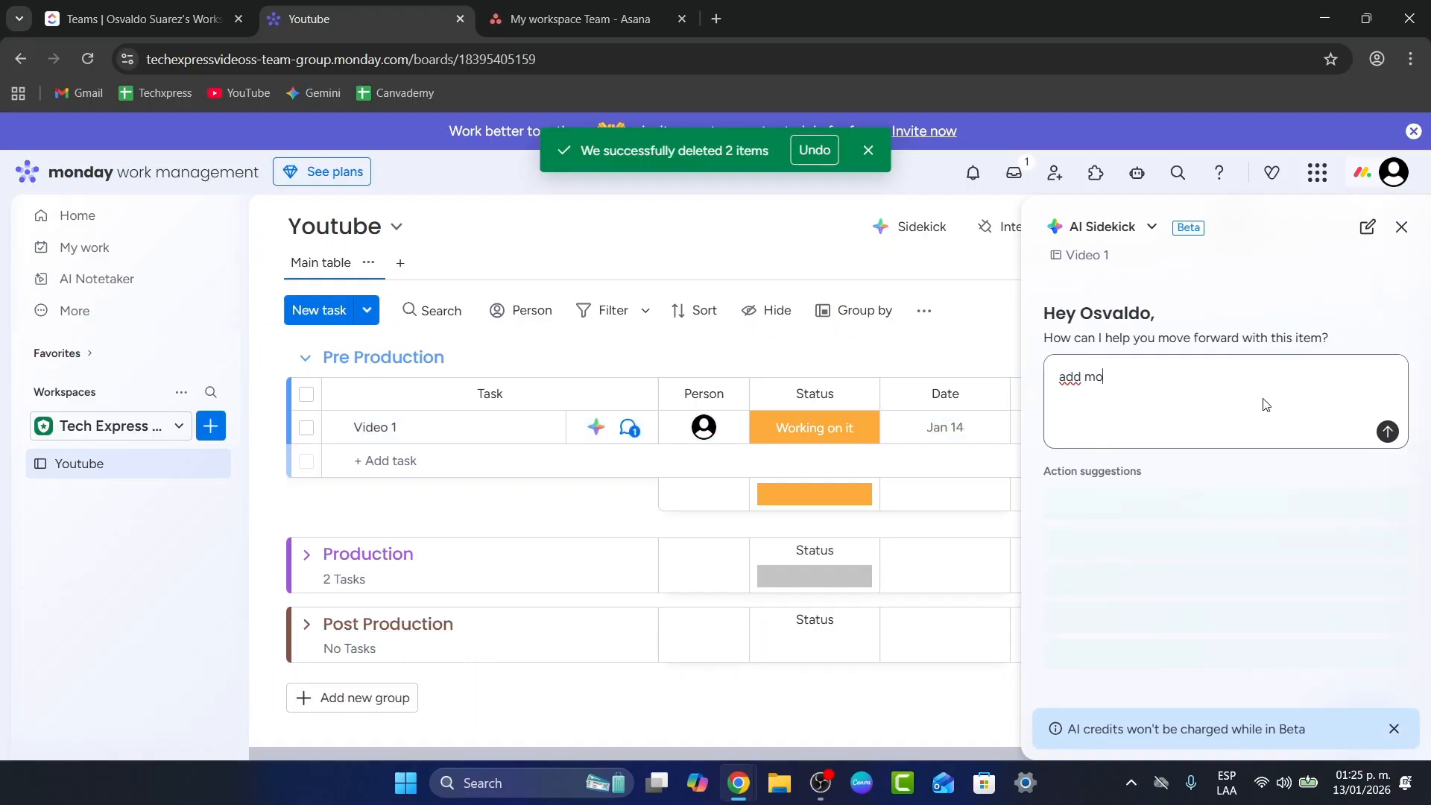
type("re fields to fulfill this section")
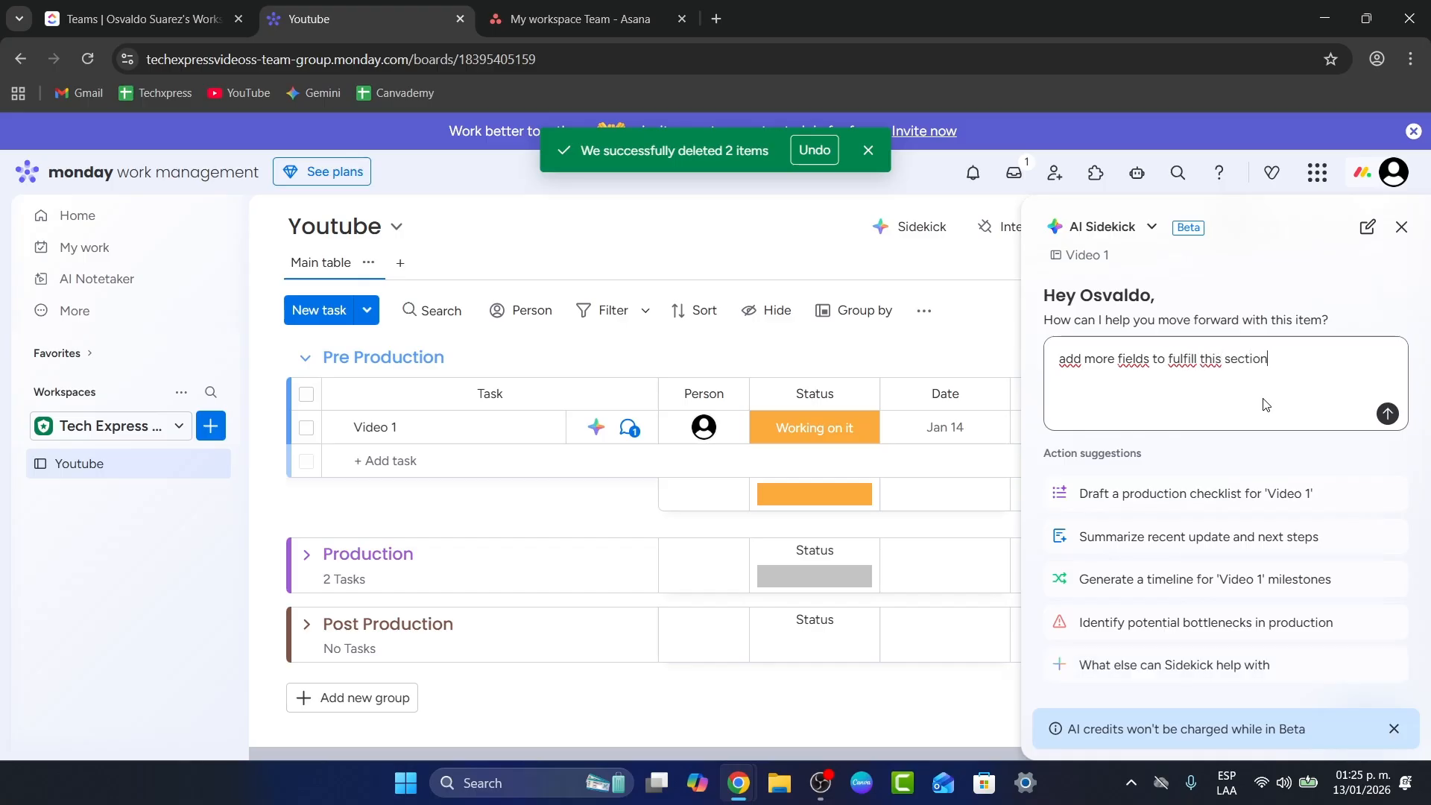
key("Return")
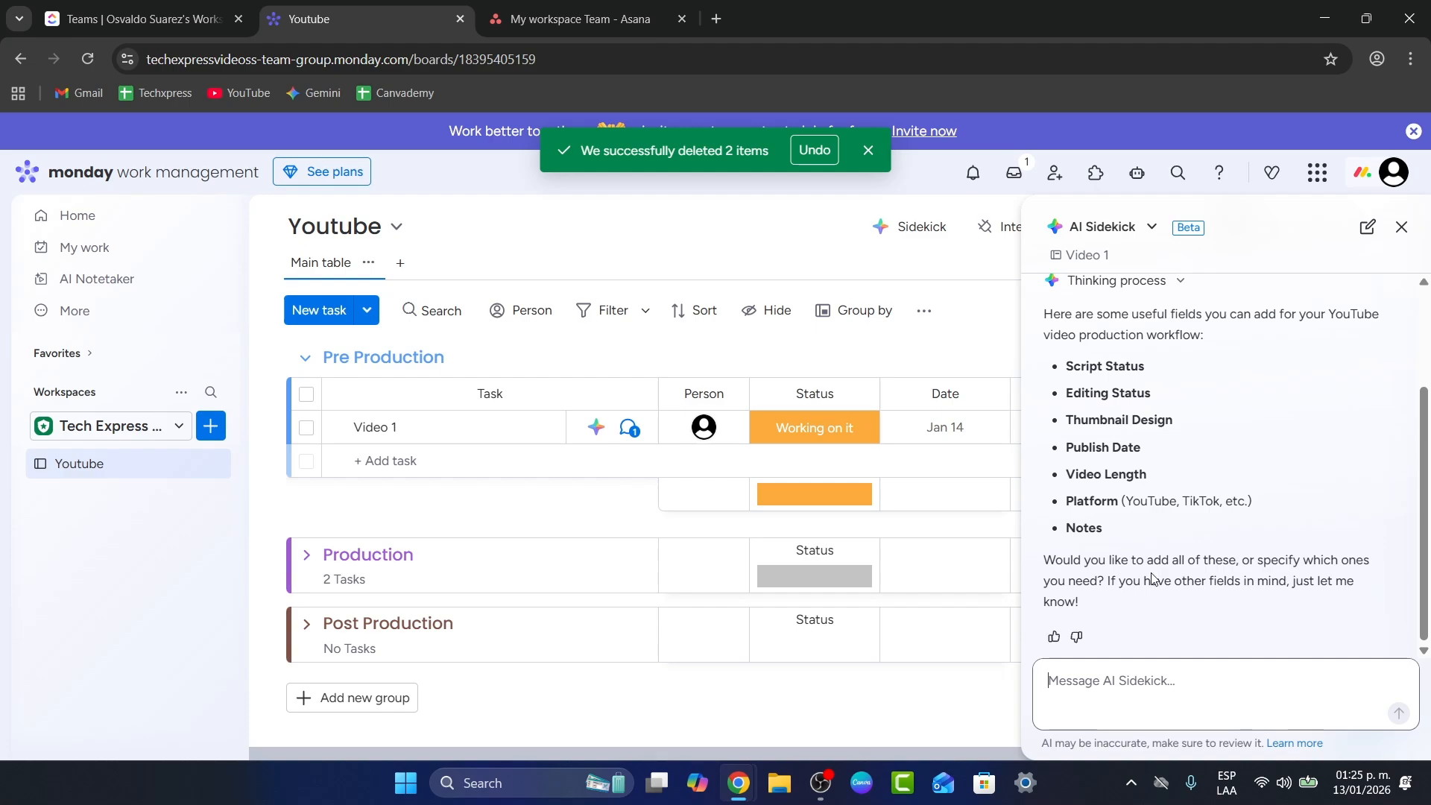
type("yes add it")
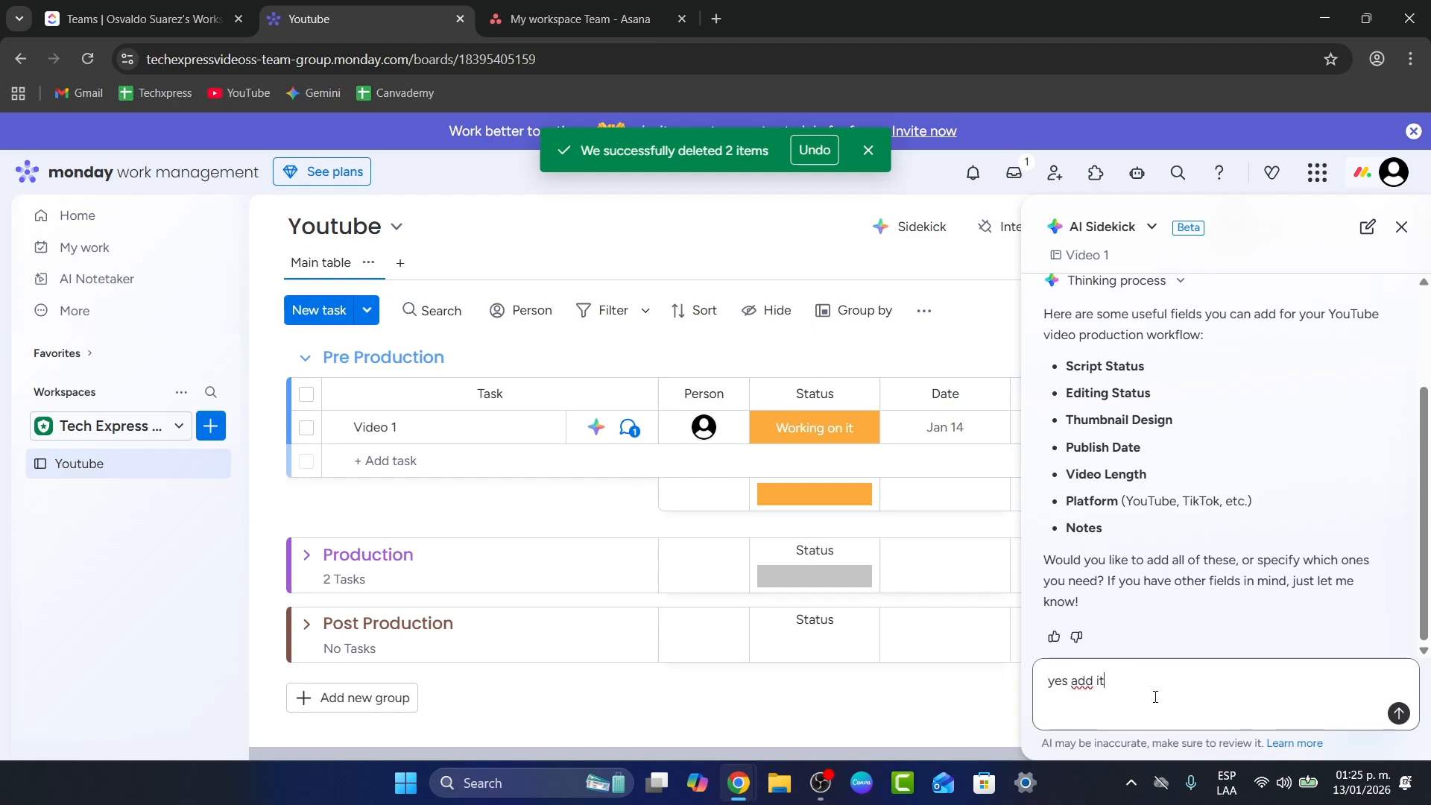
key("Return")
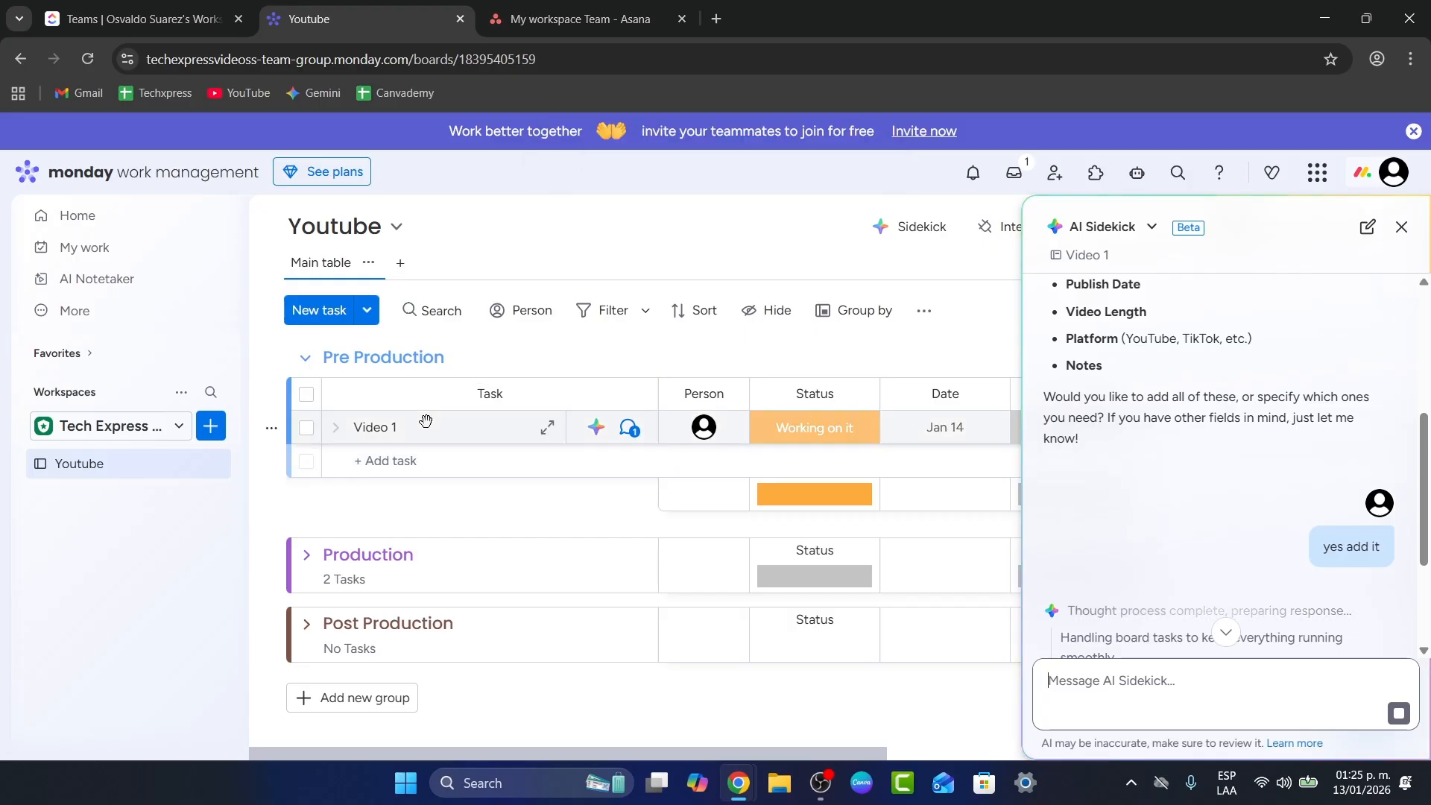
- Add a Gantt view to the Youtube board and close the AI Sidekick
left_click(402, 270)
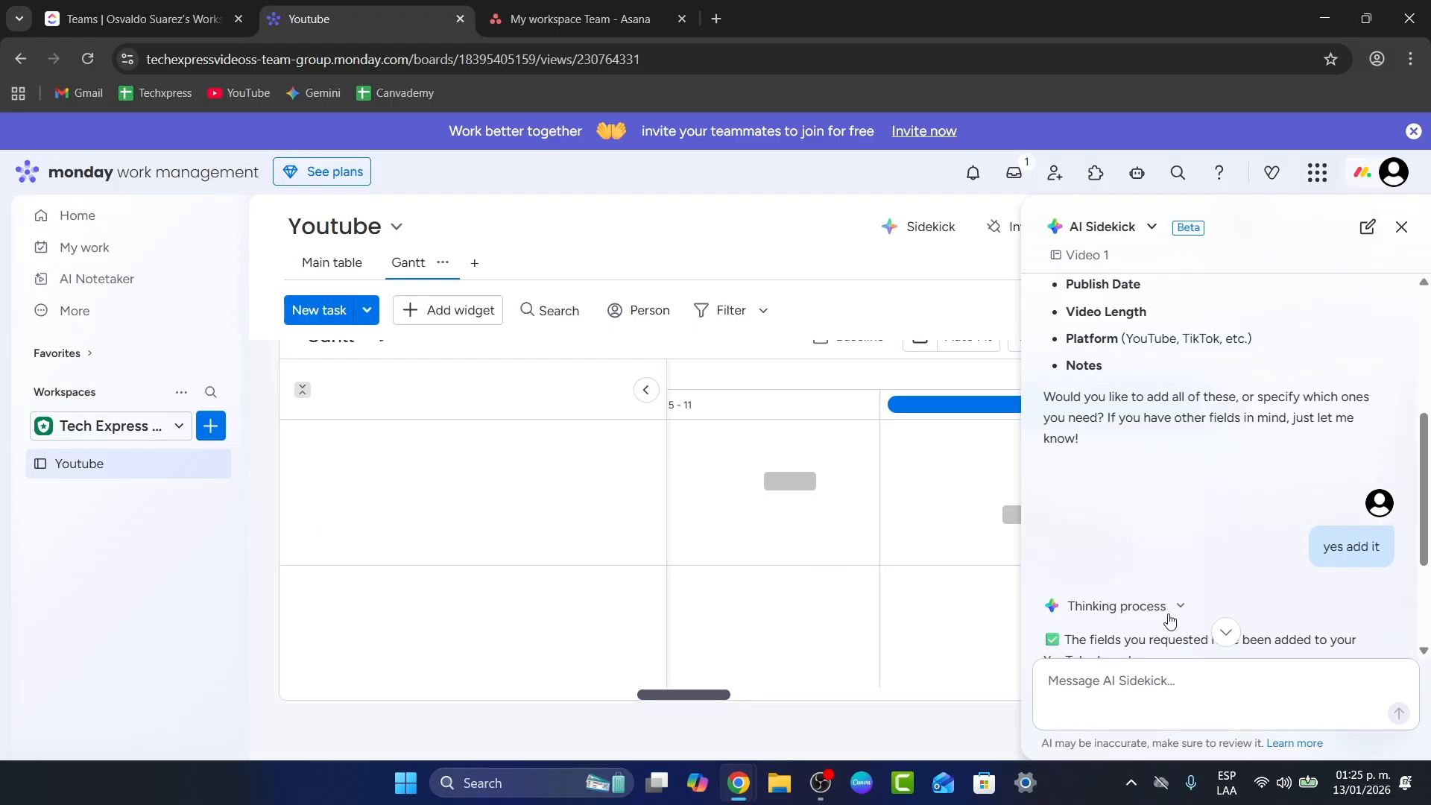
scroll(1237, 608, "down", 3)
left_click(1401, 228)
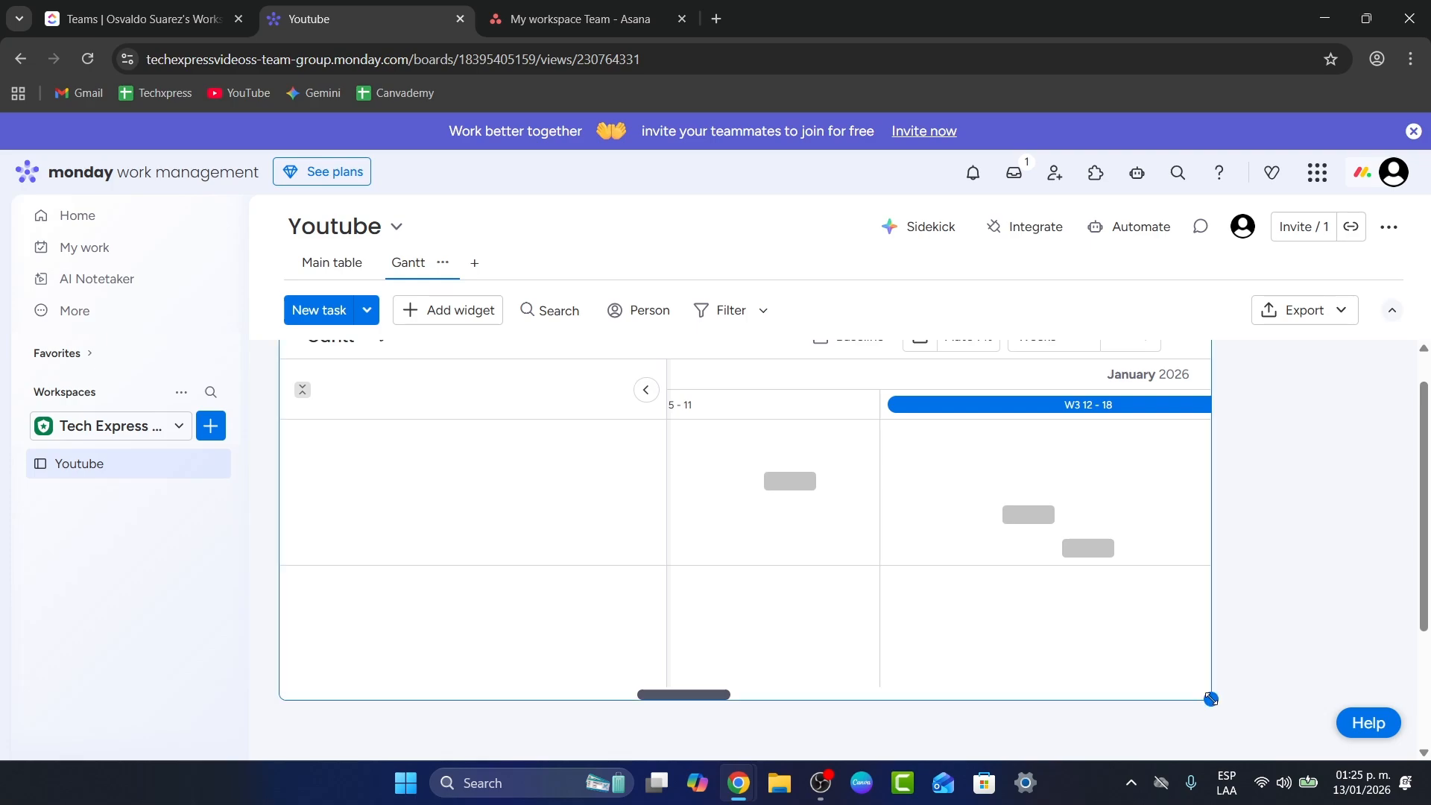
- Widen the Gantt widget and shift its timeline to bring the week of January 5–11 into view
left_click_drag(1209, 699, 1300, 532)
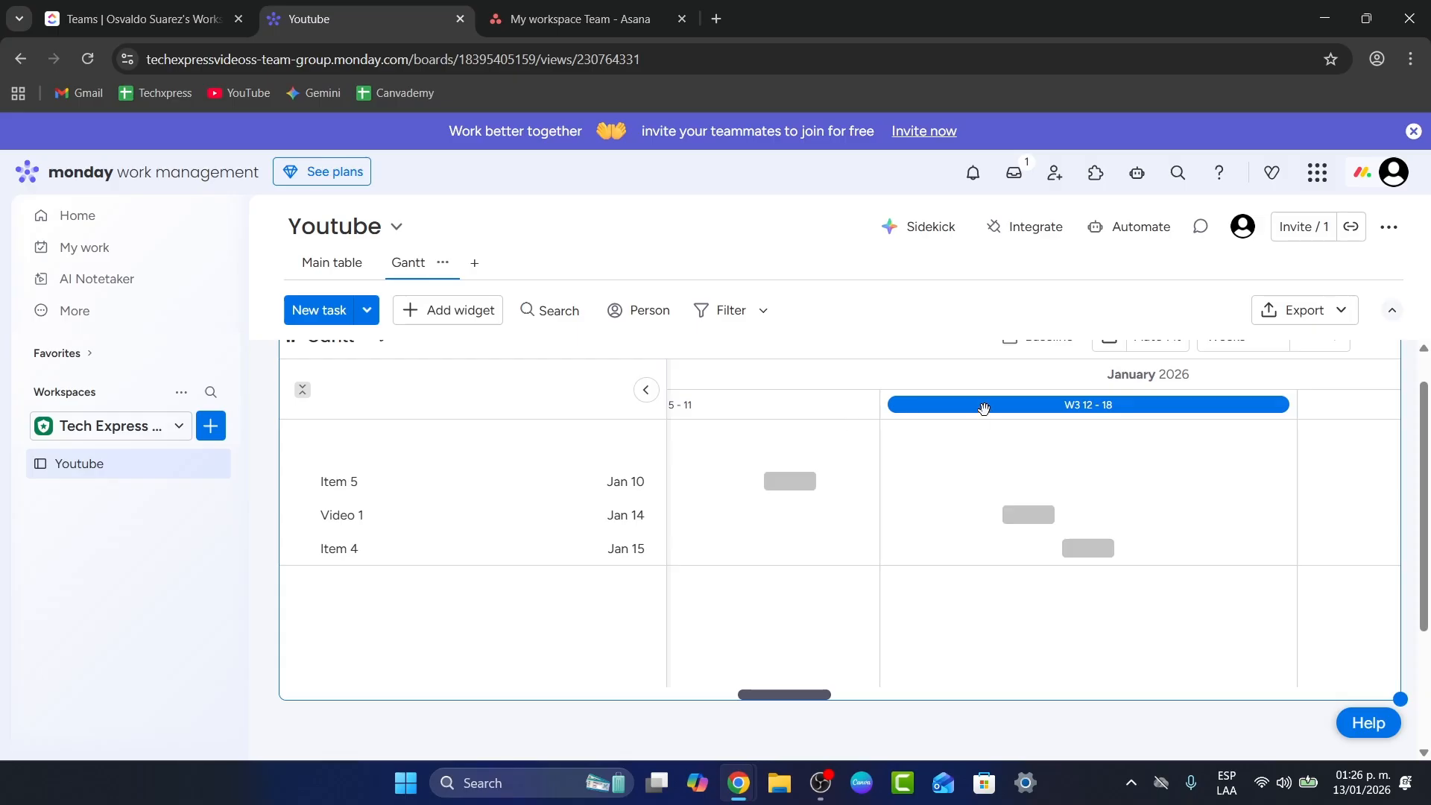
left_click_drag(950, 450, 1046, 504)
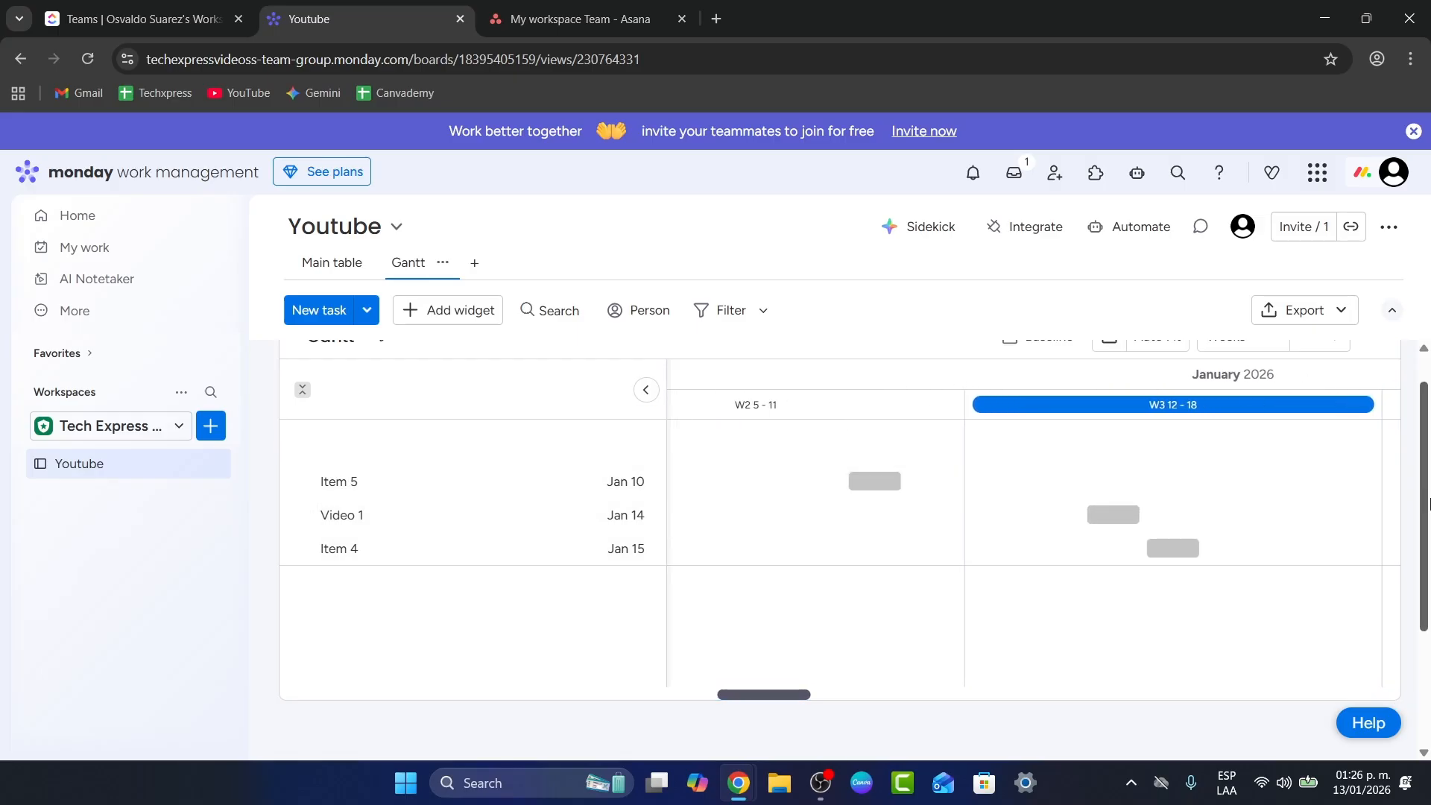
scroll(1427, 412, "up", 1)
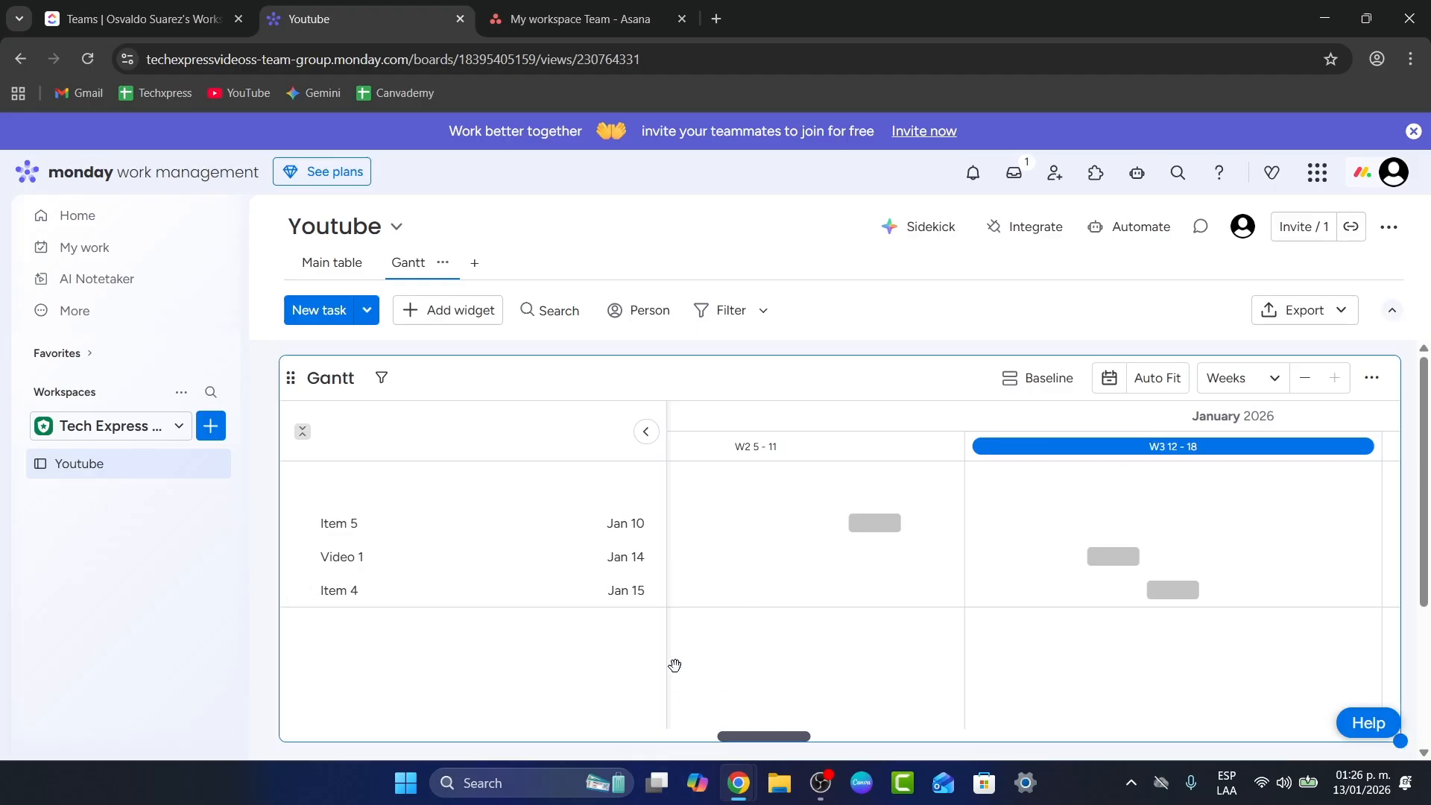
- Add a Kanban view to the Youtube board and leave it as the displayed view
left_click(475, 264)
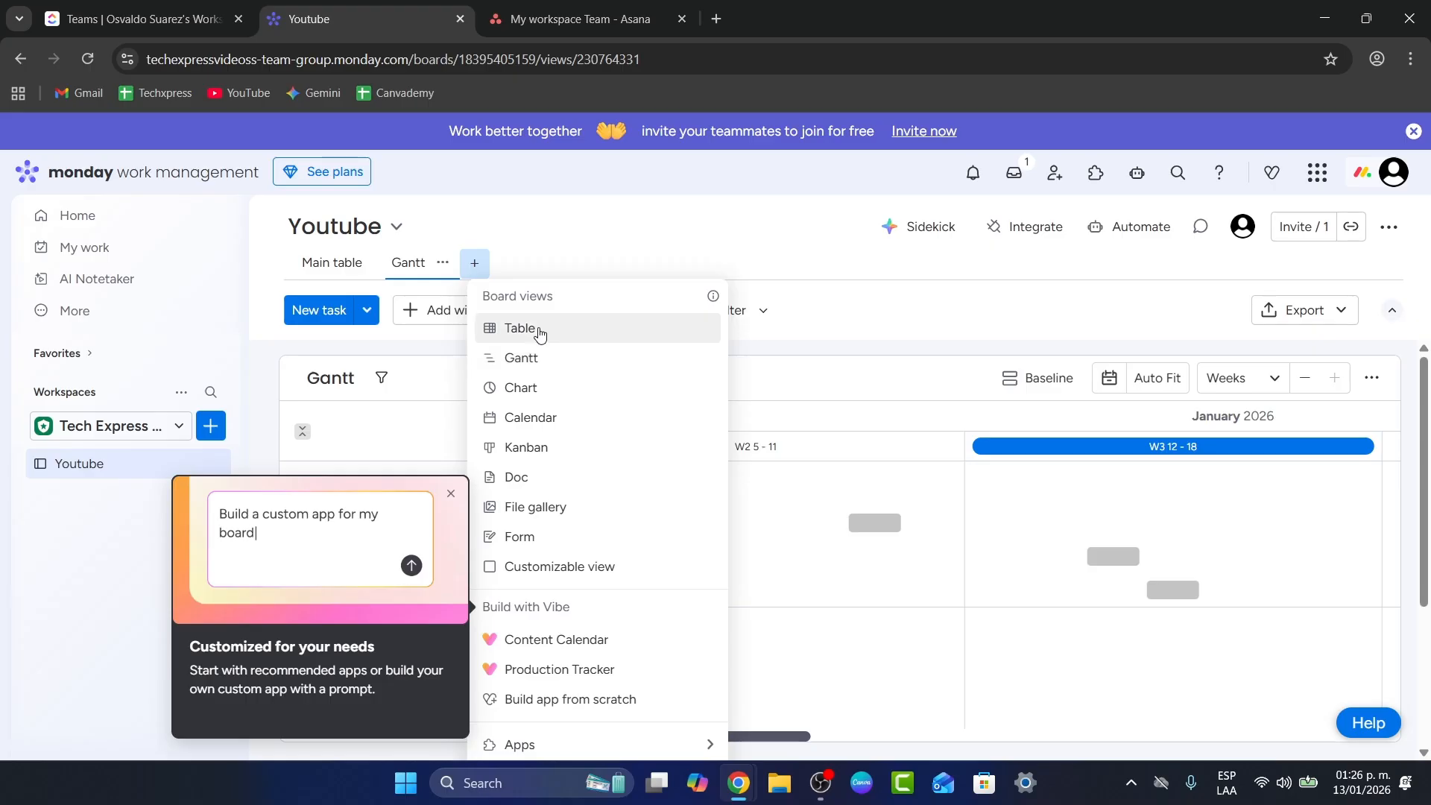
left_click(567, 443)
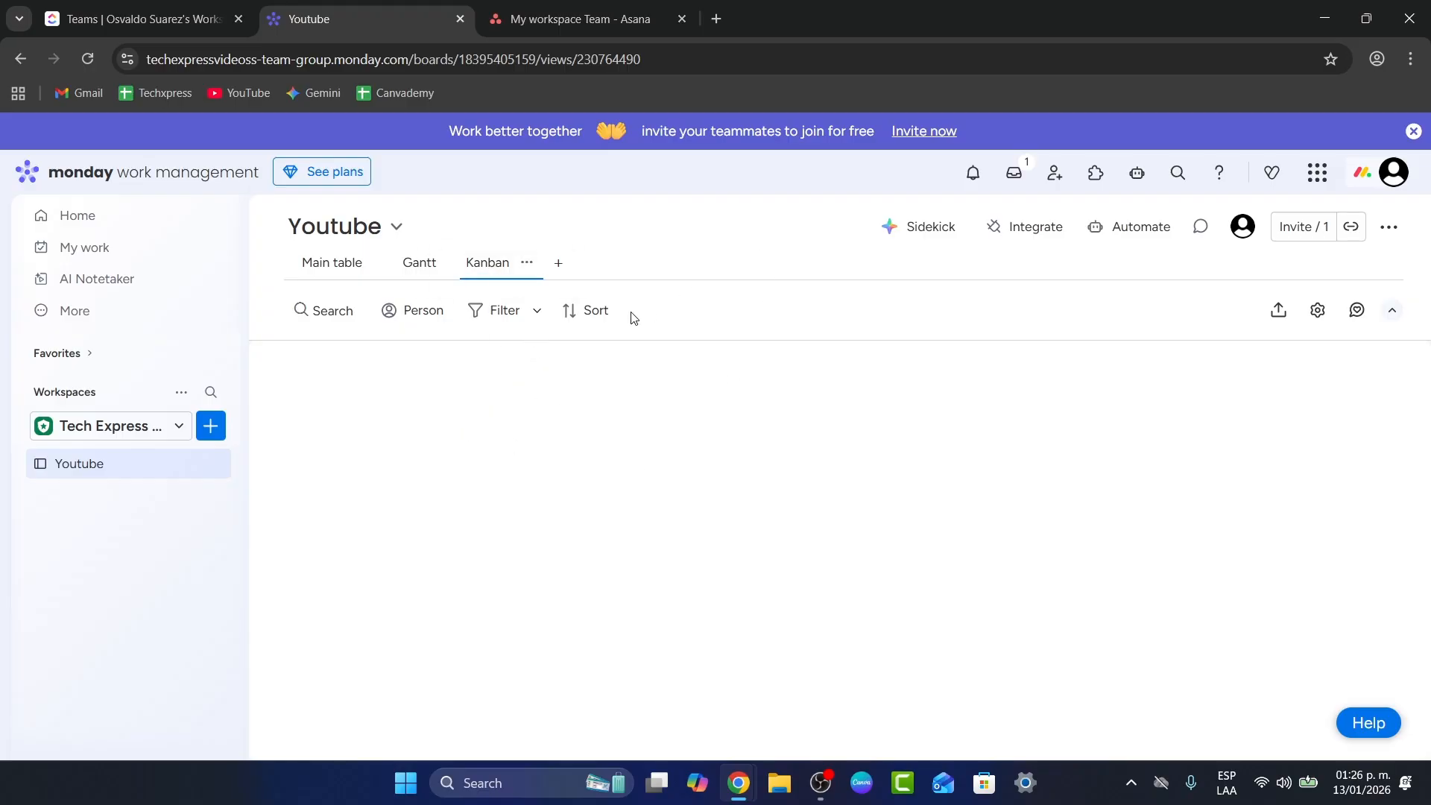
left_click(395, 276)
left_click(492, 265)
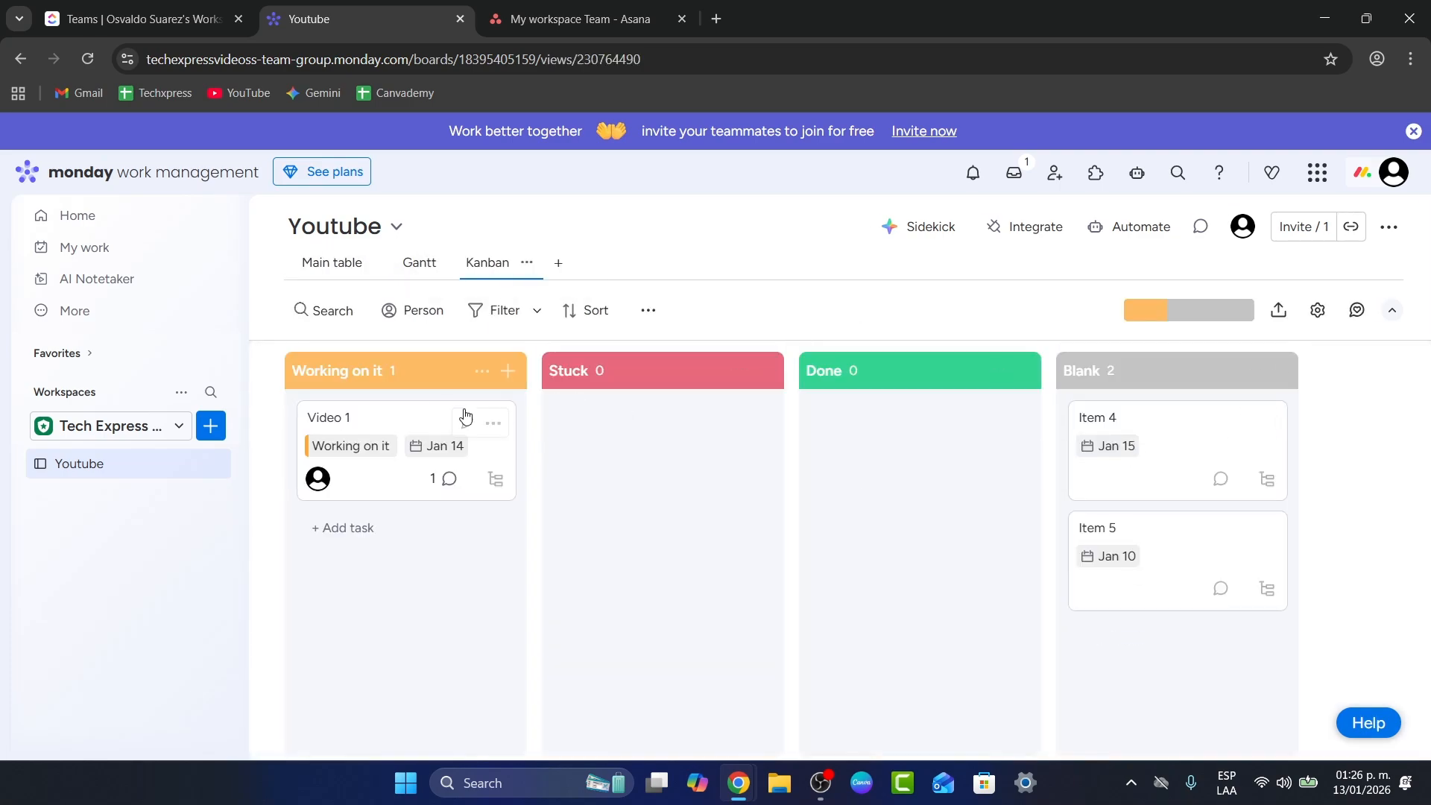
- Look over the Kanban cards and the Blank column's options, leaving the column as it is
mouse_move(387, 418)
left_mouse_down()
mouse_move(438, 425)
mouse_move(376, 430)
mouse_move(396, 441)
mouse_move(440, 409)
mouse_move(646, 457)
mouse_move(655, 440)
mouse_move(1188, 438)
mouse_move(1149, 415)
mouse_move(1021, 432)
mouse_move(459, 406)
mouse_move(366, 421)
left_mouse_up()
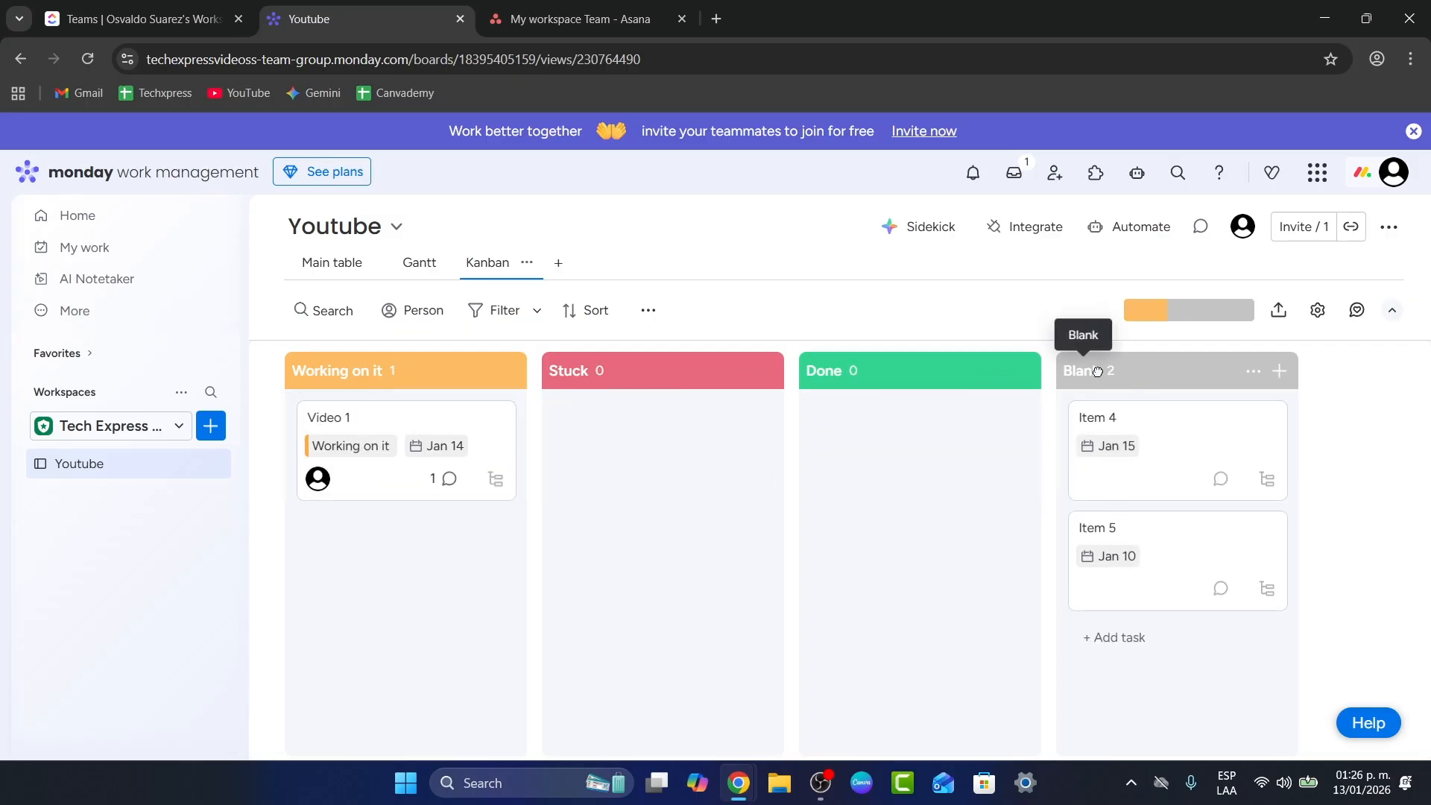
left_click(1243, 372)
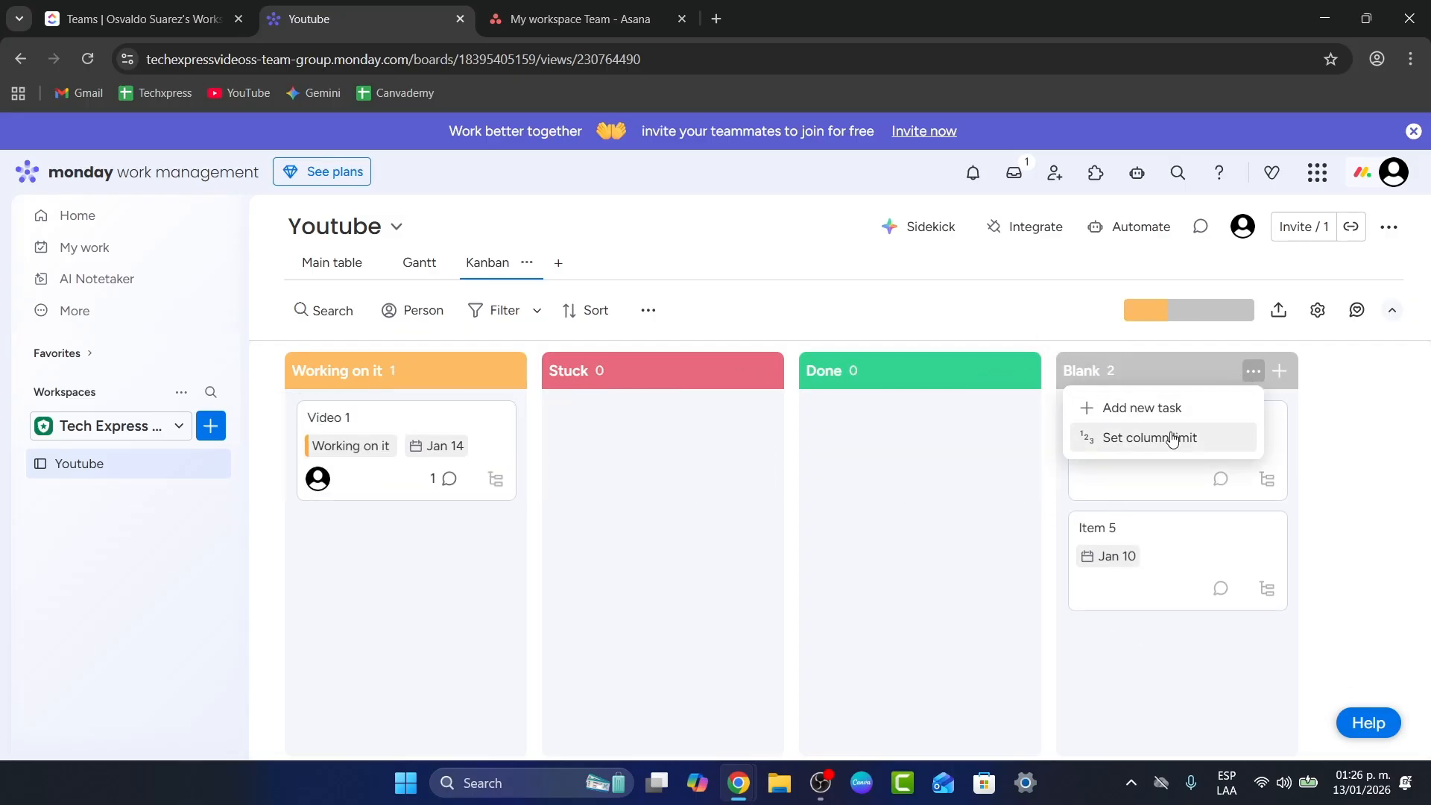
left_click(1018, 532)
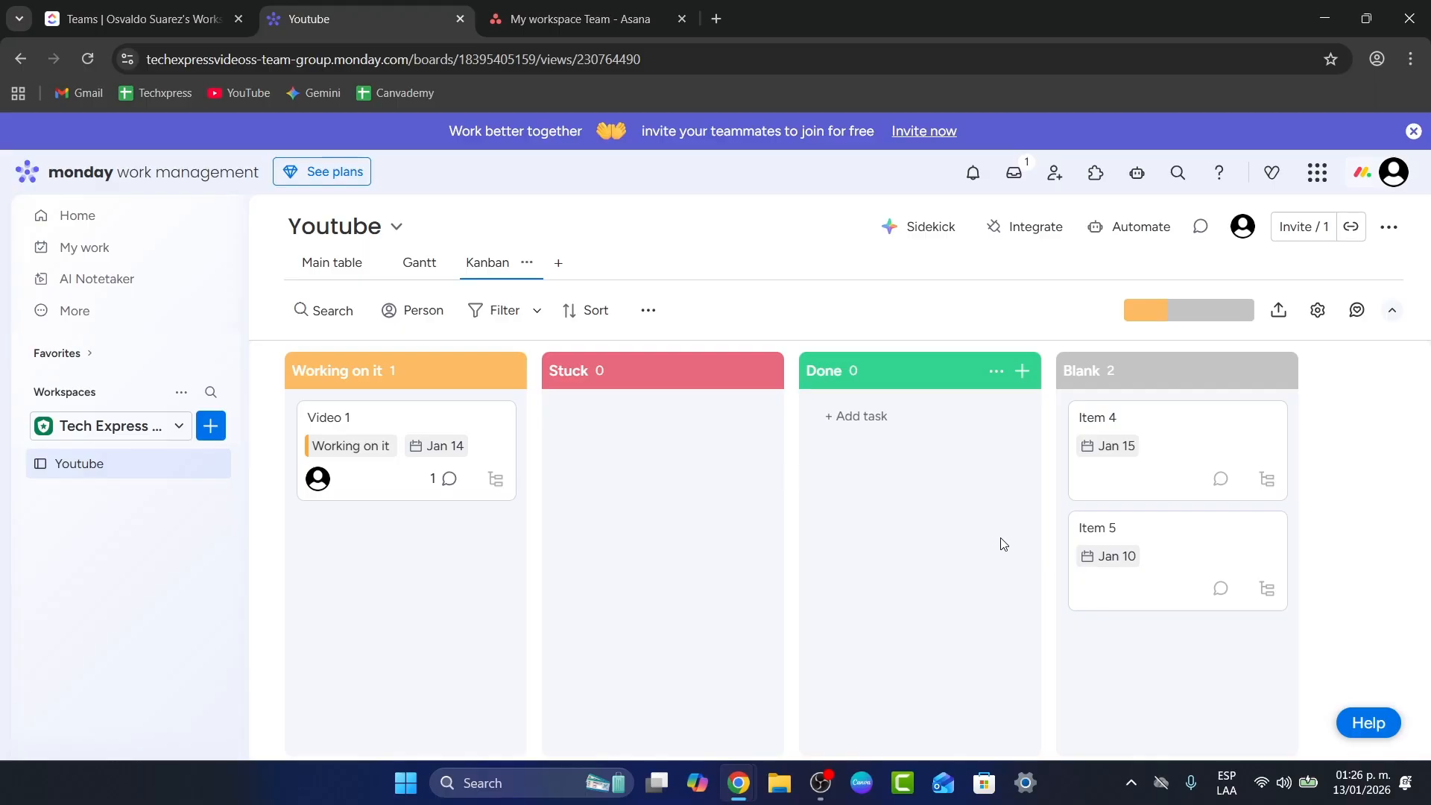
- Browse the monday marketplace's Discover page and view the apps in its For you category
left_click(1095, 172)
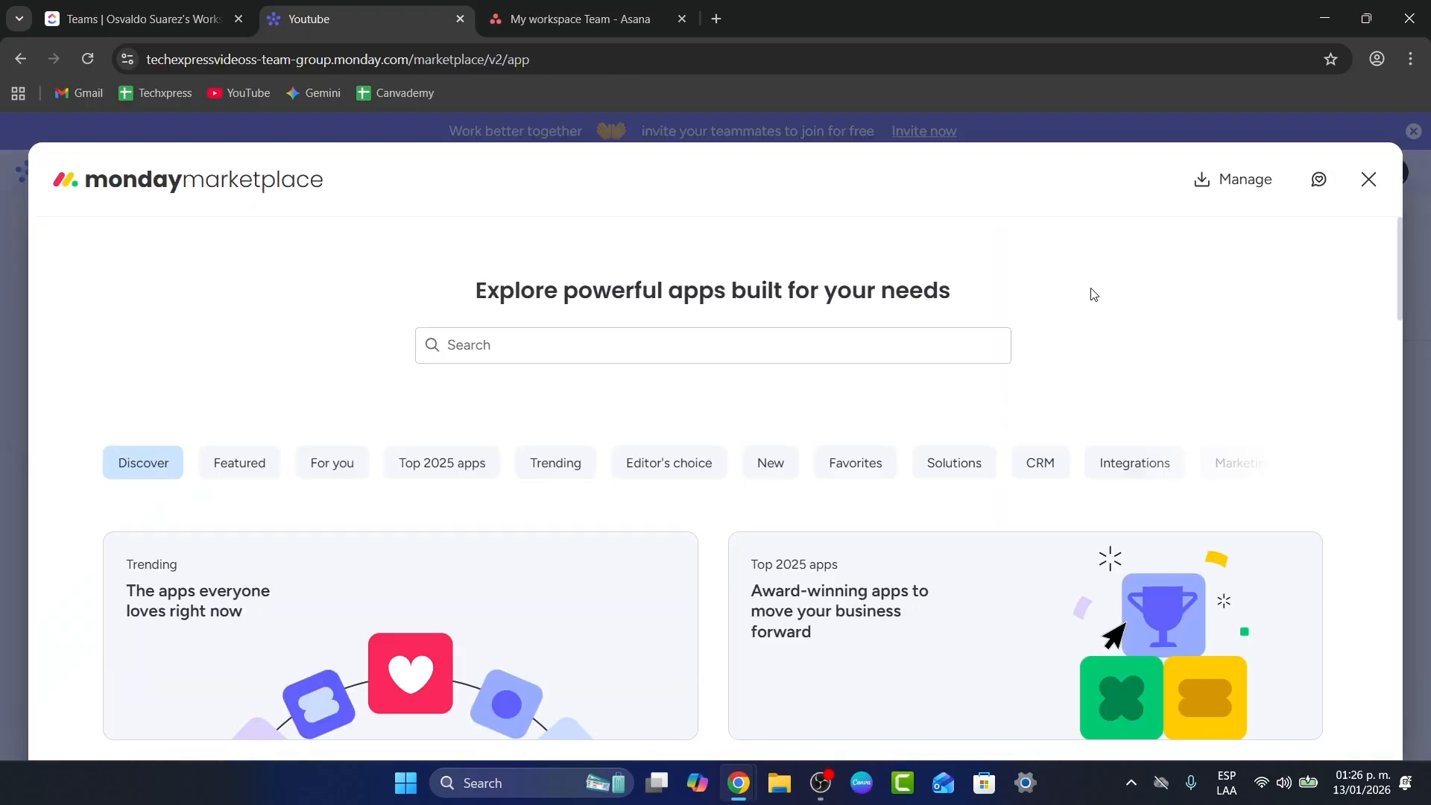
scroll(1097, 310, "down", 5)
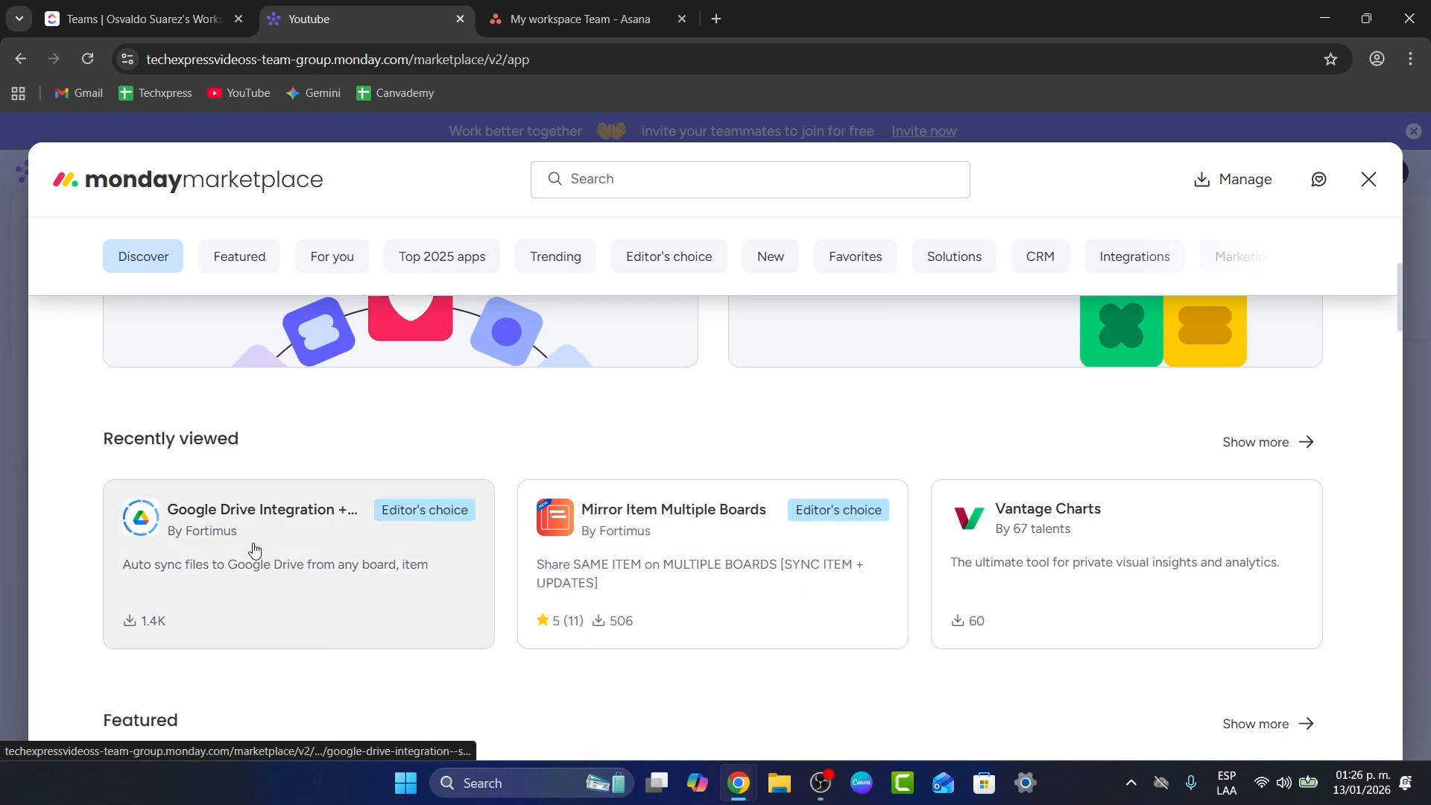
scroll(256, 590, "down", 1)
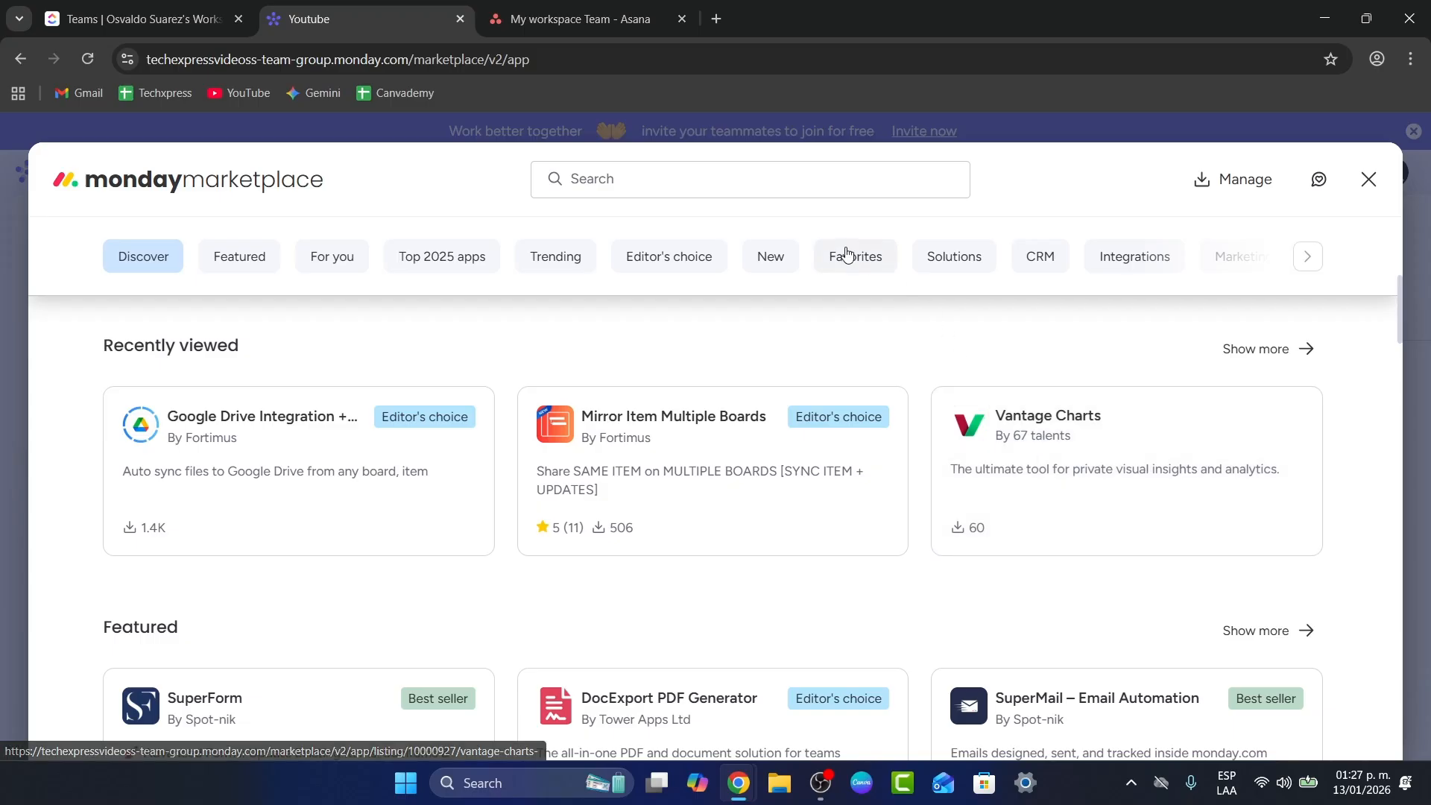
scroll(511, 285, "up", 1)
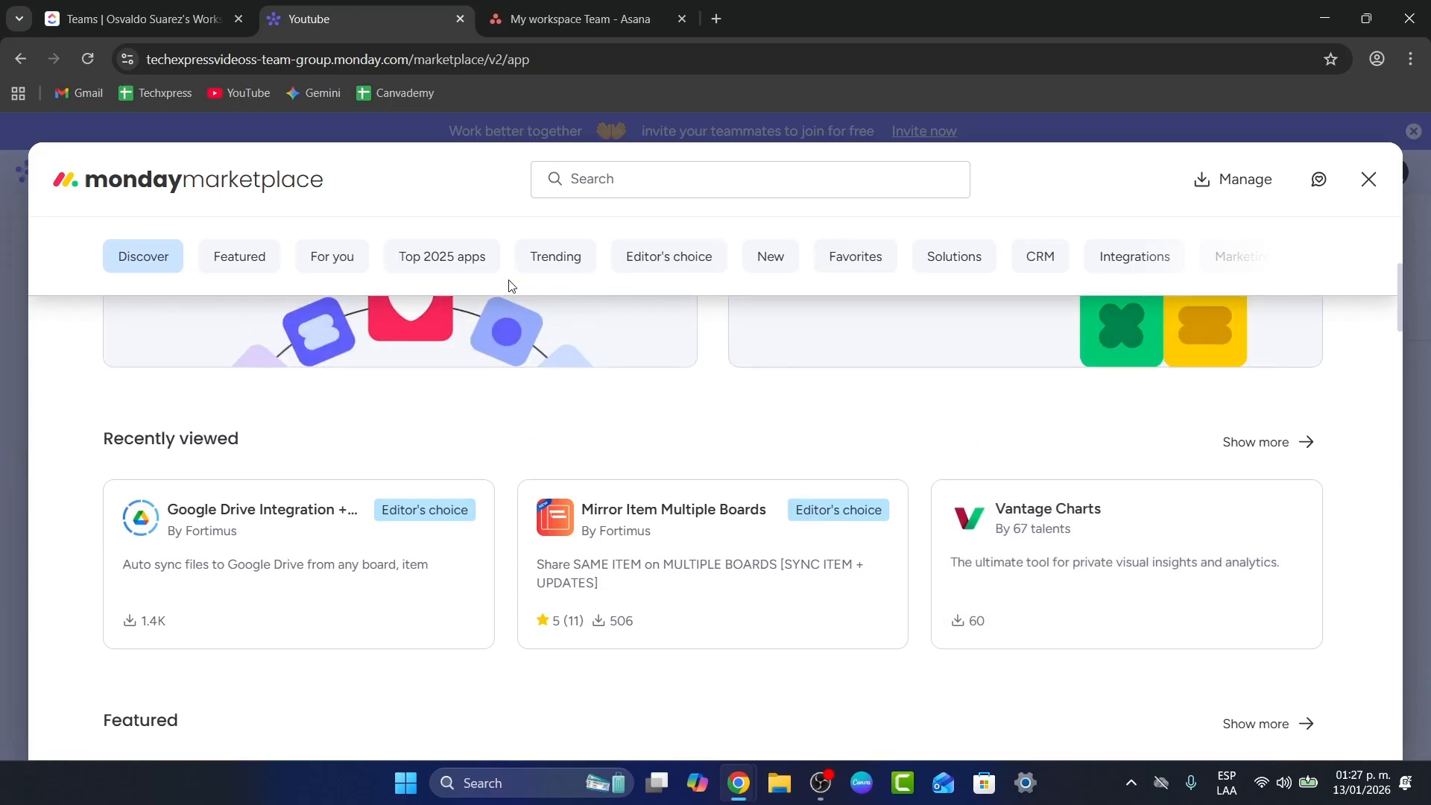
left_click(328, 264)
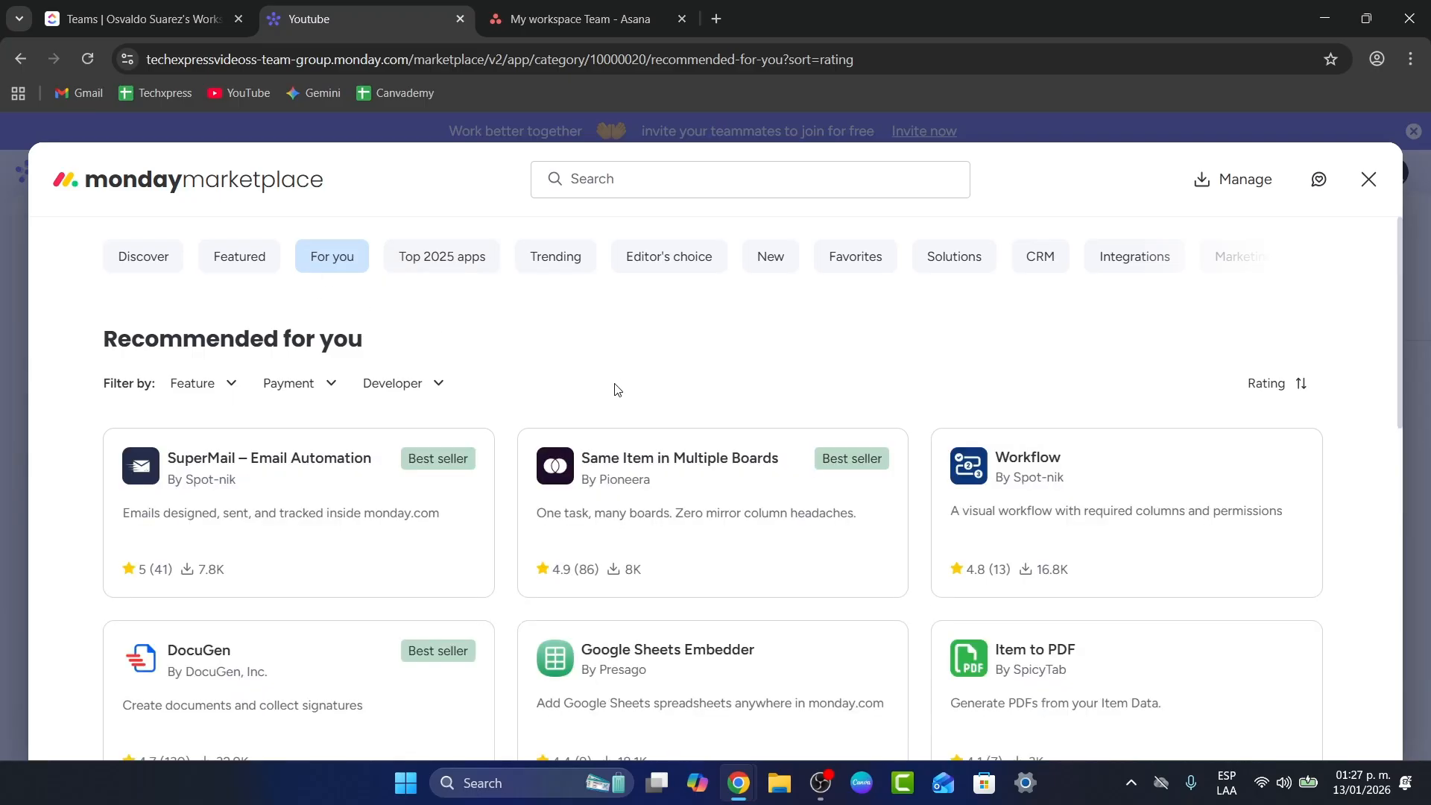
- Look through the apps recommended in the marketplace, down to Canva Embedded and Hootsuite, and close the marketplace
scroll(808, 505, "down", 5)
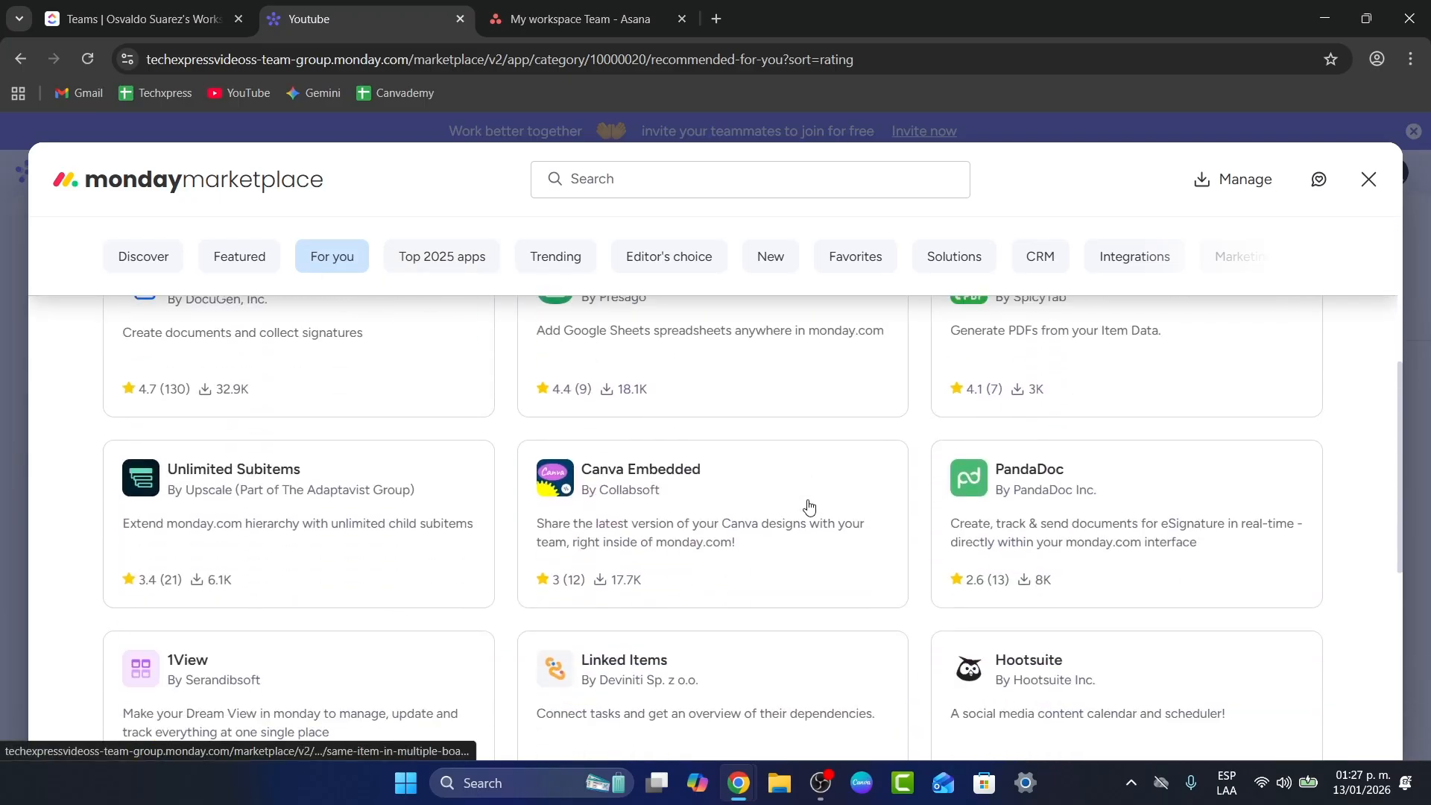
scroll(809, 506, "down", 3)
scroll(923, 395, "up", 4)
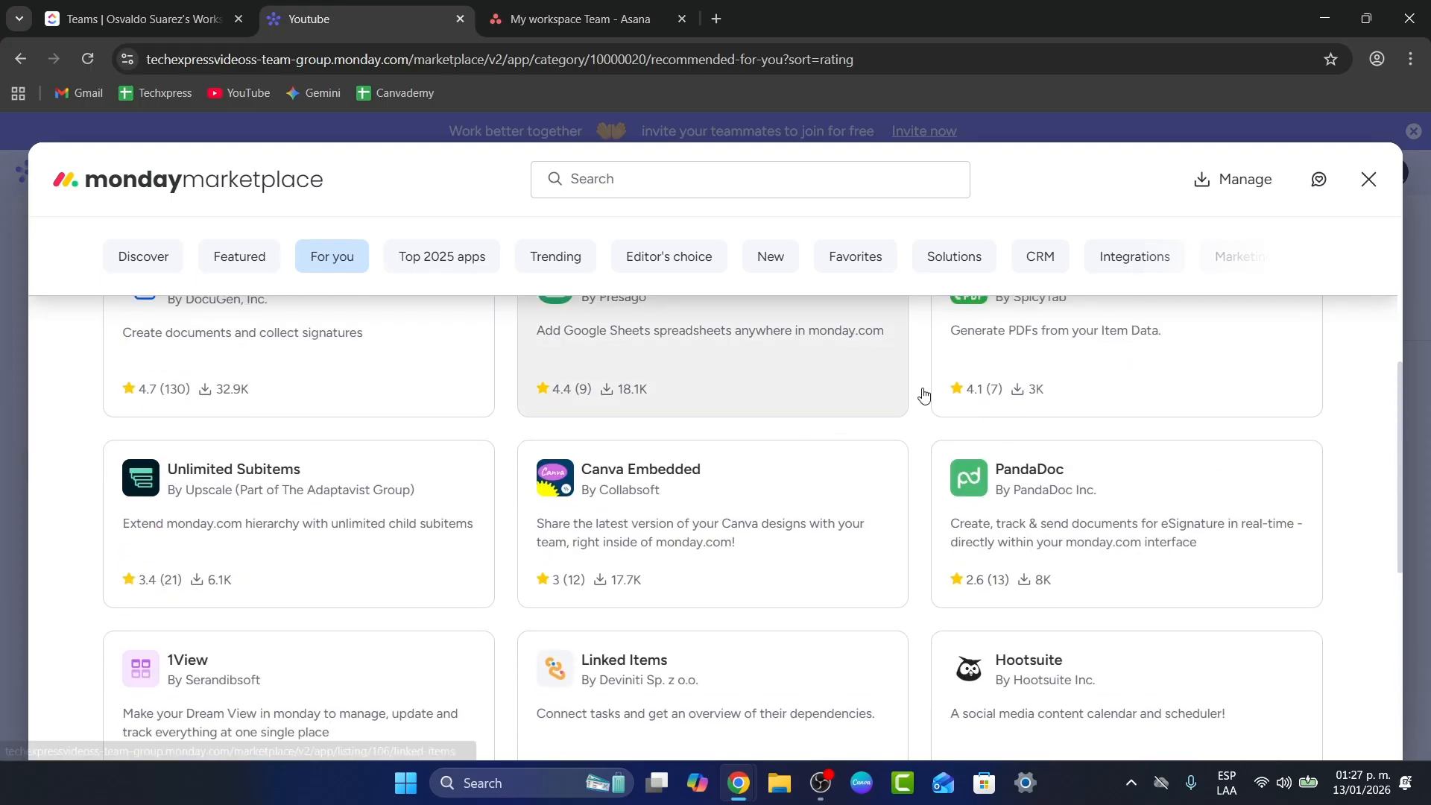
left_click(1357, 195)
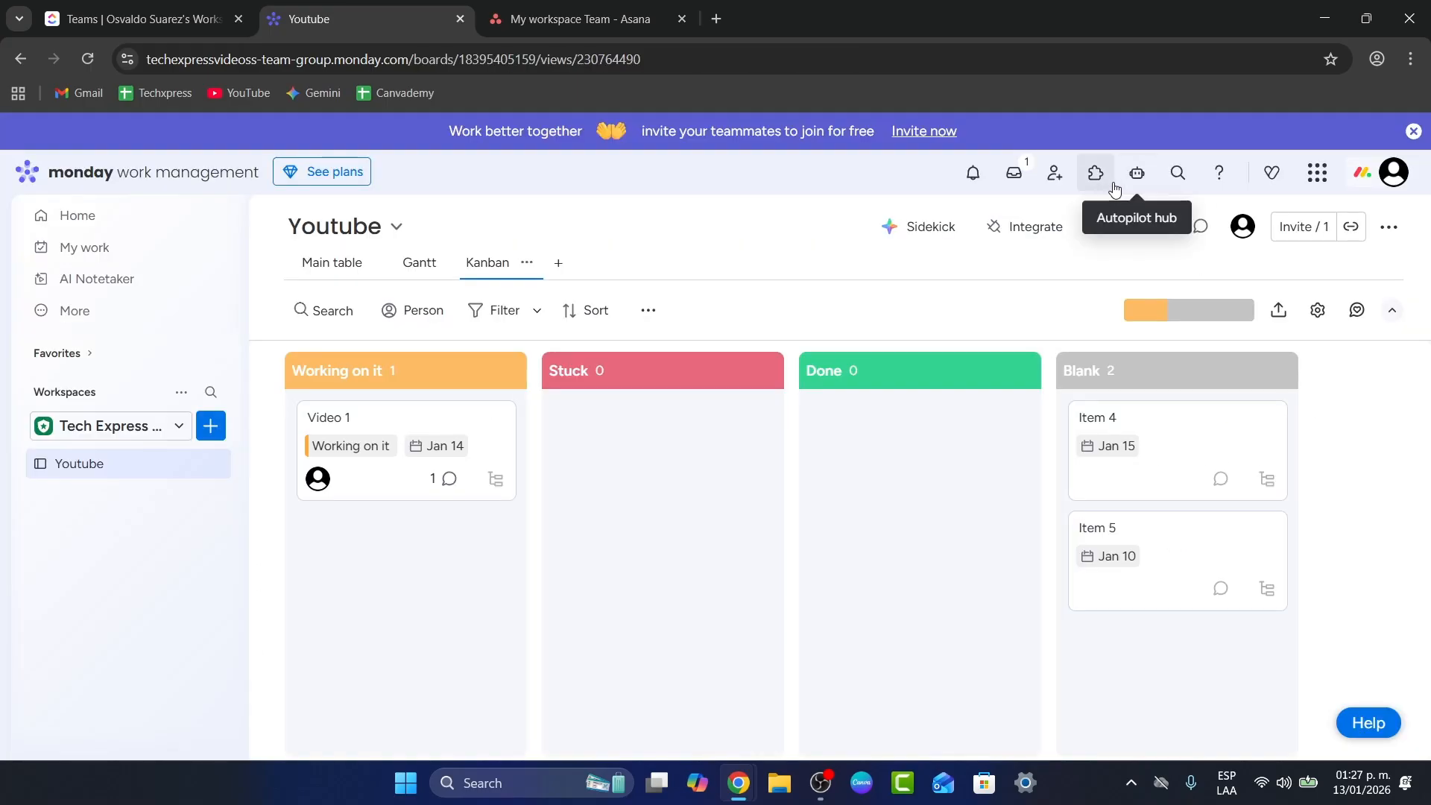
- Open the Youtube board's integrations center briefly, close it and show the list of available workspaces
left_click(1040, 233)
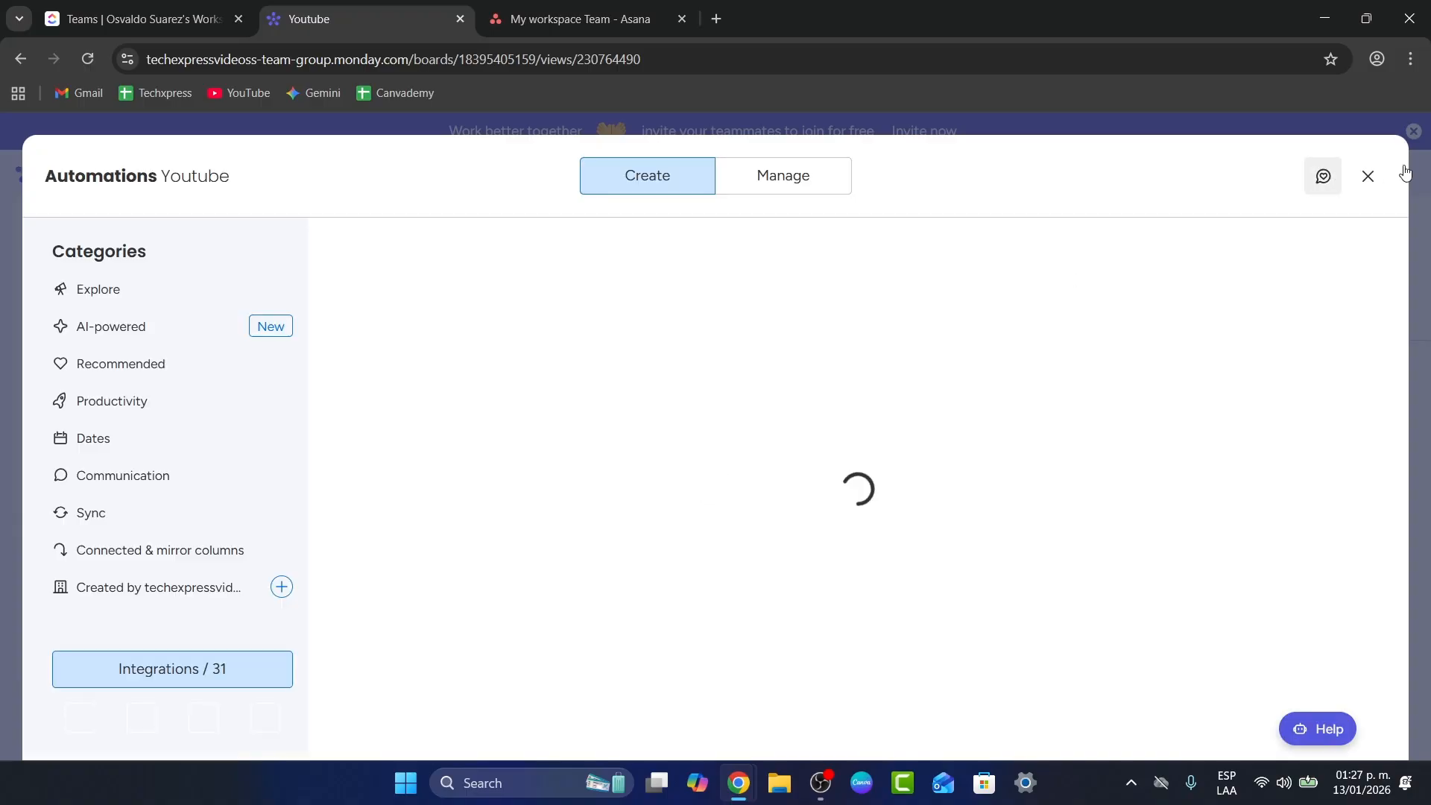
left_click(1369, 176)
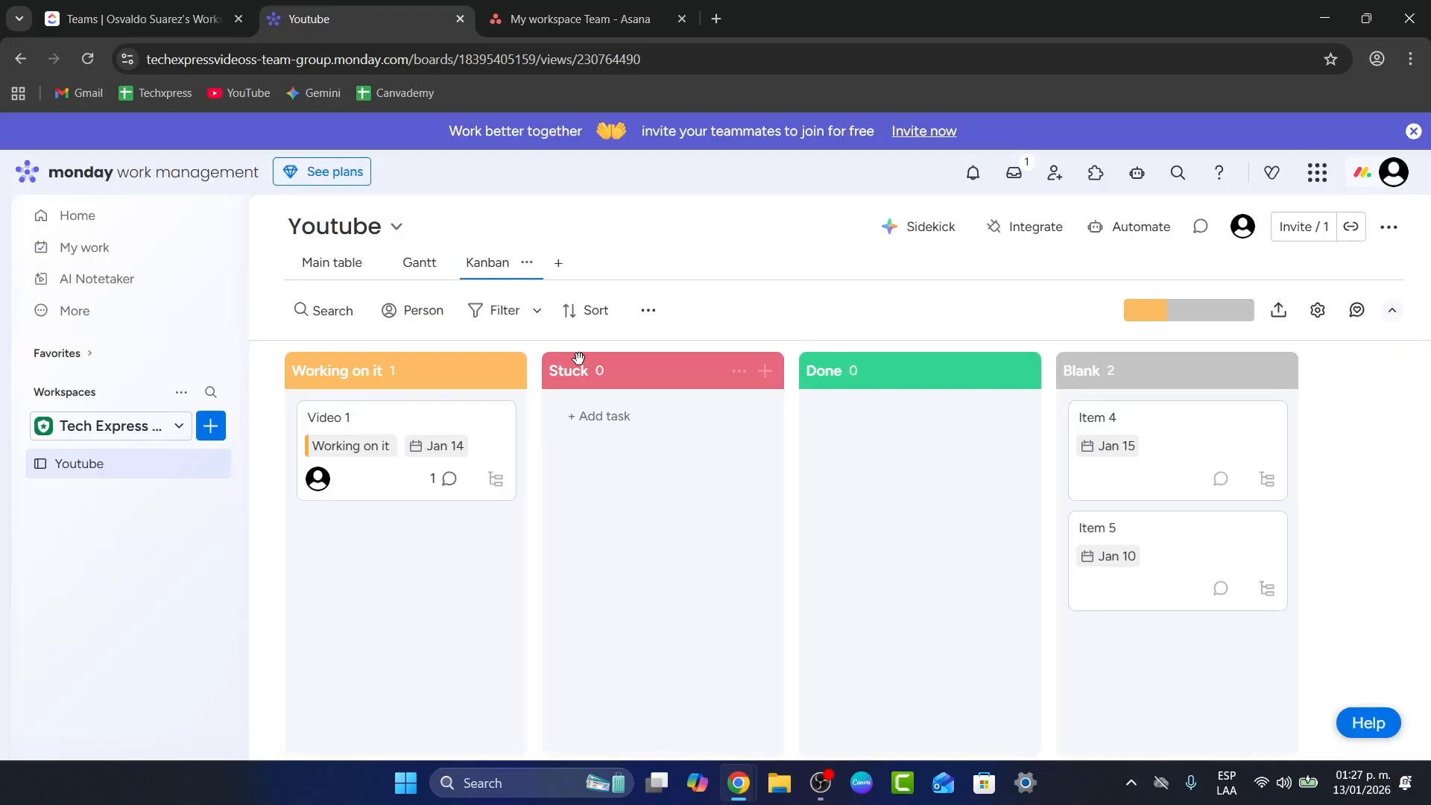
left_click(147, 426)
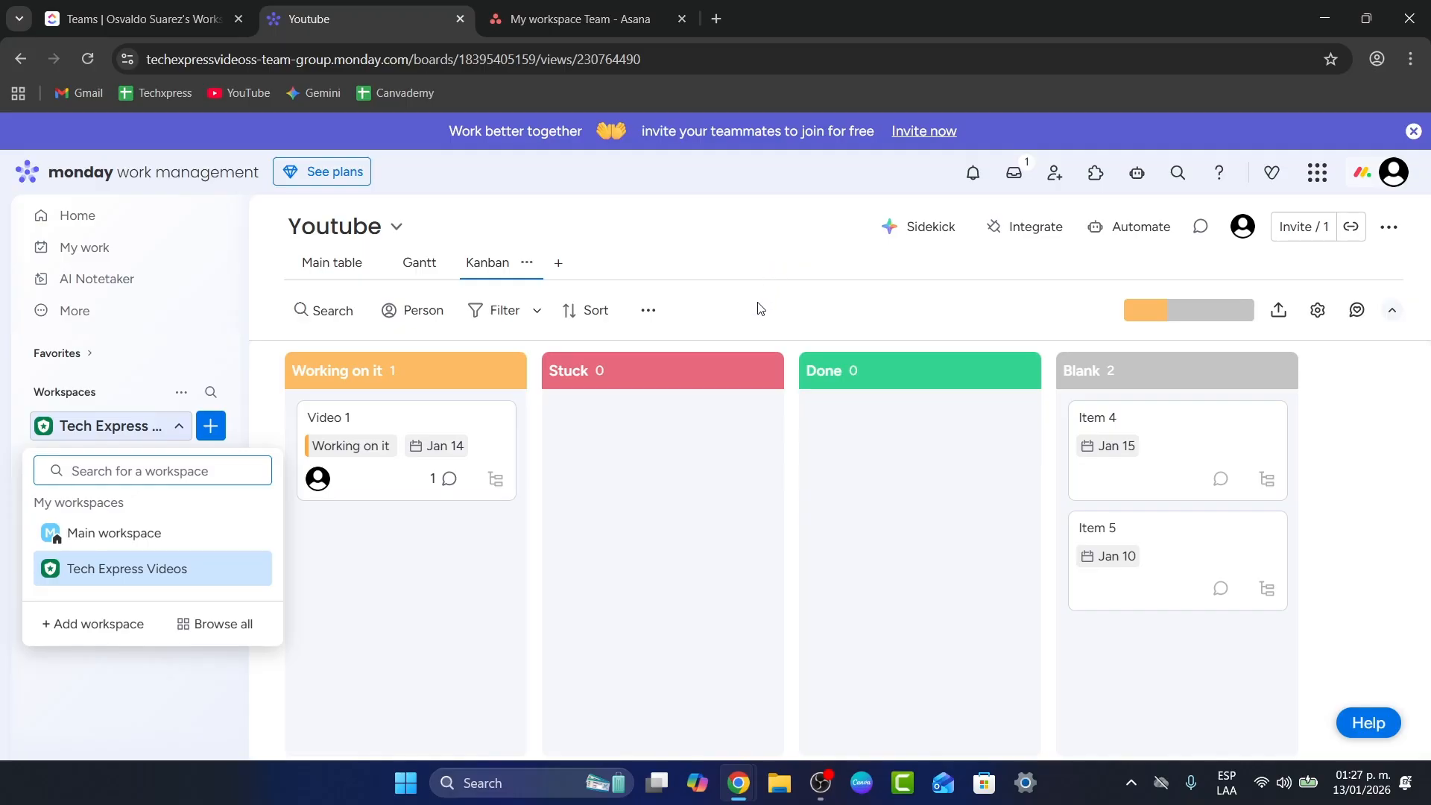
- Review the Twilio integration templates and the full catalog of integrations for the Youtube board, then return to the board
left_click(1034, 231)
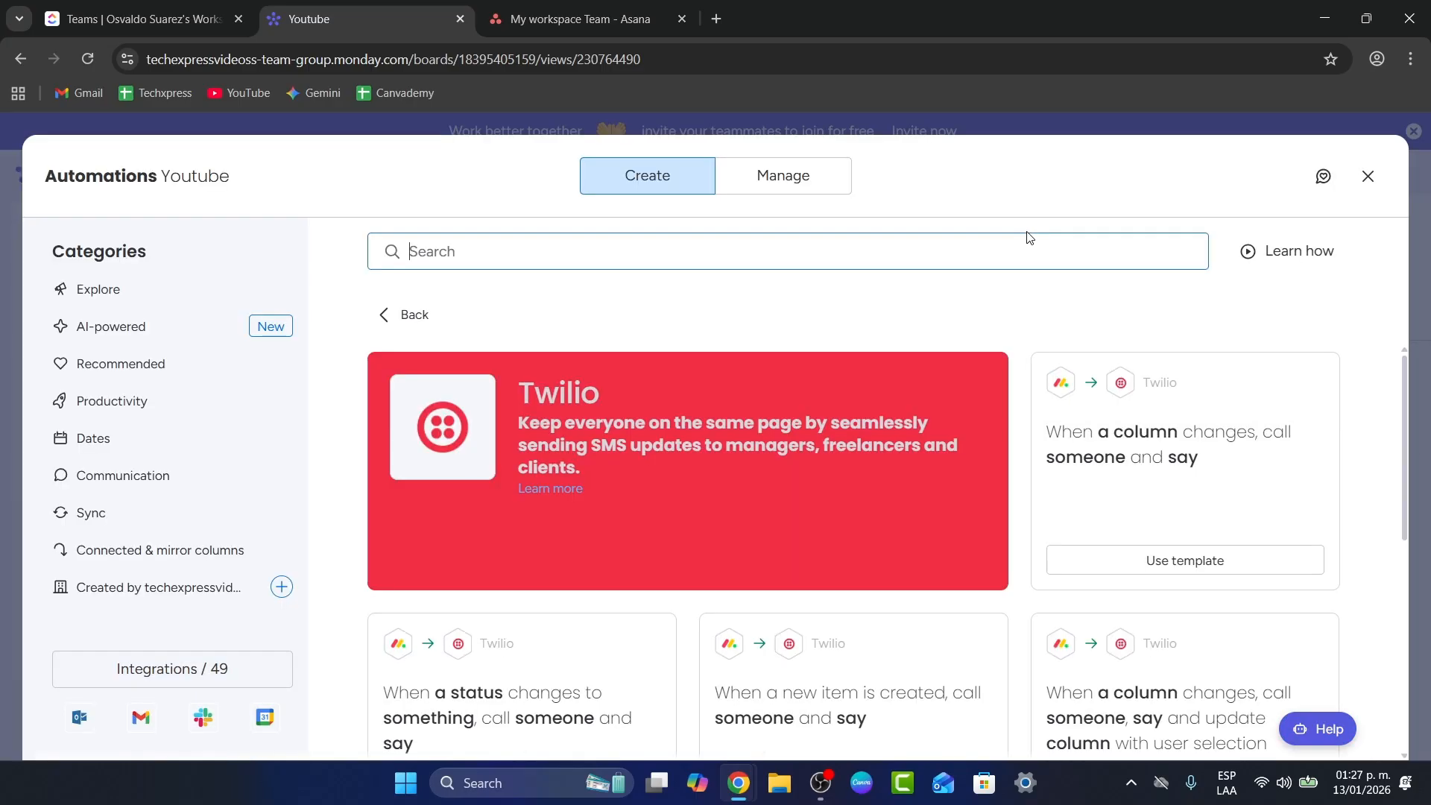
scroll(630, 414, "down", 5)
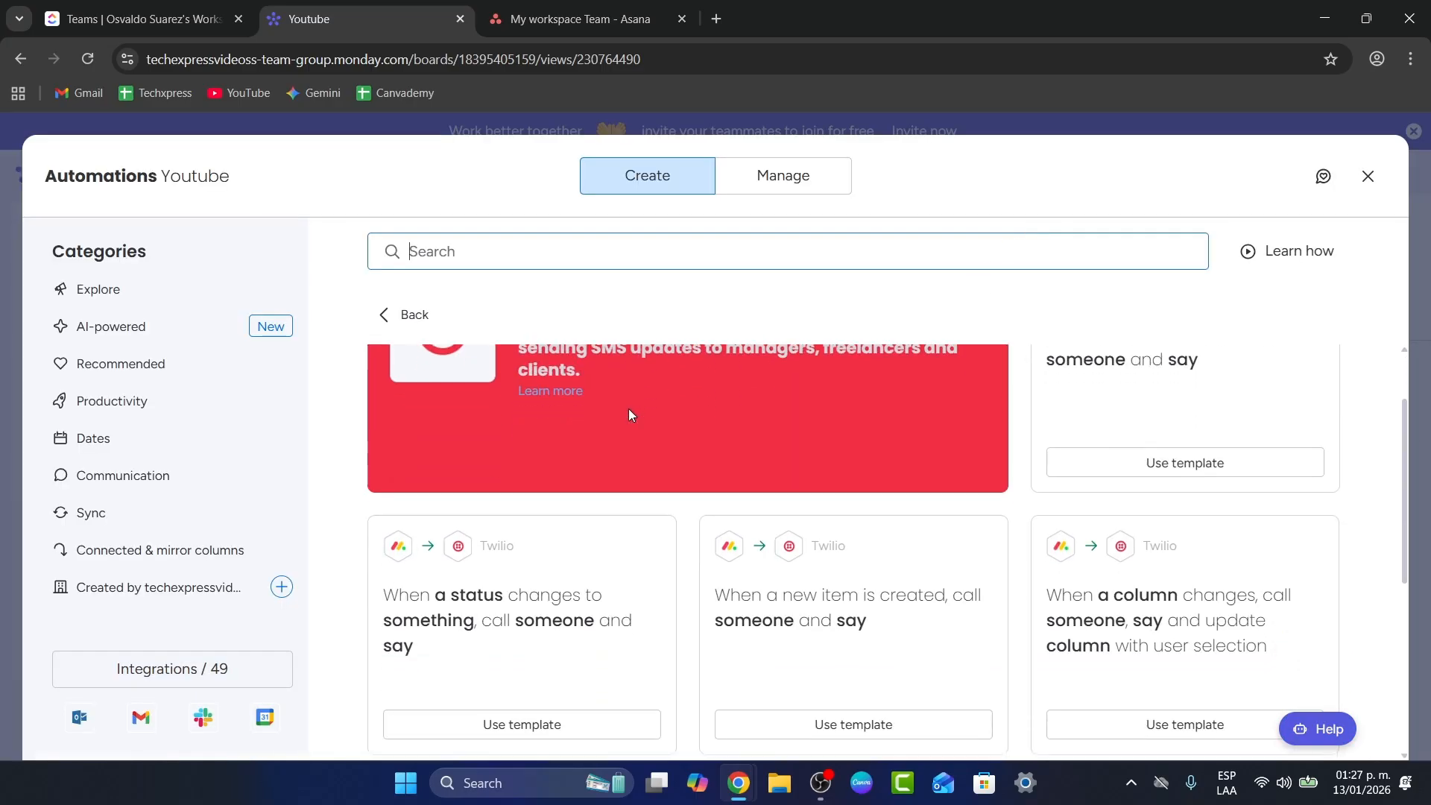
scroll(629, 414, "up", 3)
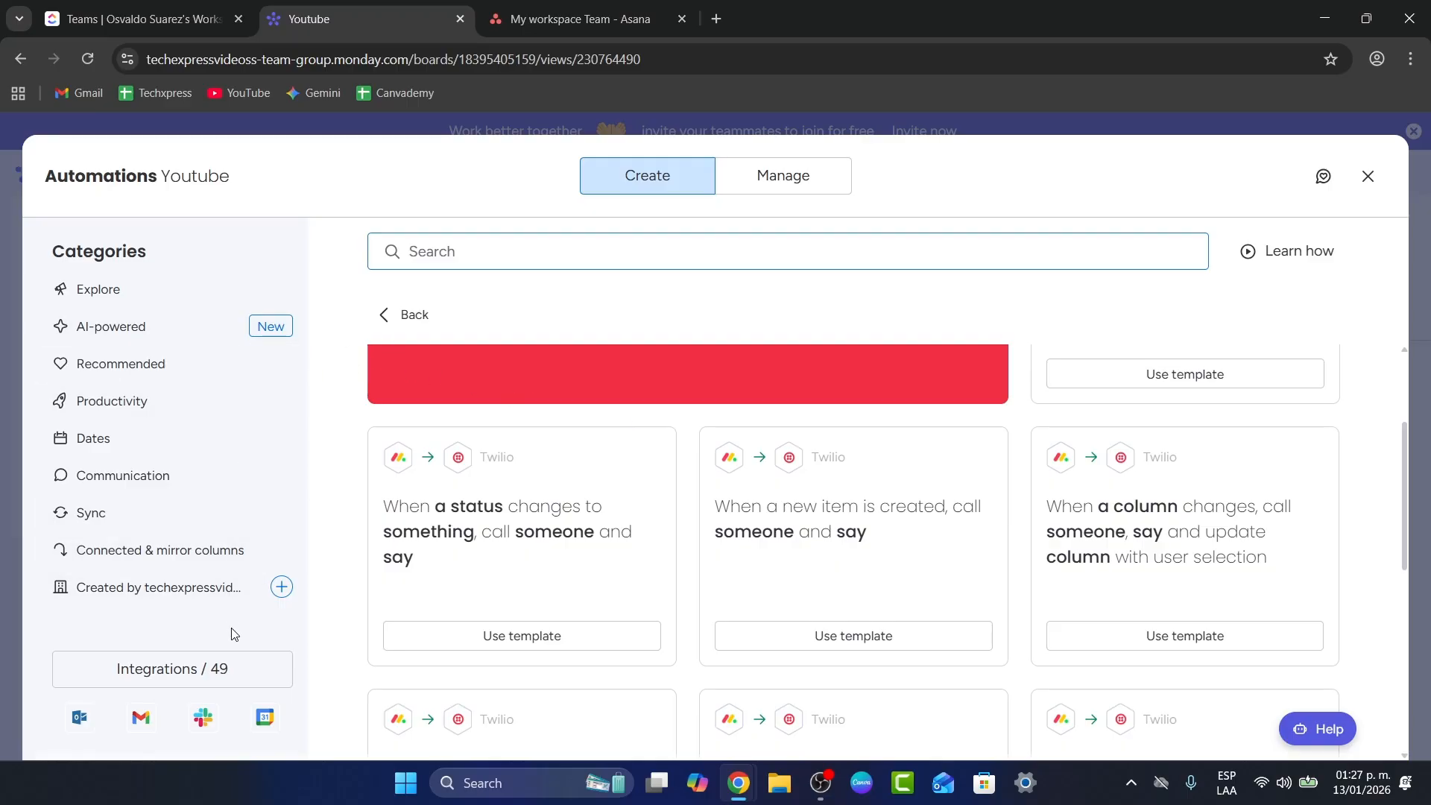
left_click(224, 680)
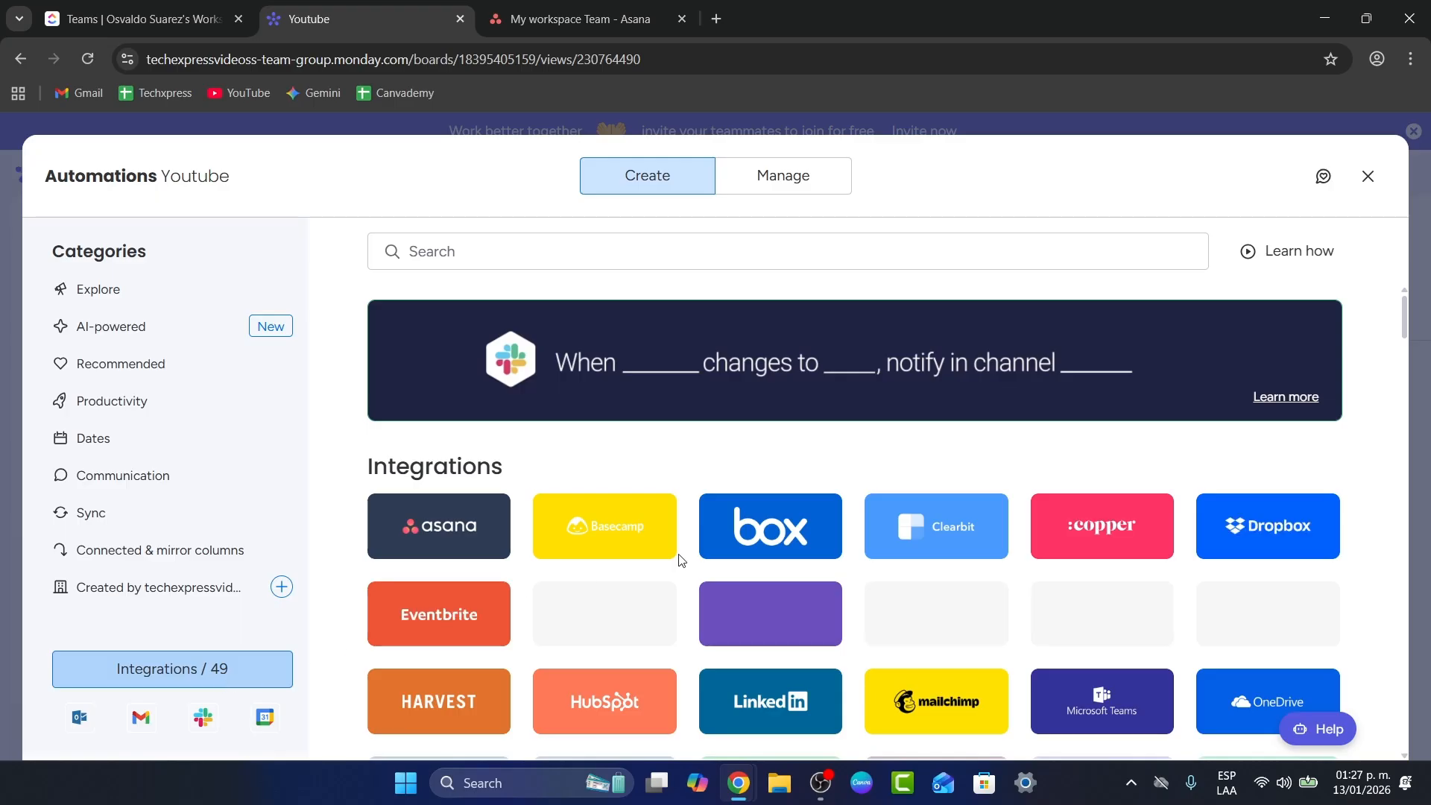
scroll(894, 466, "down", 3)
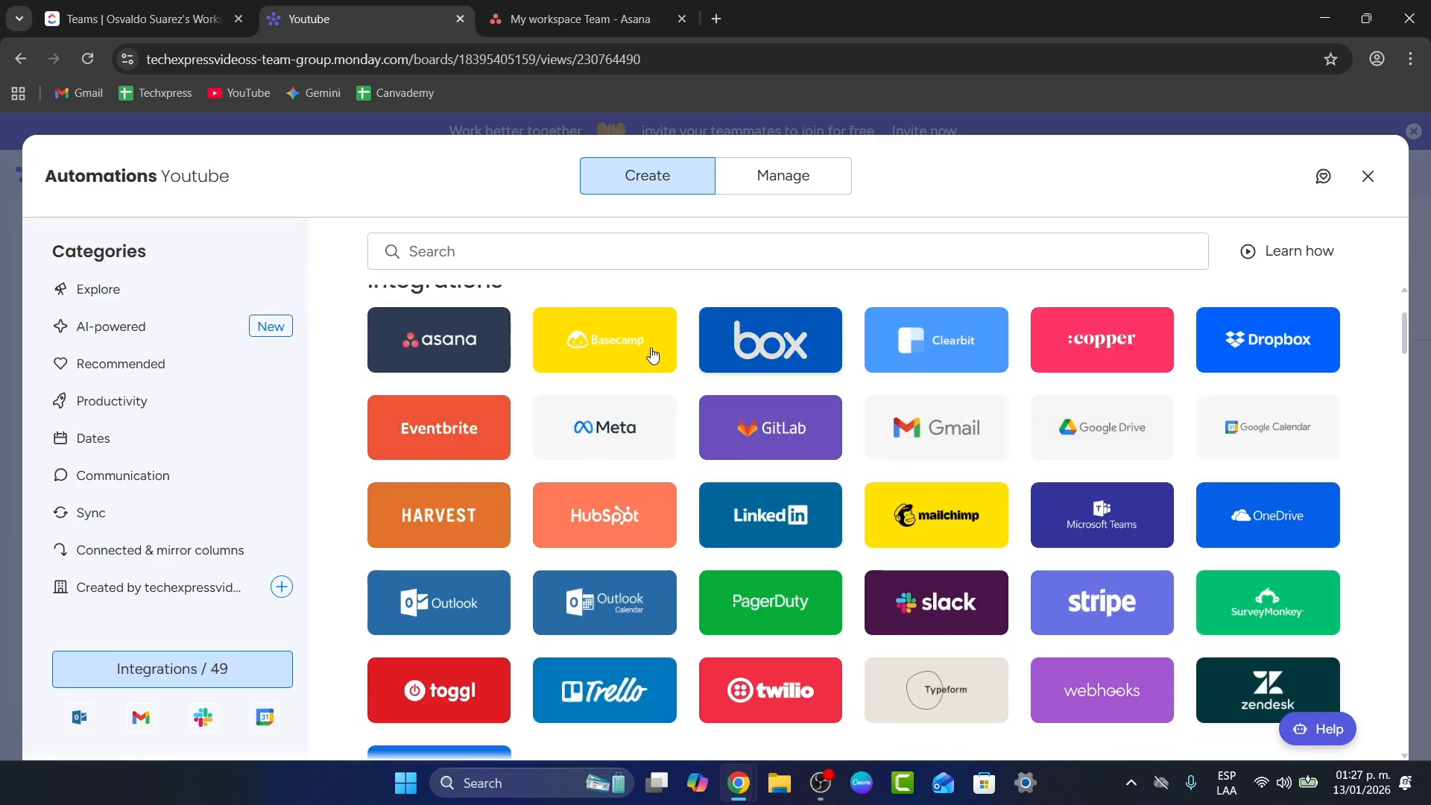
left_click(1367, 176)
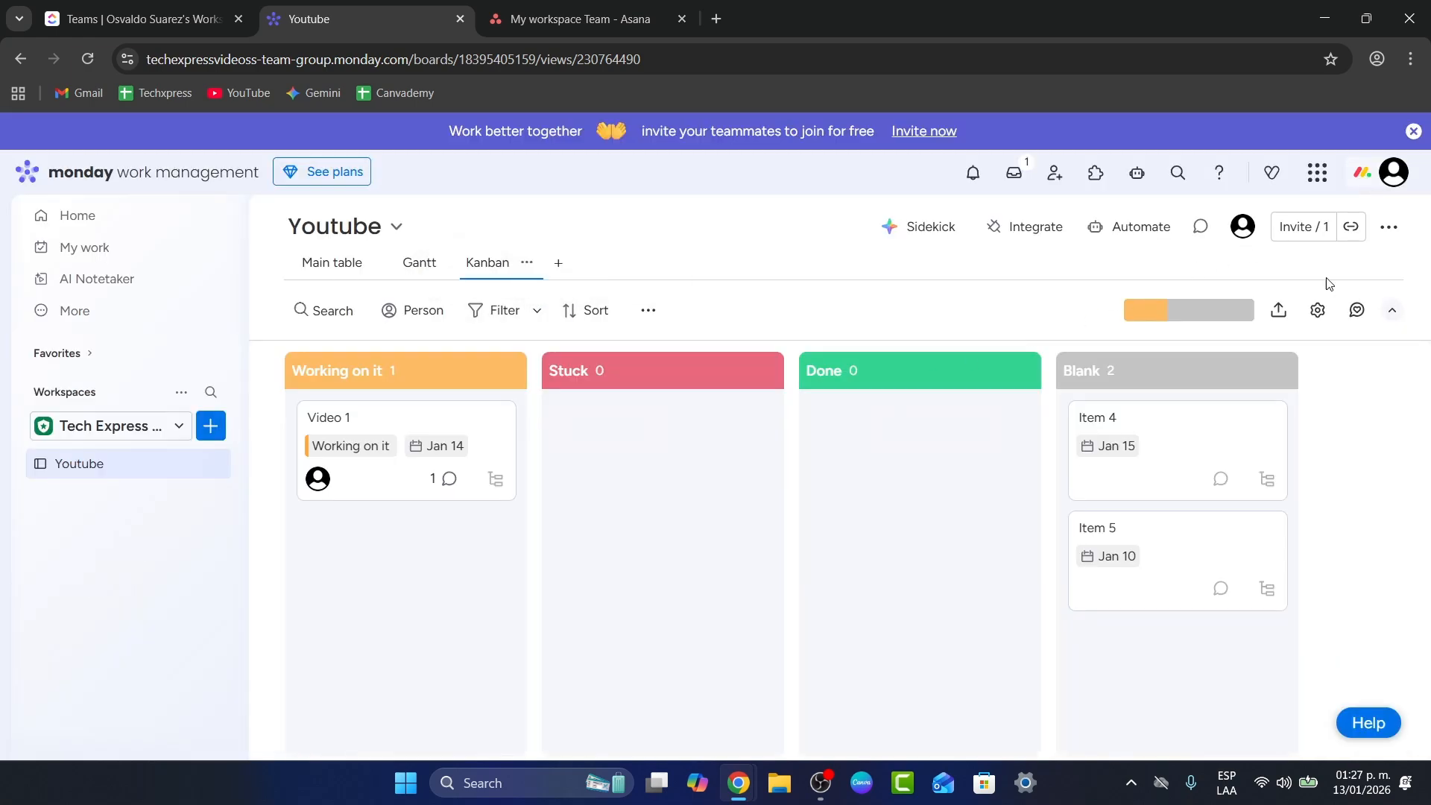
- Add a Chart view to the Youtube board and return to its Main table
left_click(558, 263)
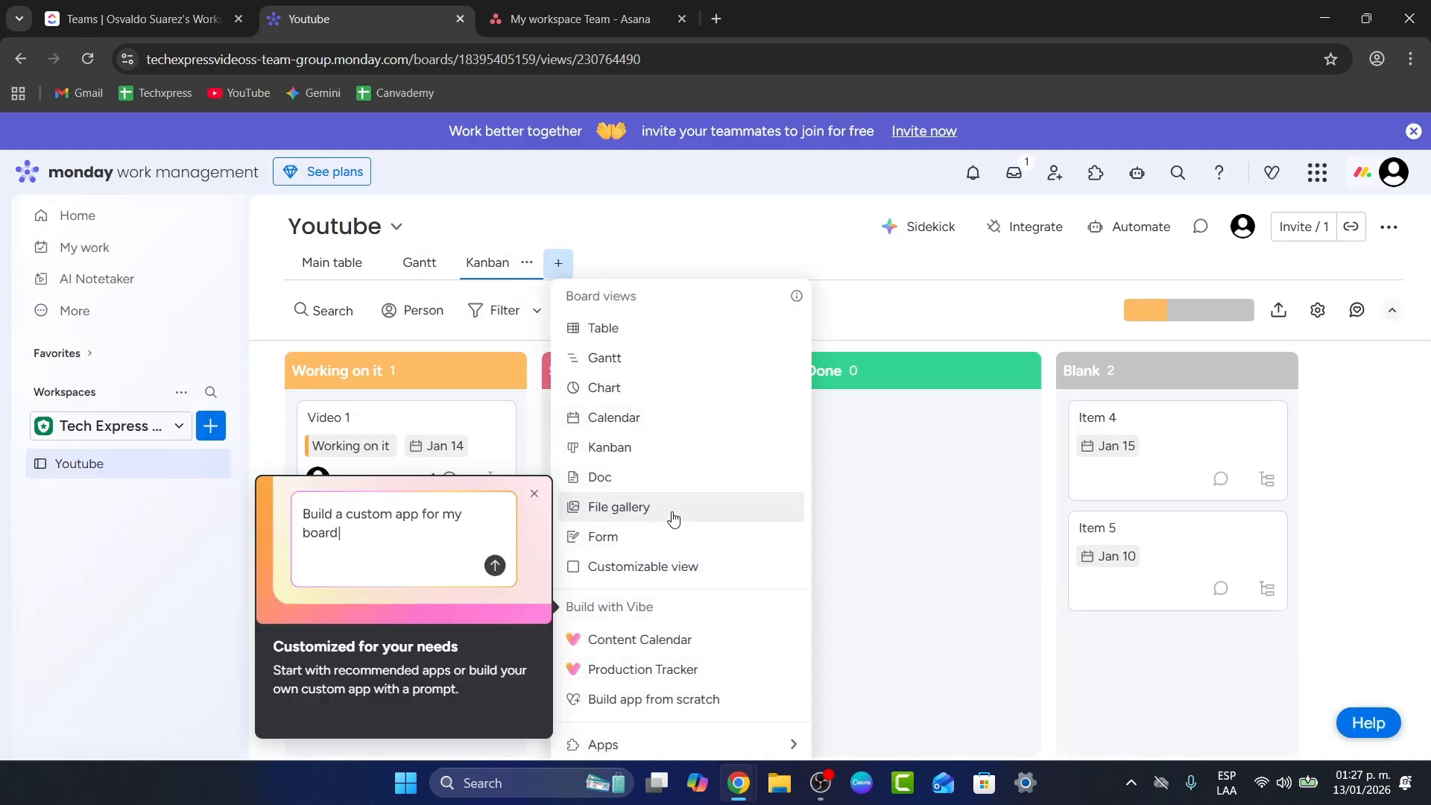
key("Escape")
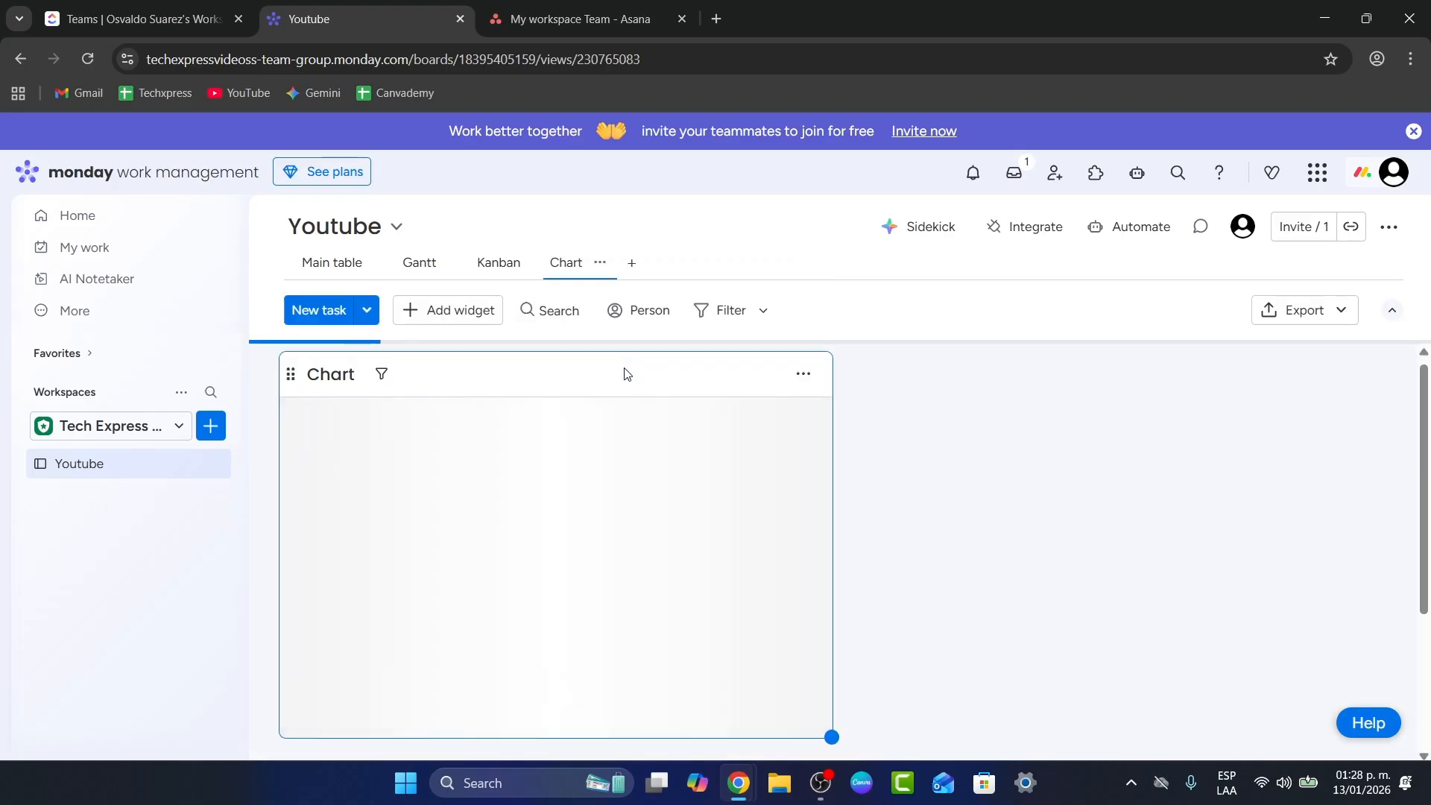
scroll(762, 413, "up", 1)
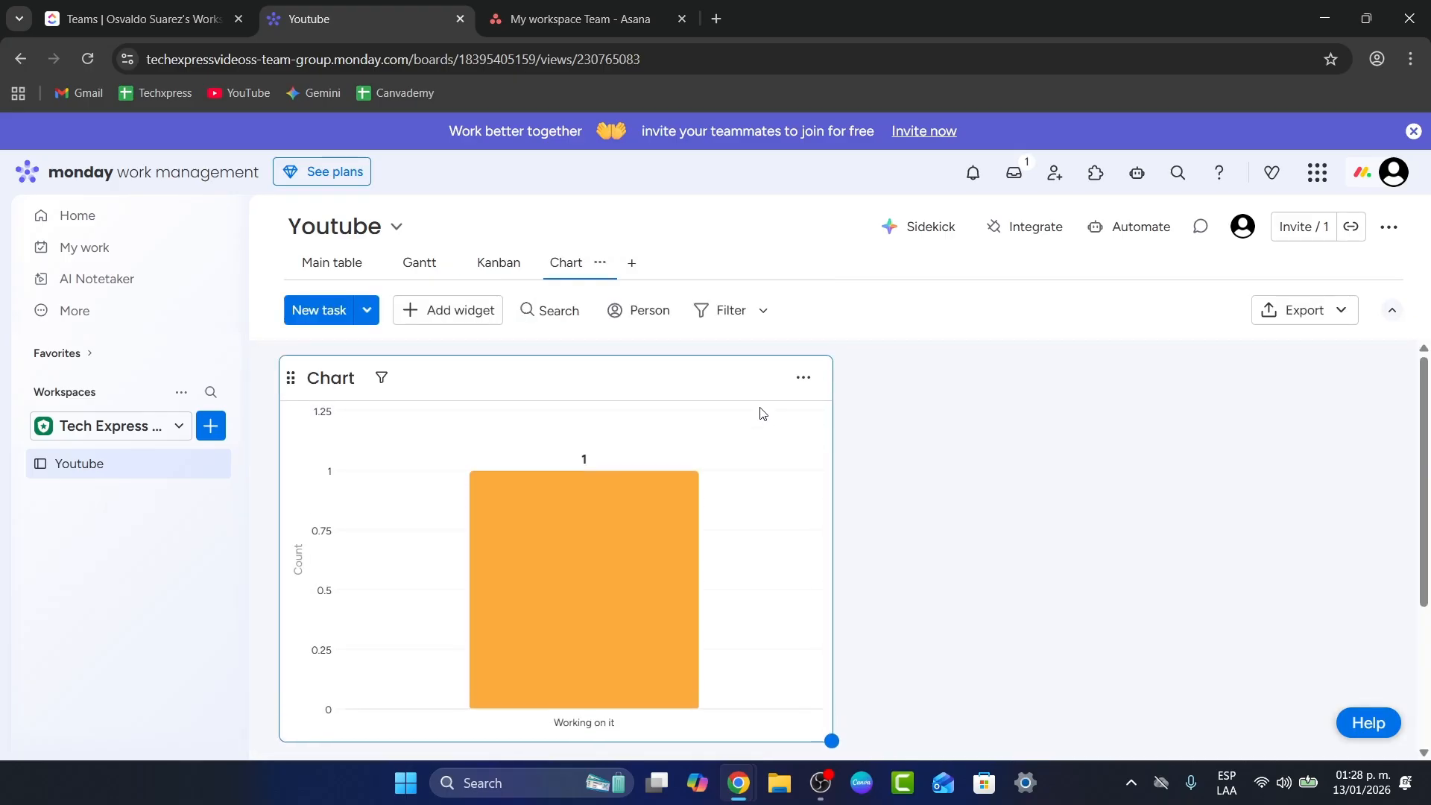
left_click(366, 277)
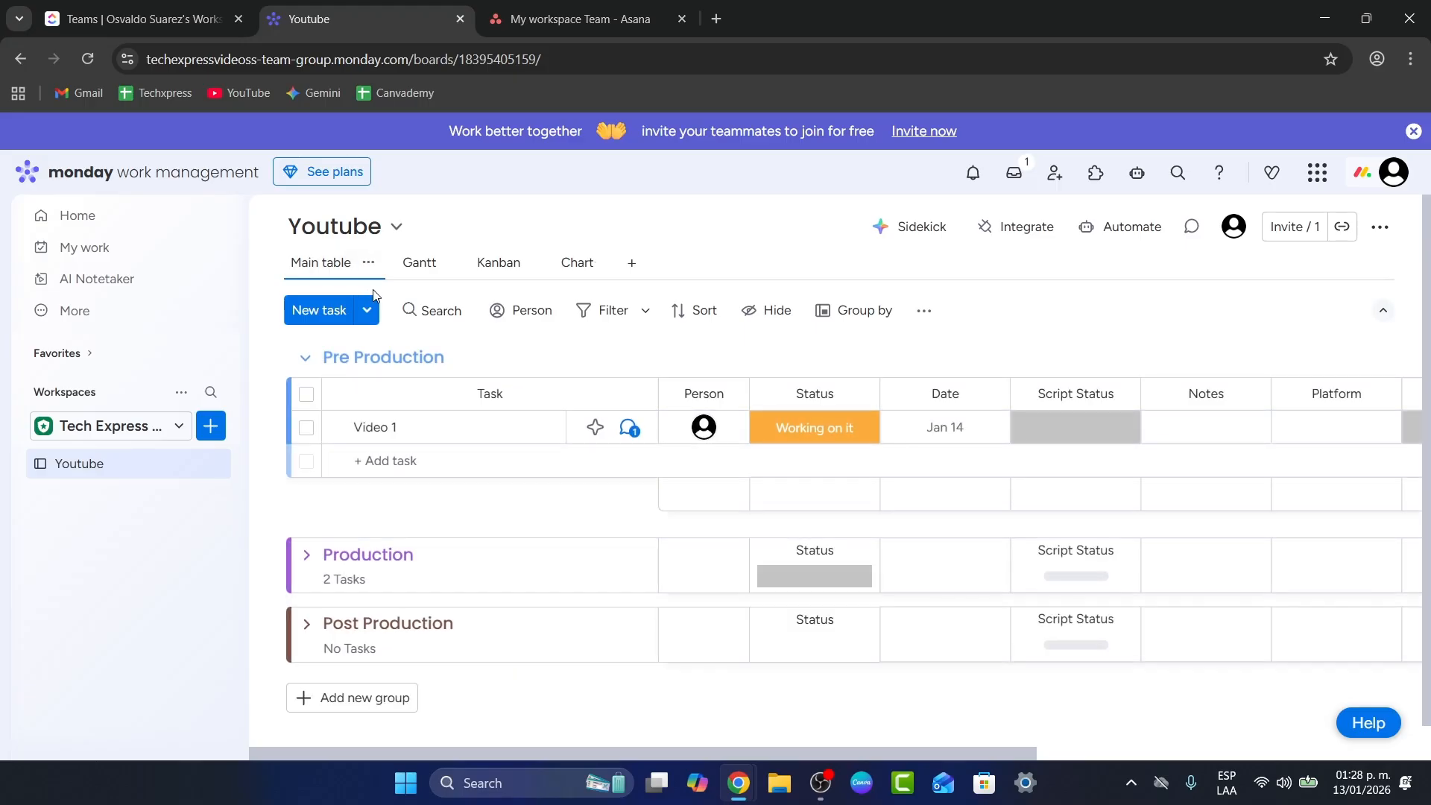